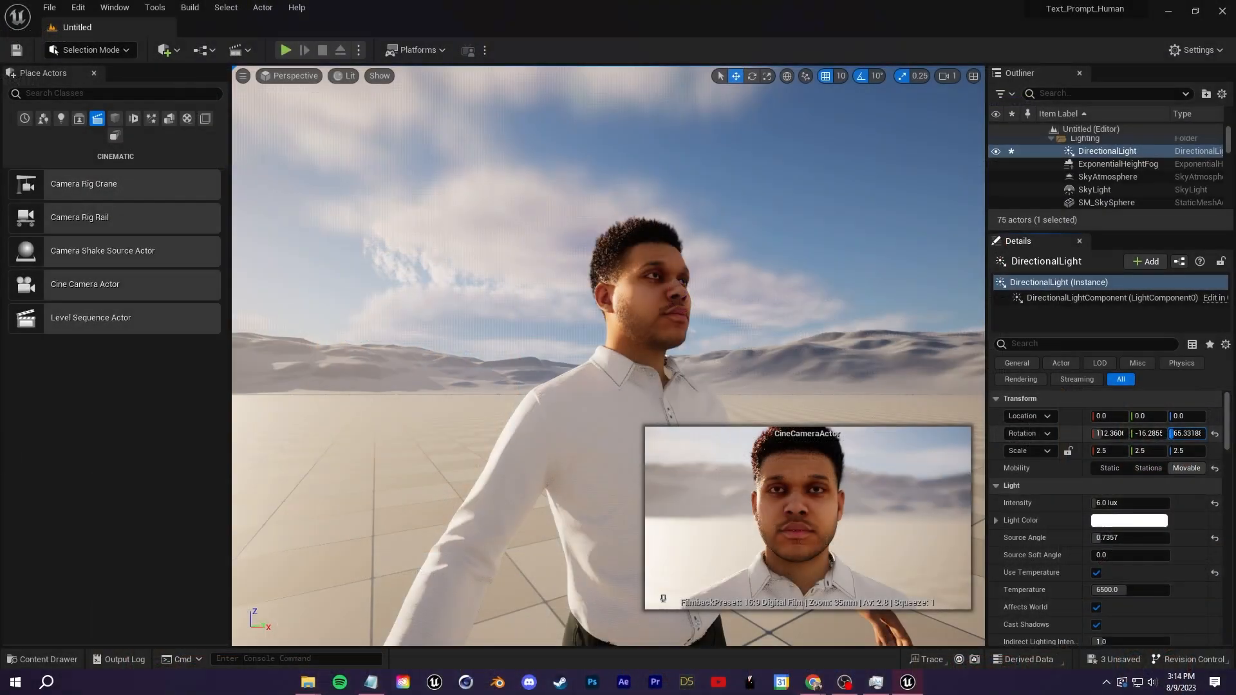
Rotate the directional light about its Z axis to change the lighting on the character
left_click_drag(1187, 434, 1201, 434)
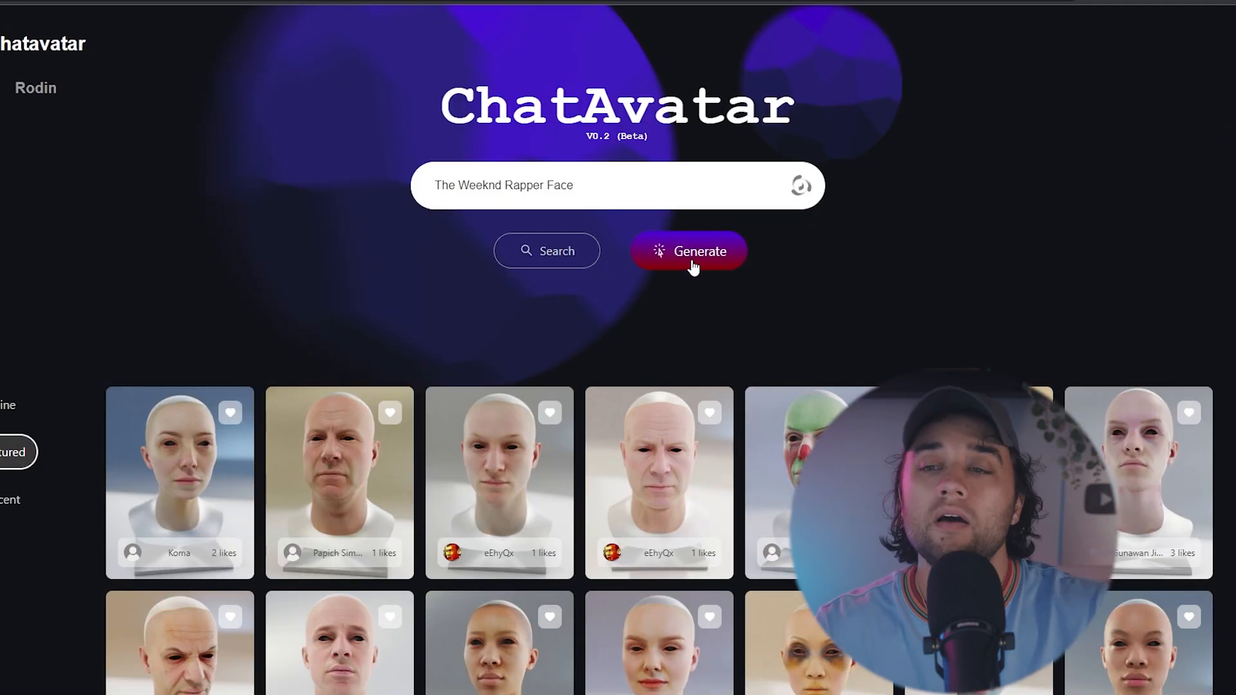
Start an avatar generation, enter the prompt "The weeknd rapper face" and send "The Weeknd Rapper Face" to the chat assistant
left_click(694, 268)
left_click(380, 184)
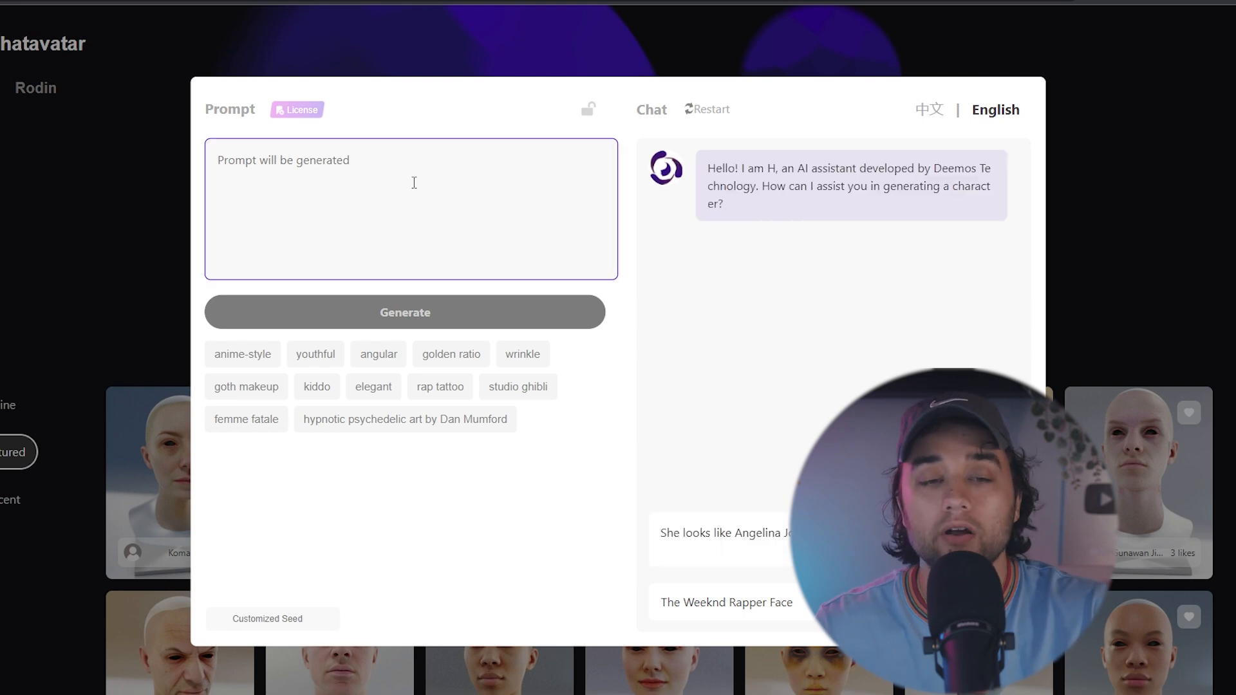
type("The weeknd rappe")
key("BackSpace")
type("nd rapper face")
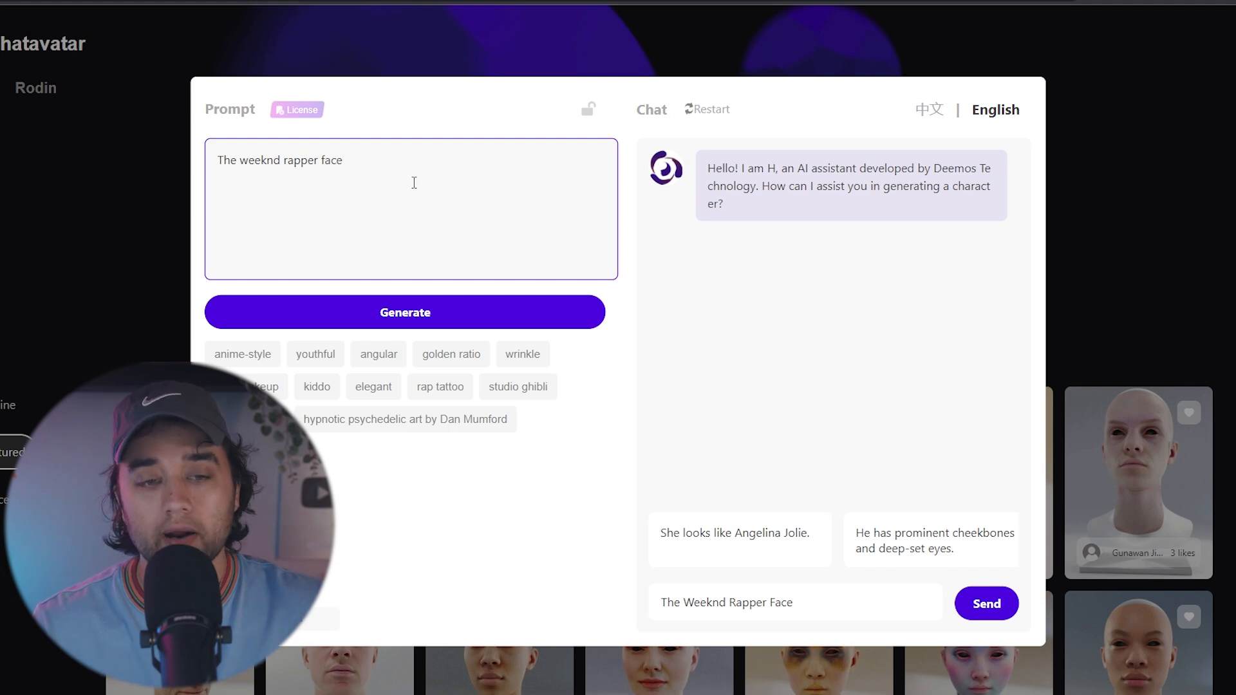
left_click(985, 617)
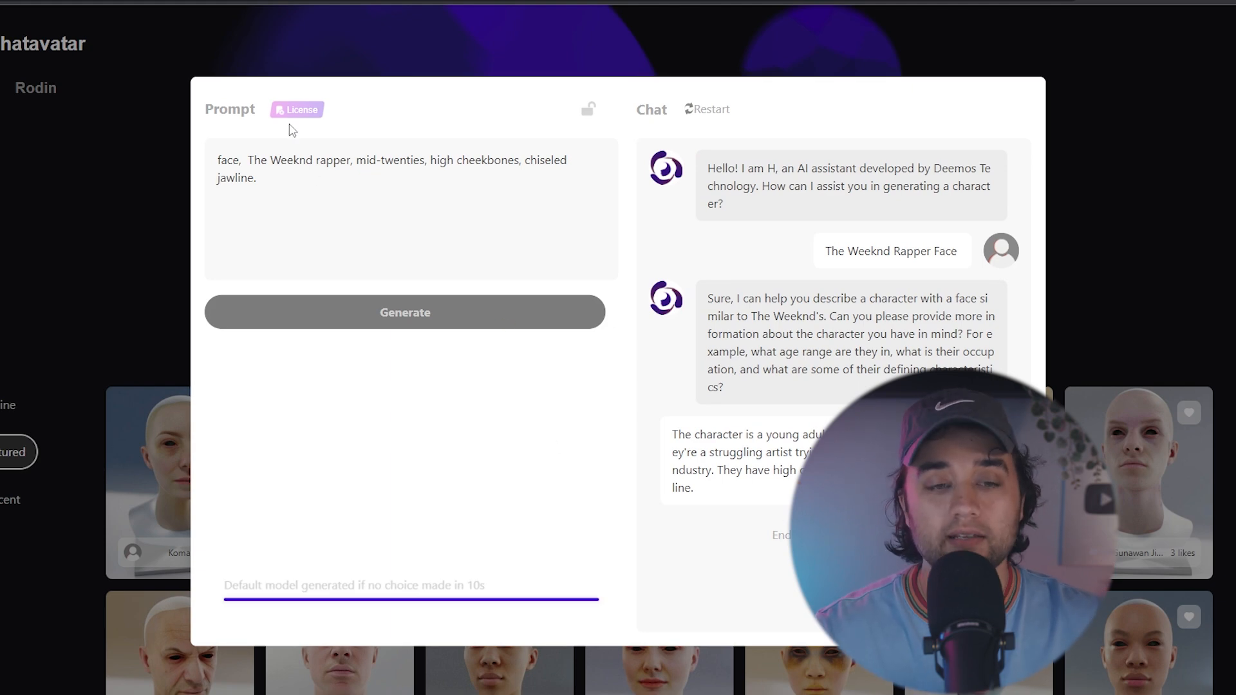
Examine the generated grey head candidates and inspect the resulting textured face up close from several angles
scroll(573, 478, "down", 5)
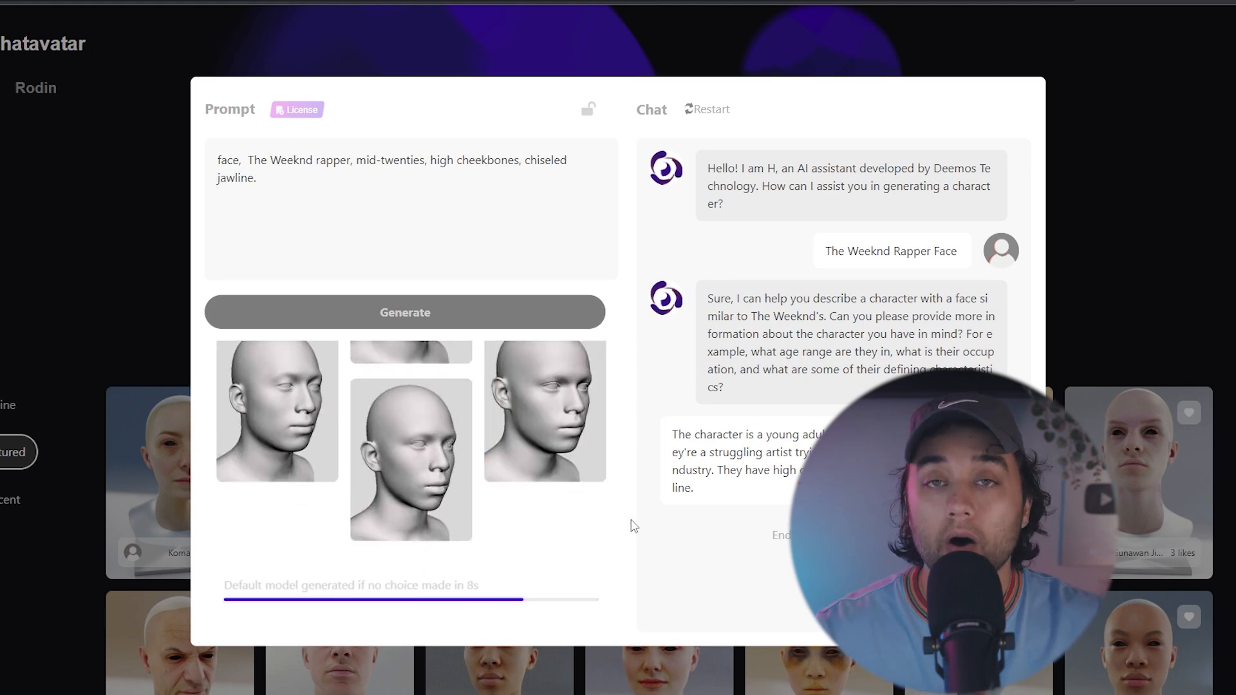
scroll(530, 502, "up", 1)
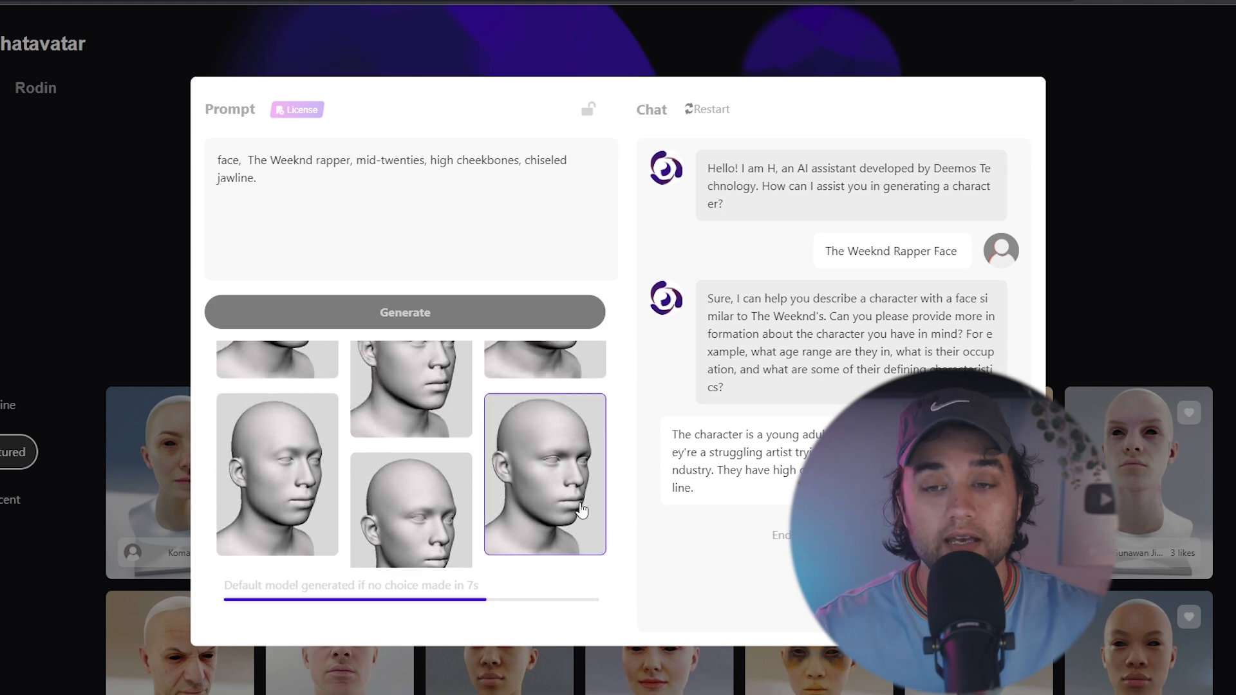
scroll(580, 510, "down", 1)
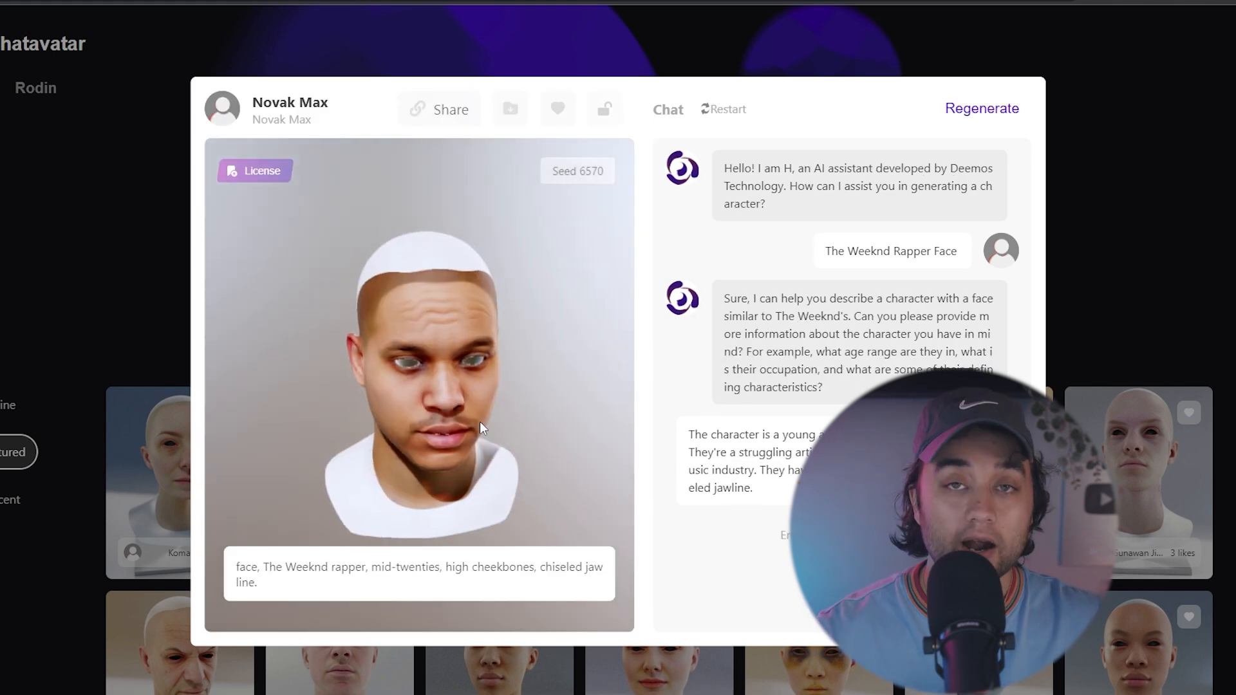
scroll(458, 469, "up", 5)
left_click_drag(415, 428, 370, 421)
scroll(473, 467, "up", 3)
left_click_drag(455, 468, 698, 479)
scroll(497, 464, "down", 5)
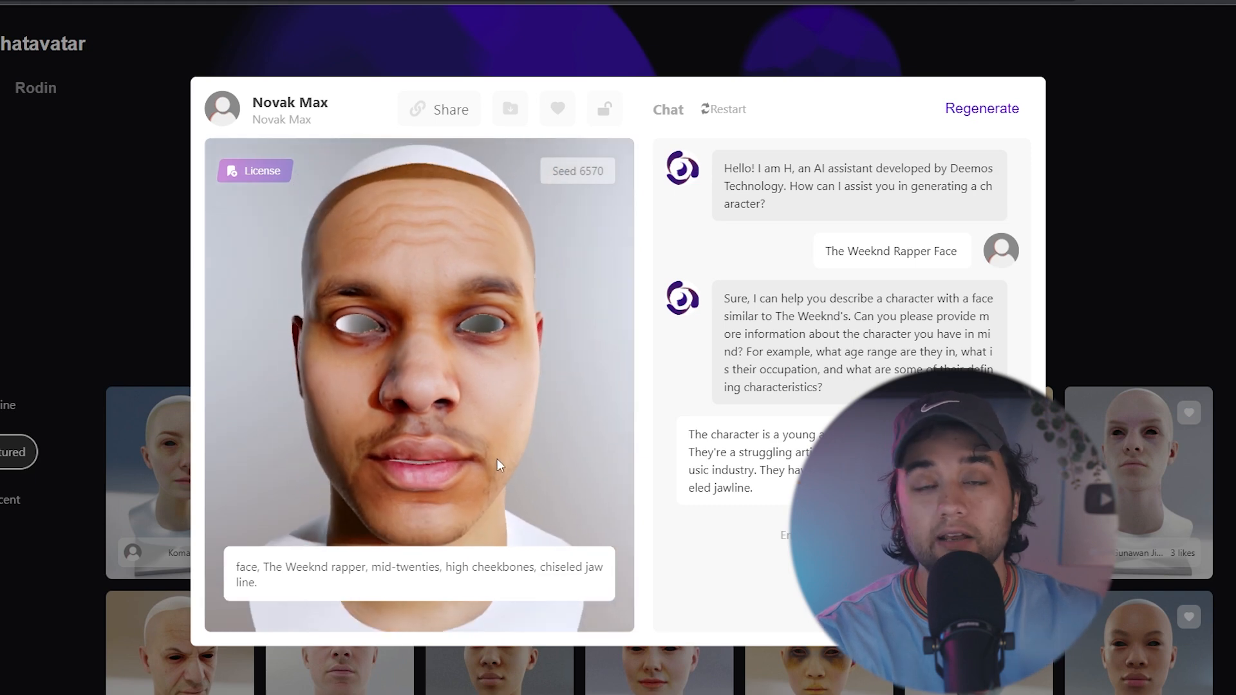
Export the avatar at 2K as a MetaHuman pack, paying with credits, and go to the list of own models
left_click(510, 109)
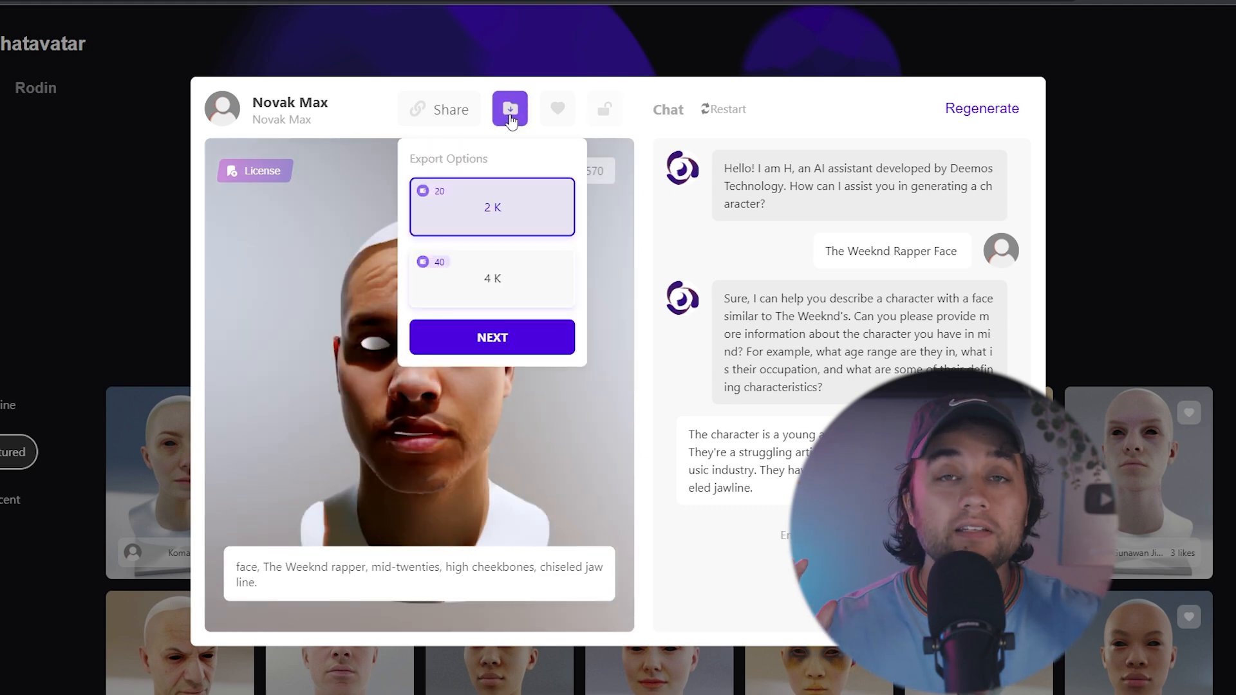
left_click(475, 346)
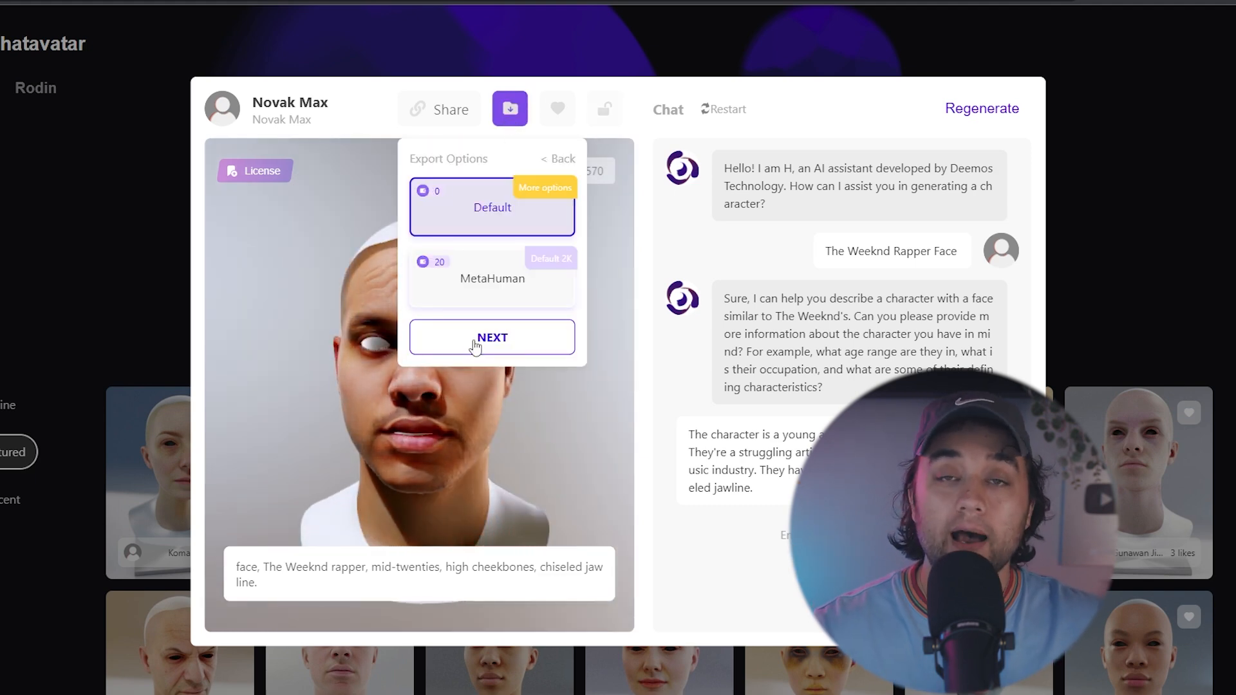
left_click(459, 288)
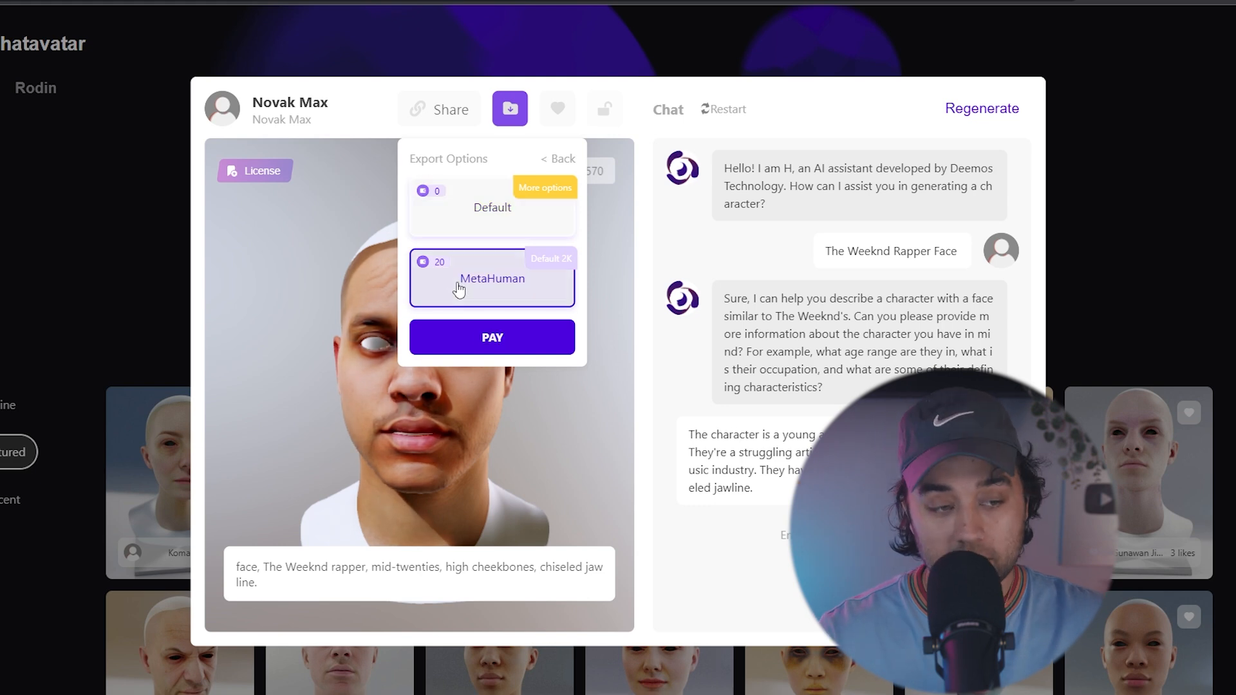
left_click(490, 342)
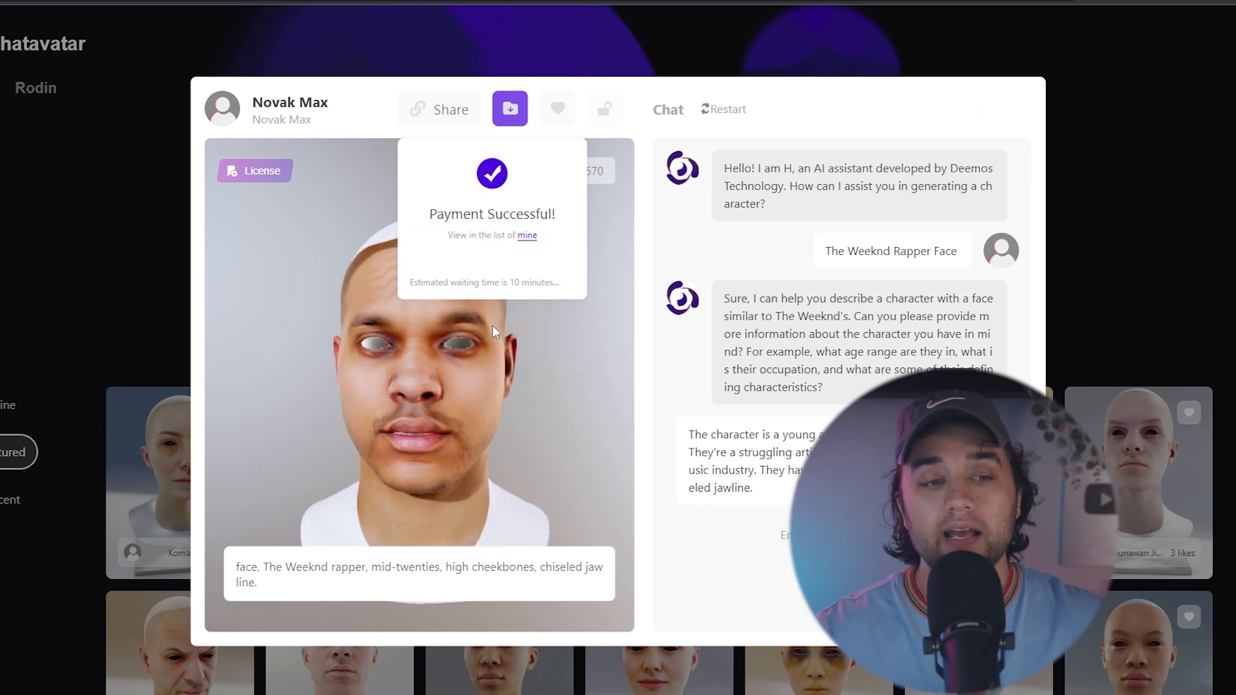
left_click(525, 244)
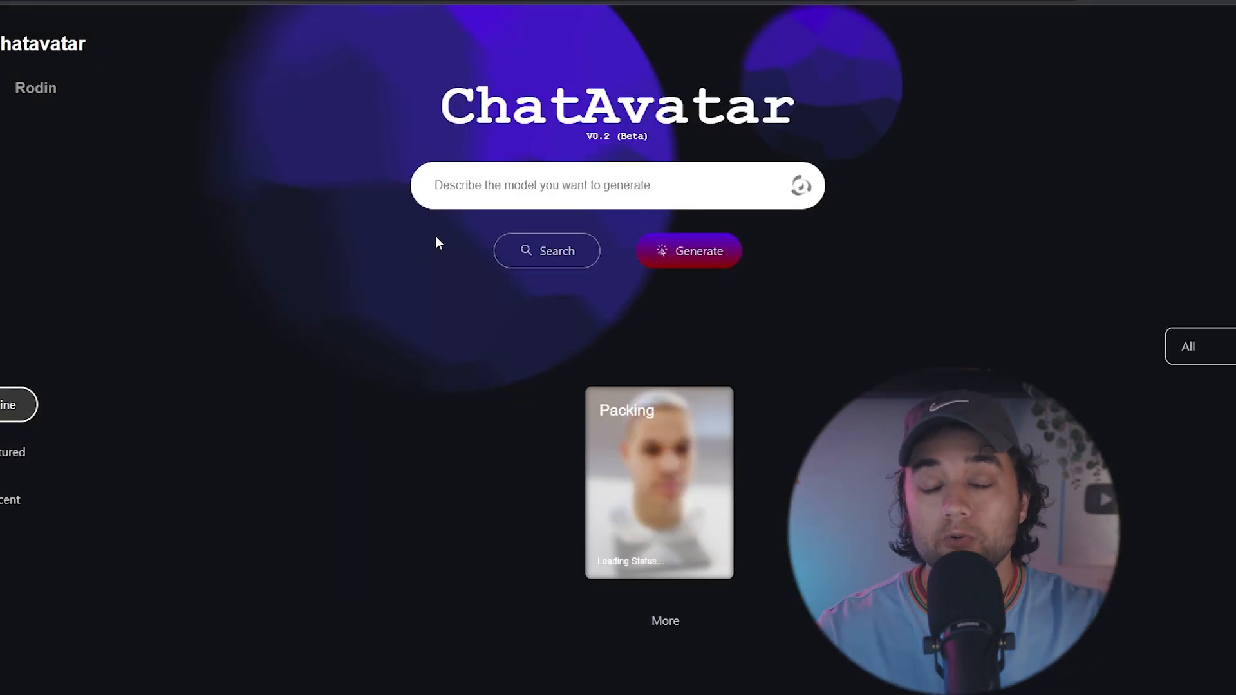
Check the payment methods offered for buying more credits
scroll(315, 508, "down", 1)
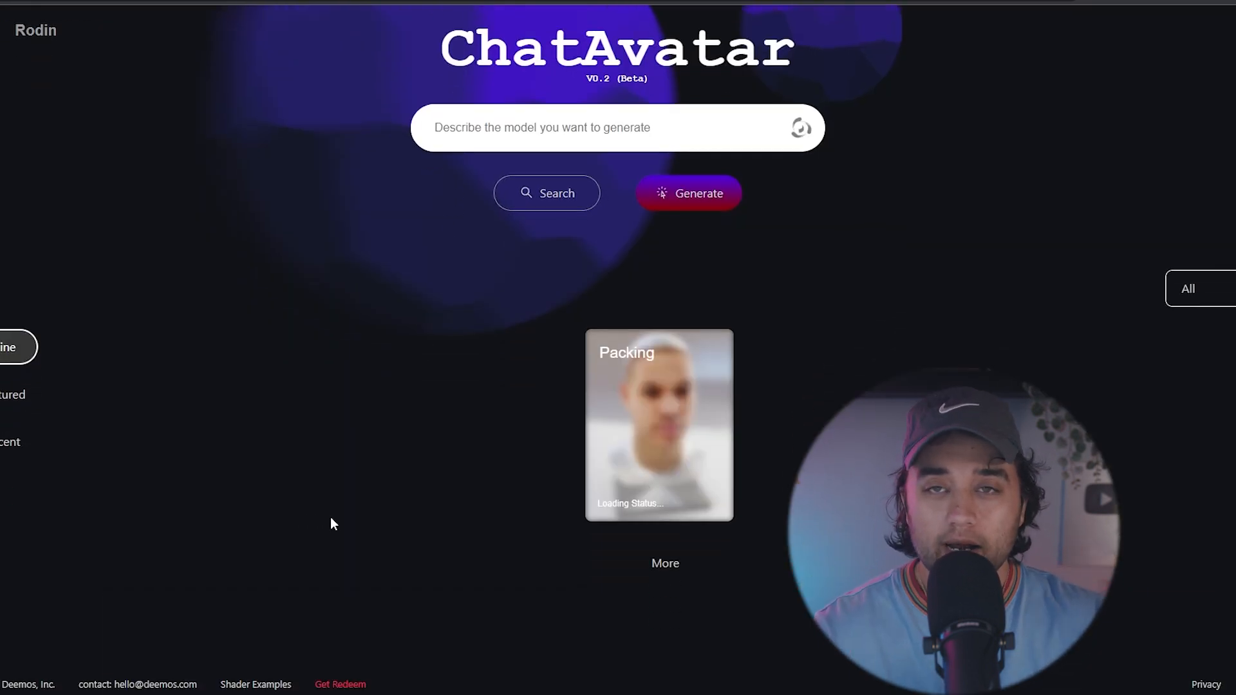
scroll(373, 538, "up", 4)
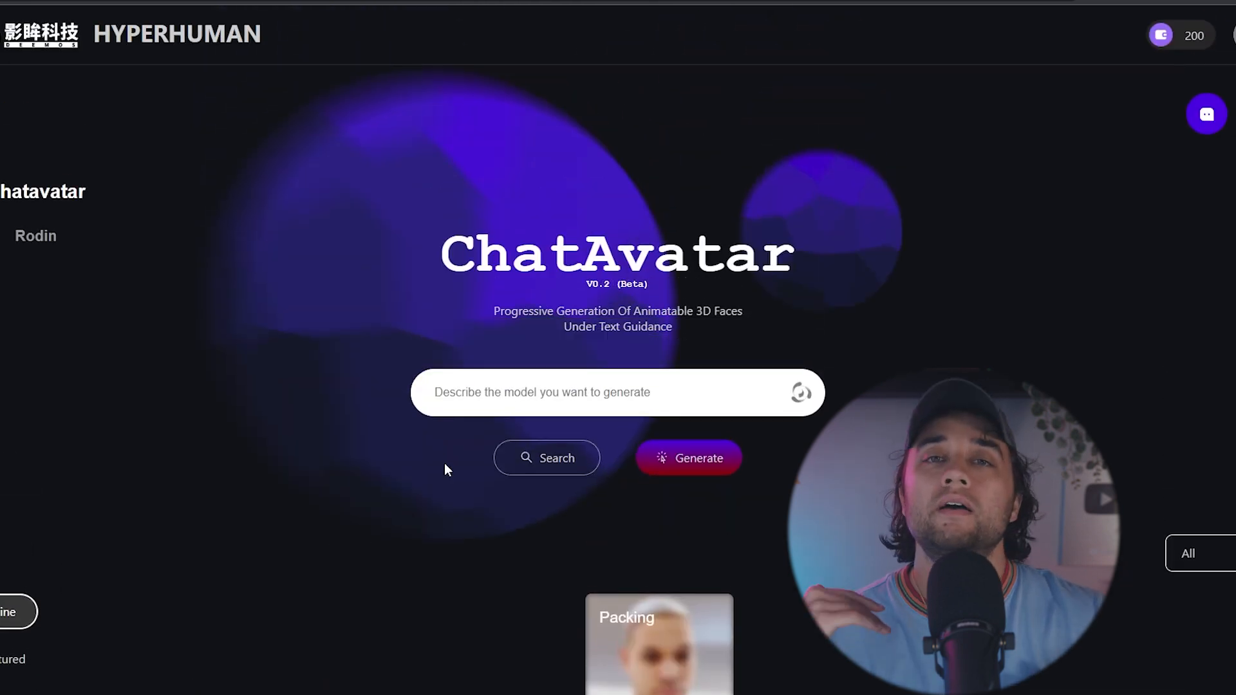
left_click(1181, 43)
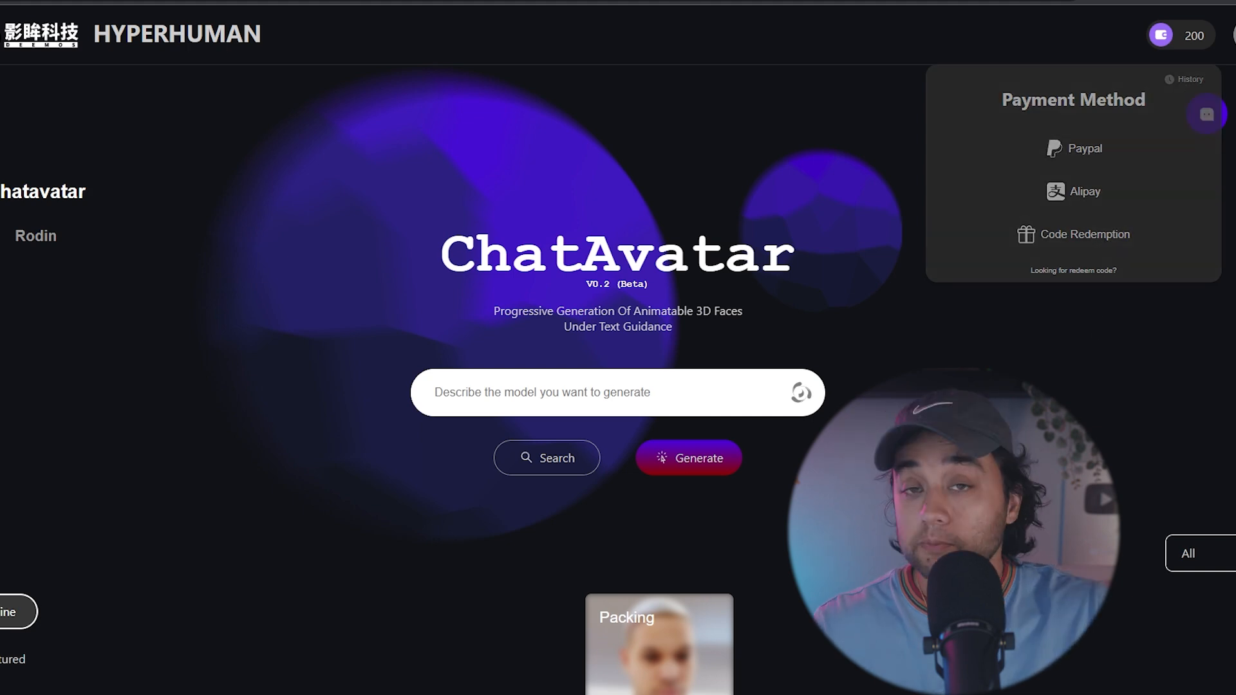
scroll(911, 358, "down", 4)
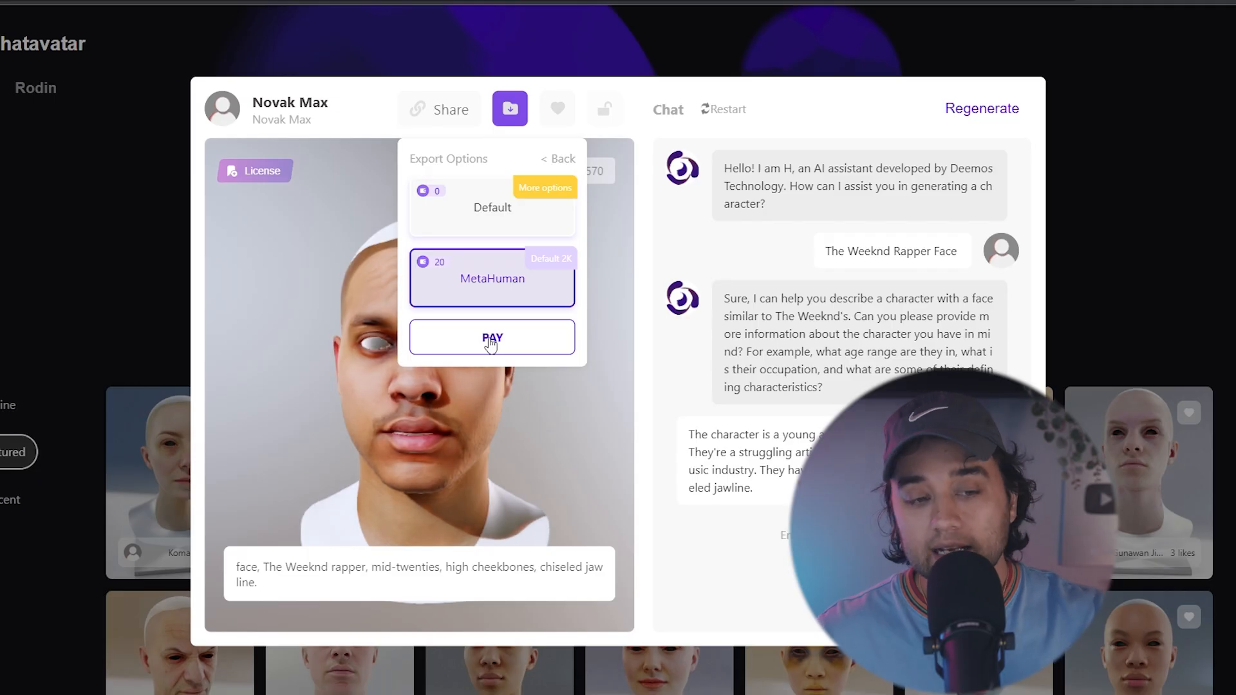
Pay for the MetaHuman export and look through the downloaded WEEKND folder, including its geometry image
left_click(488, 337)
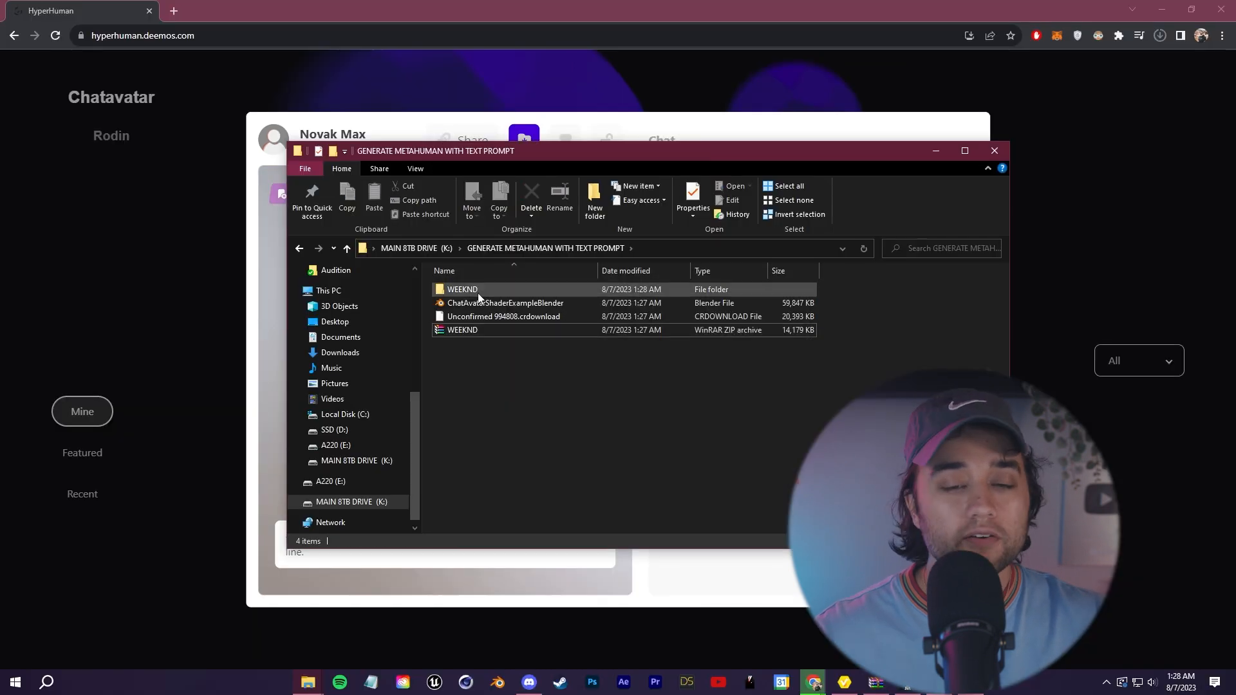
double_click(478, 292)
left_click(965, 151)
double_click(264, 167)
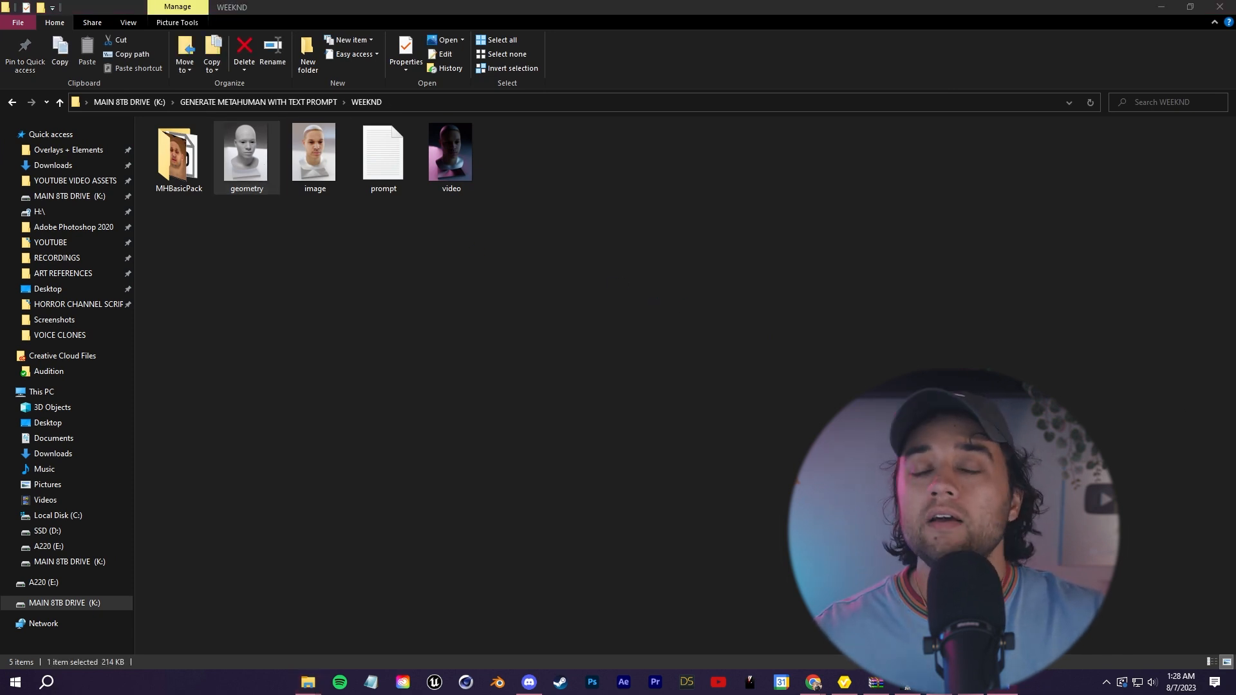
left_click_drag(976, 170, 456, 188)
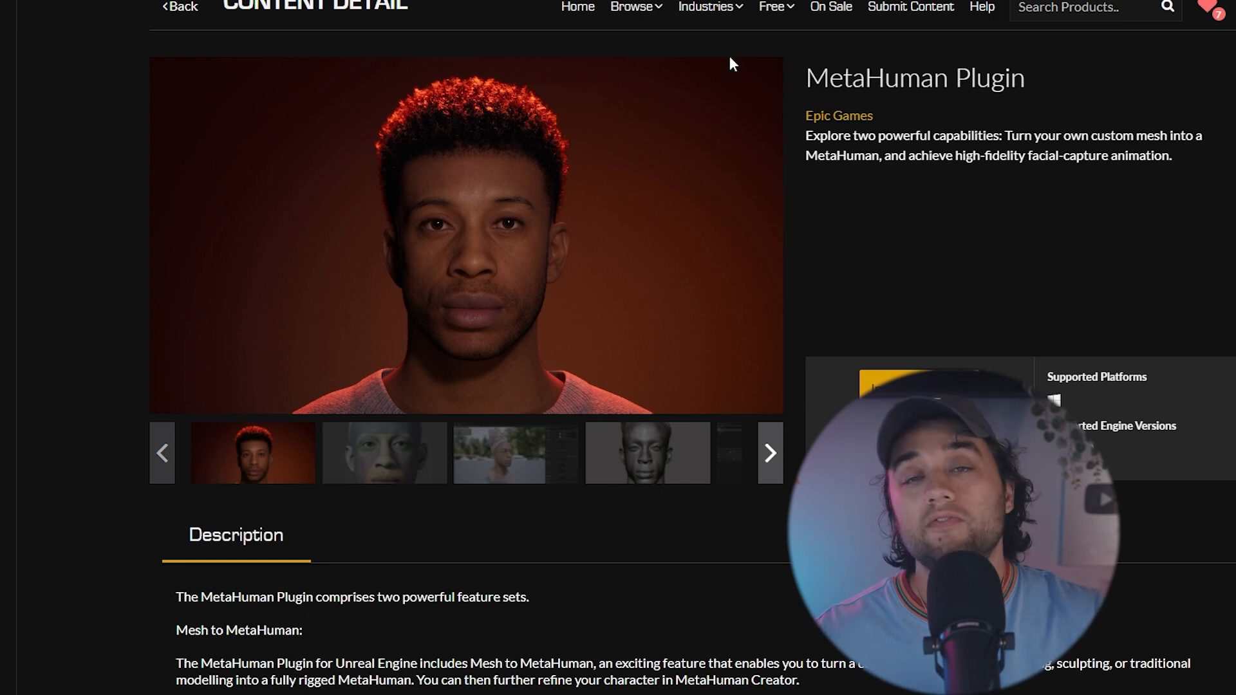
Locate the MetaHuman Plugin on the marketplace, and in Unreal Editor search the plugins for "metahuman" and enable MetaHuman
triple_click(967, 87)
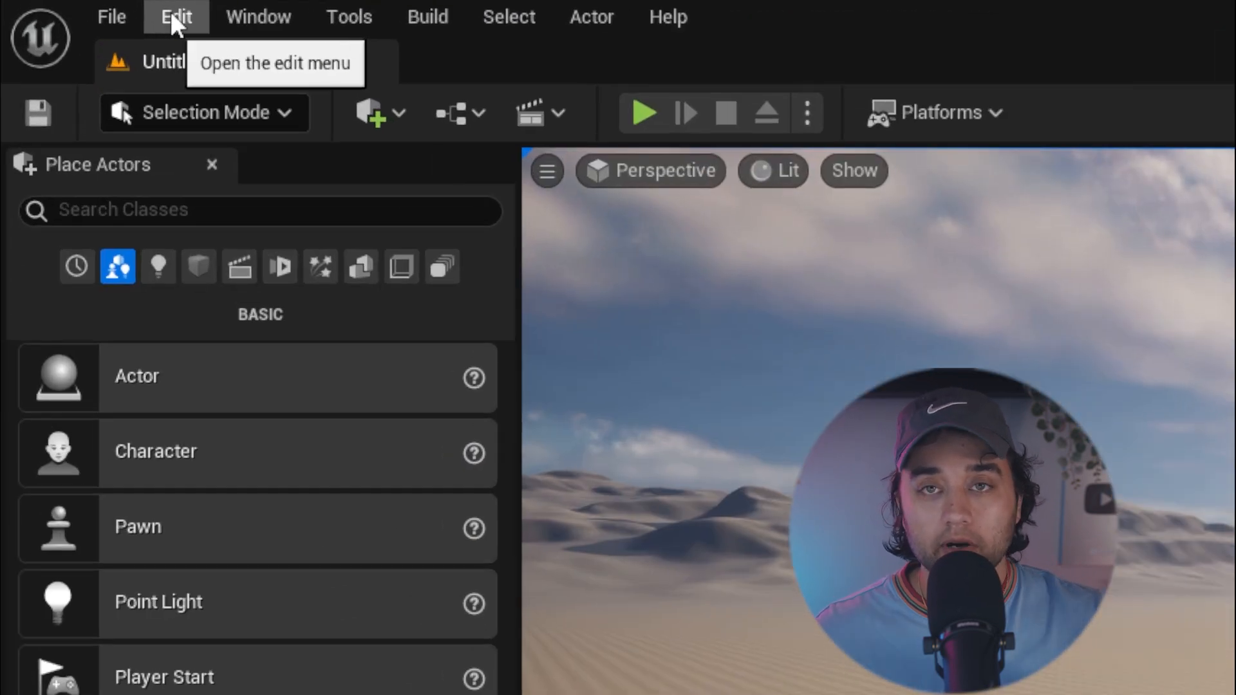
left_click(175, 19)
left_click(276, 467)
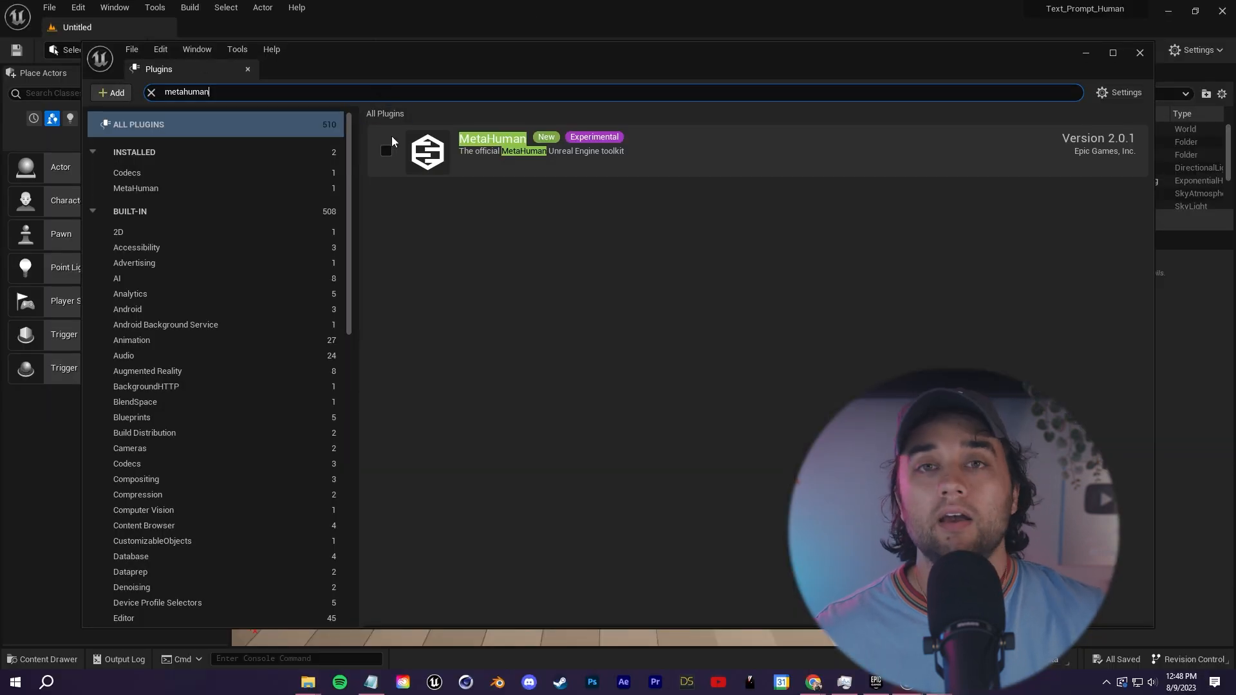
left_click(387, 151)
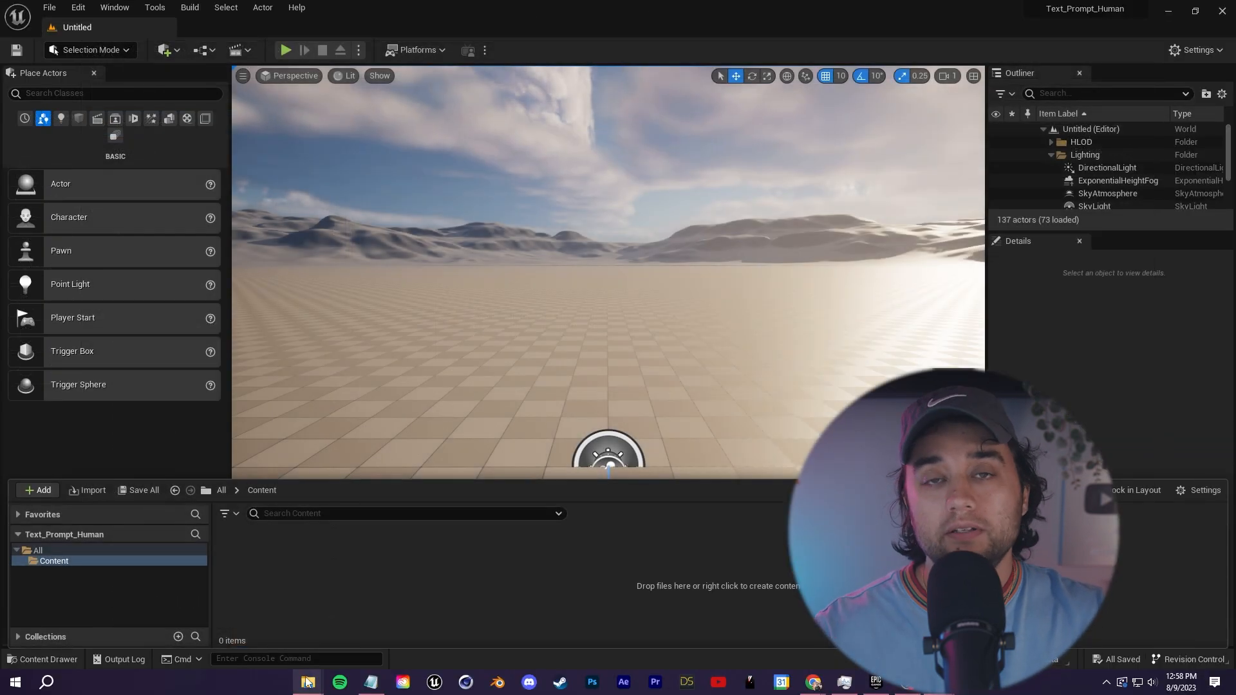
Import the model and the diffuse, normal and specular textures from the MHBasicPack folder into the project's Content folder
mouse_move(308, 682)
left_click(308, 622)
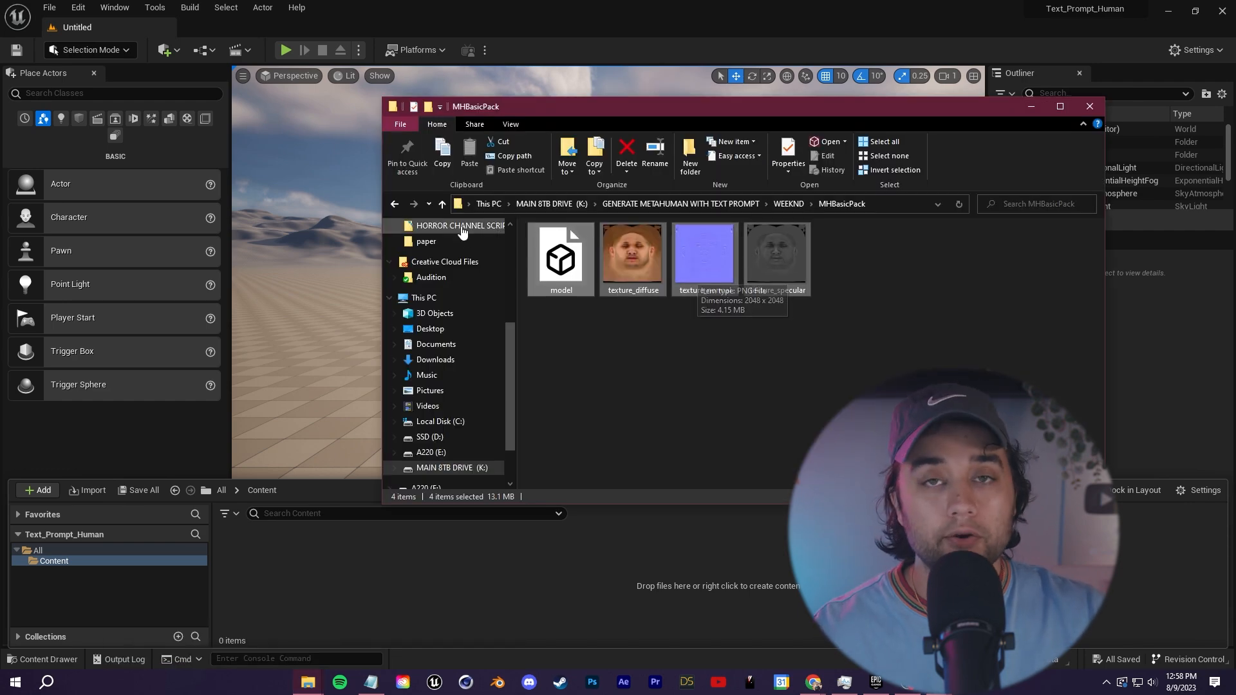
left_click_drag(314, 562, 490, 560)
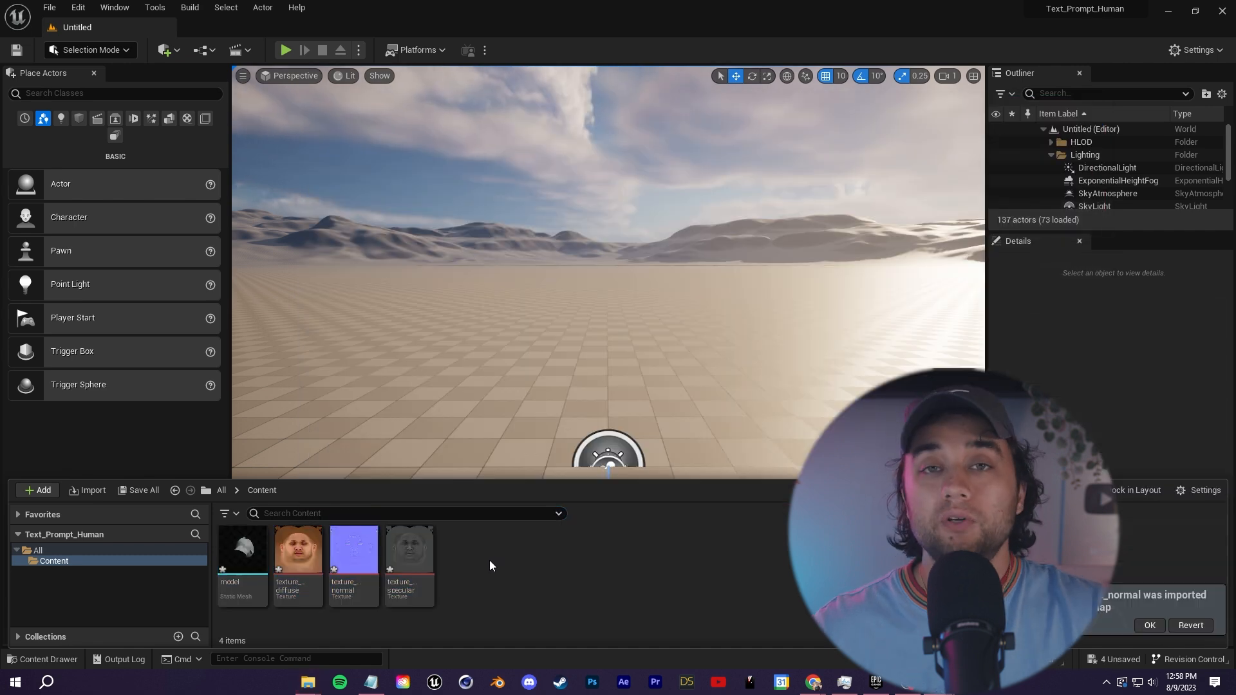
Create a MetaHuman Identity asset in the Content folder and open it for editing
right_click(484, 551)
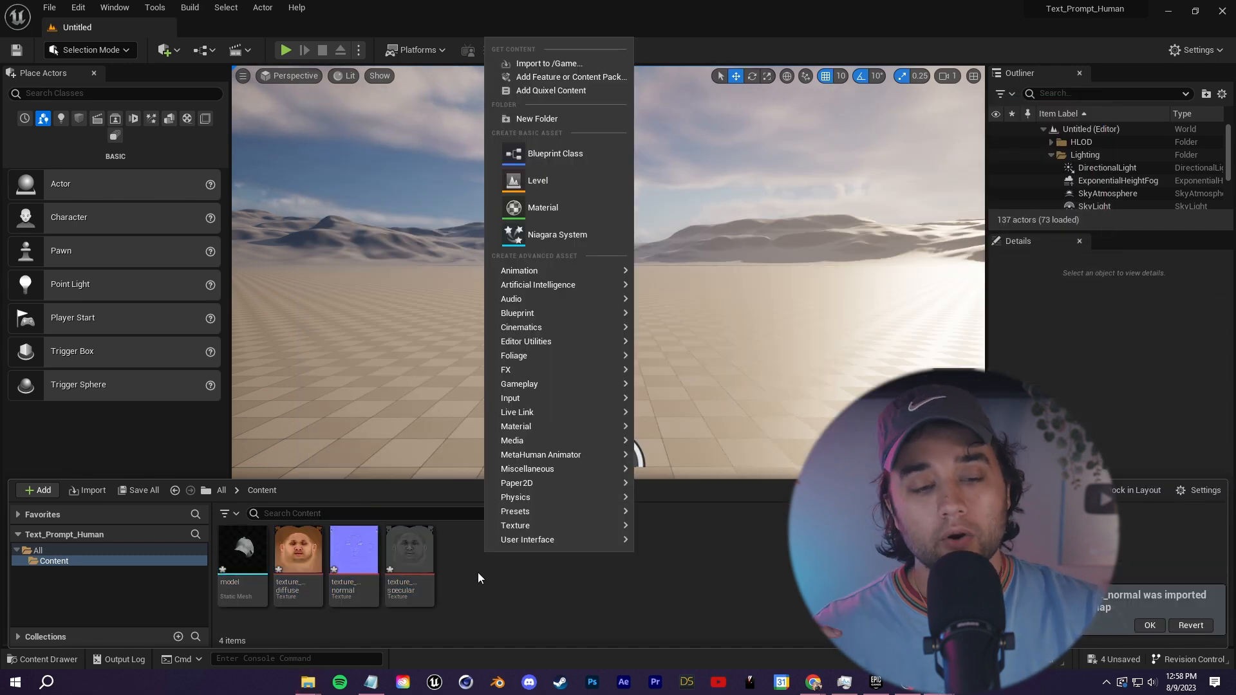
mouse_move(561, 461)
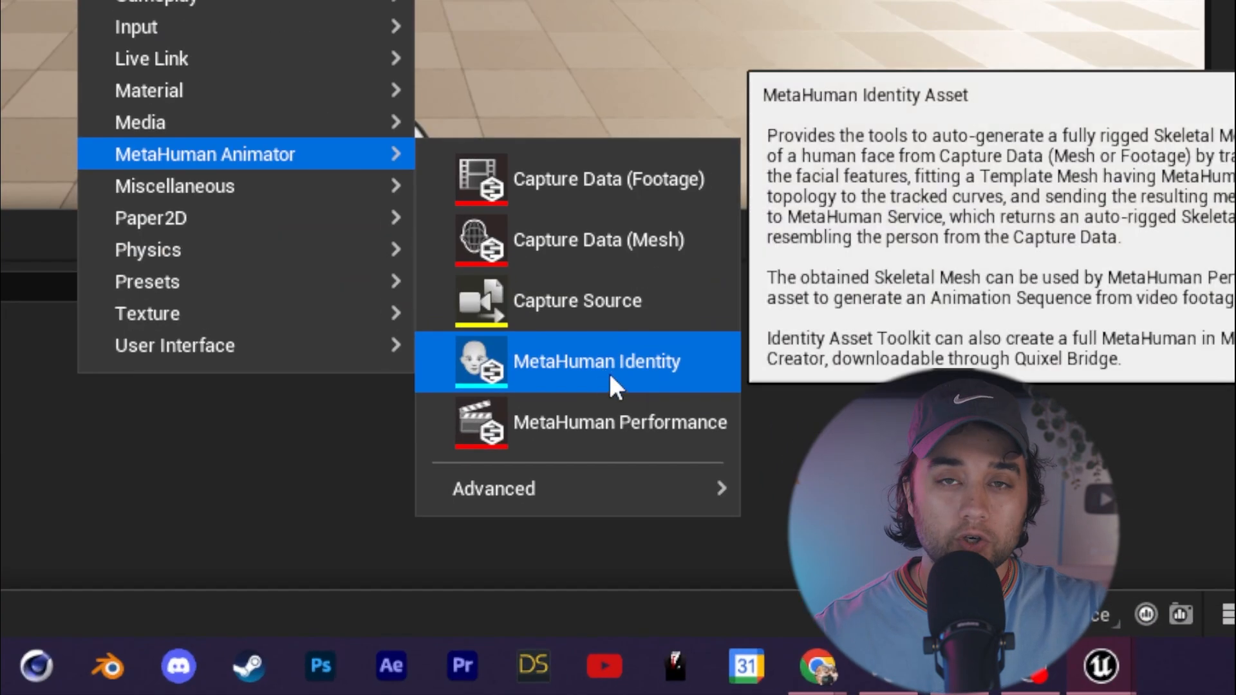
left_click(723, 548)
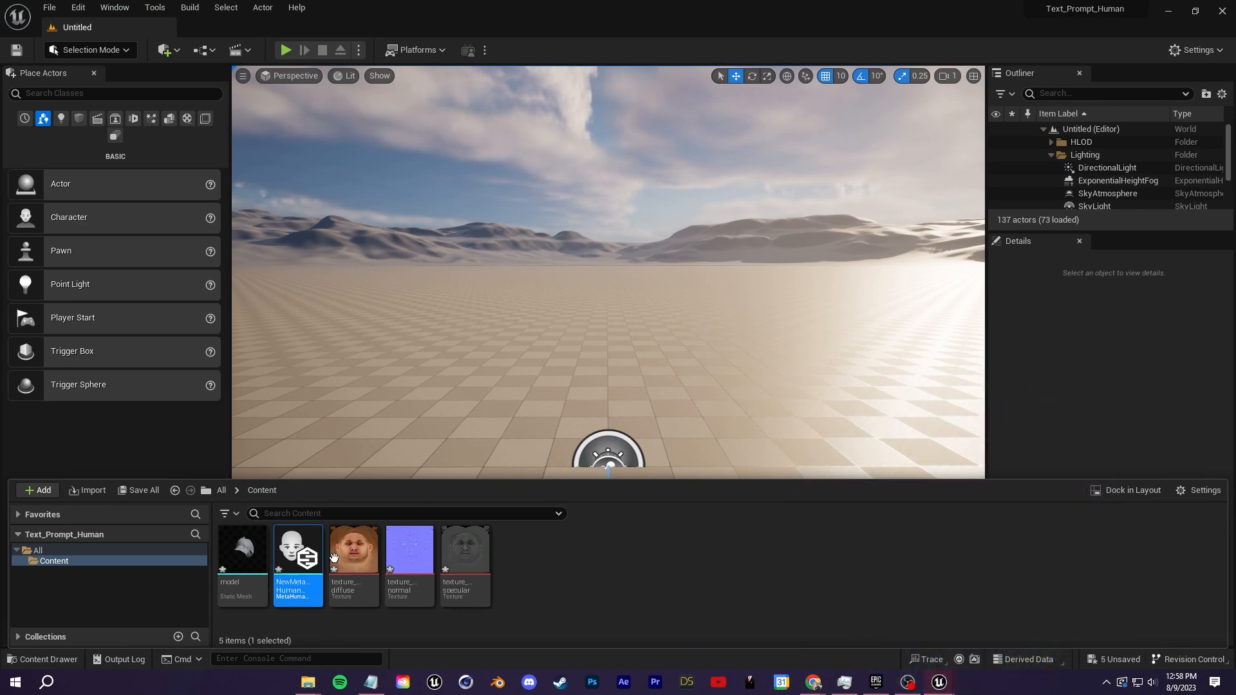
double_click(299, 555)
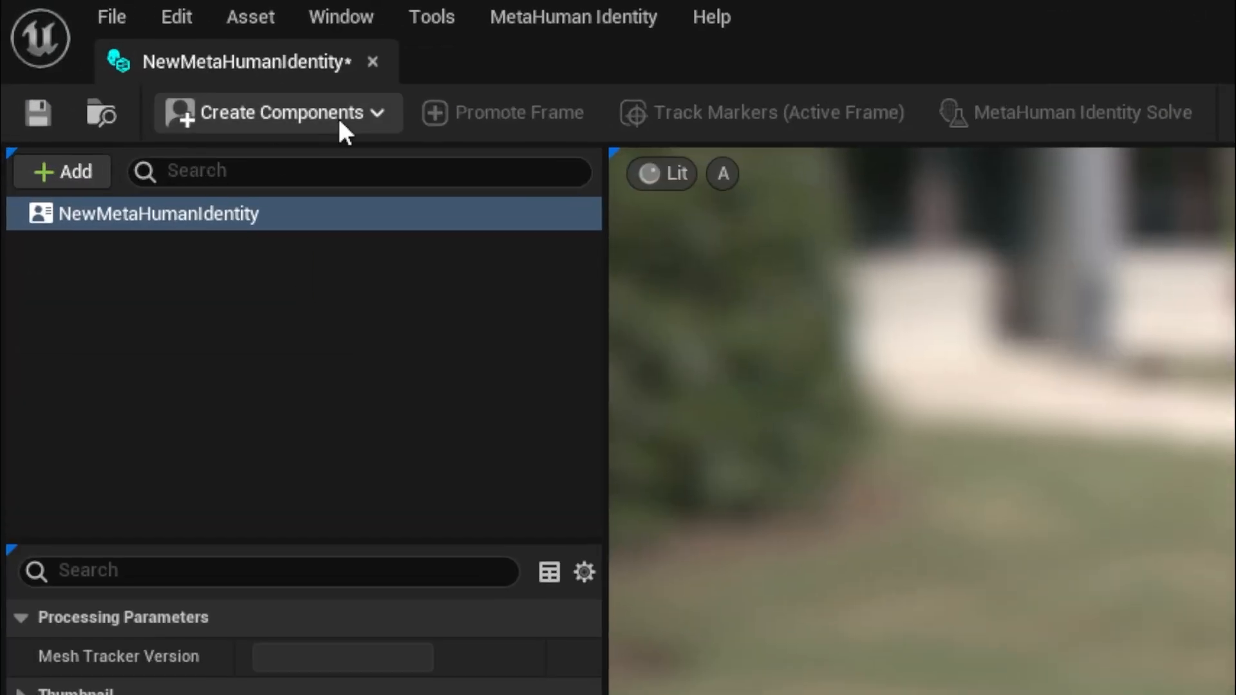
Create the identity's components from the static mesh "model"
left_click(358, 113)
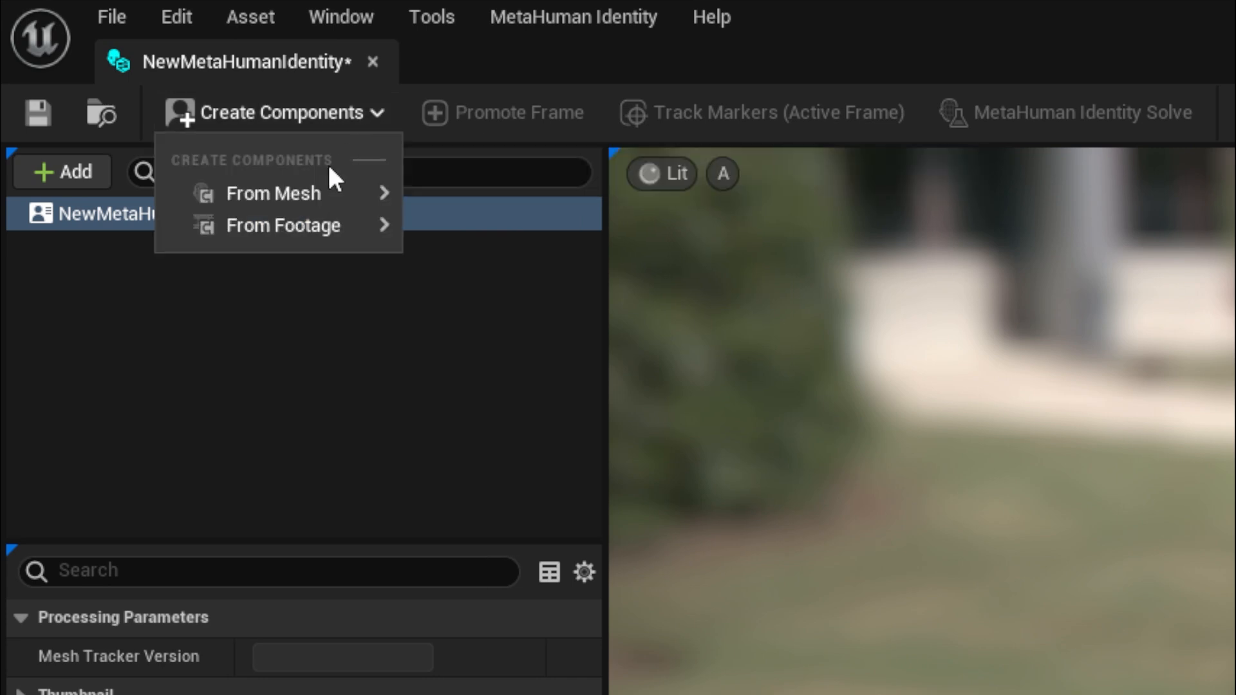
mouse_move(317, 196)
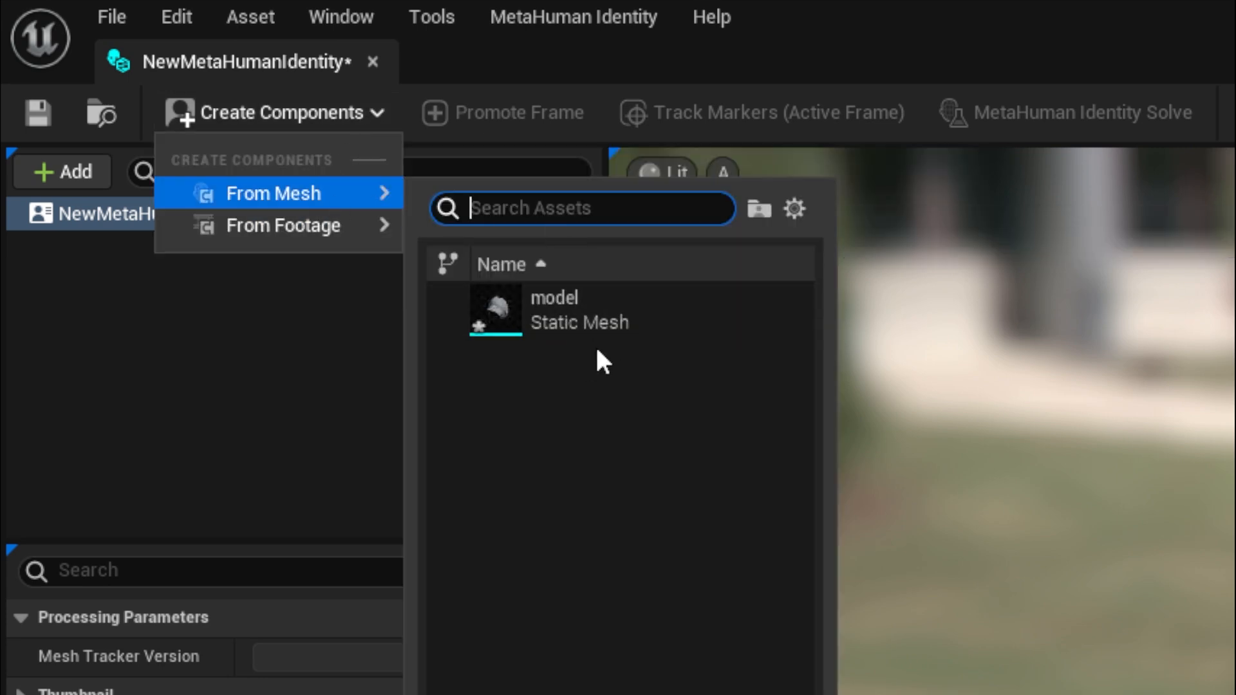
left_click(584, 317)
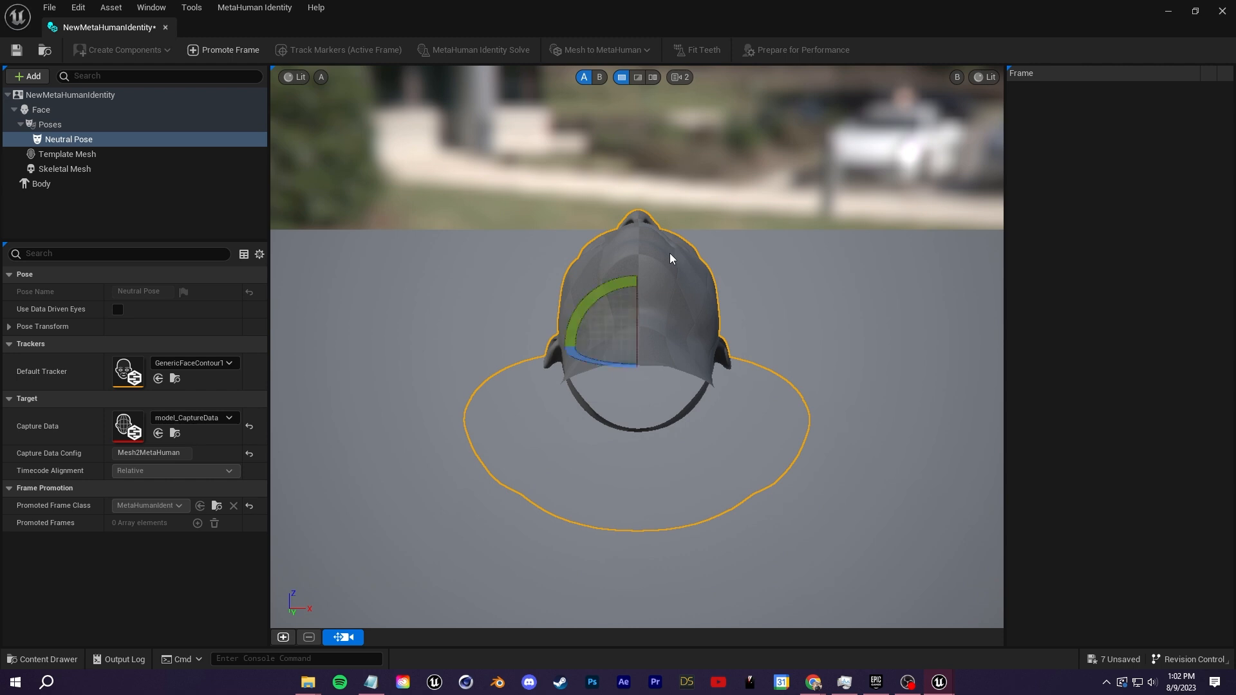
Rotate the neutral pose mesh so the head stands upright, and frame the face from the front
left_click_drag(637, 314, 638, 377)
mouse_move(834, 302)
right_mouse_down()
mouse_move(833, 258)
mouse_move(799, 251)
mouse_move(834, 246)
mouse_move(830, 268)
mouse_move(830, 258)
mouse_move(855, 290)
right_mouse_up()
key("q")
key("e")
key("q")
mouse_move(854, 374)
right_mouse_down()
mouse_move(852, 387)
mouse_move(859, 379)
right_mouse_up()
scroll(837, 350, "up", 2)
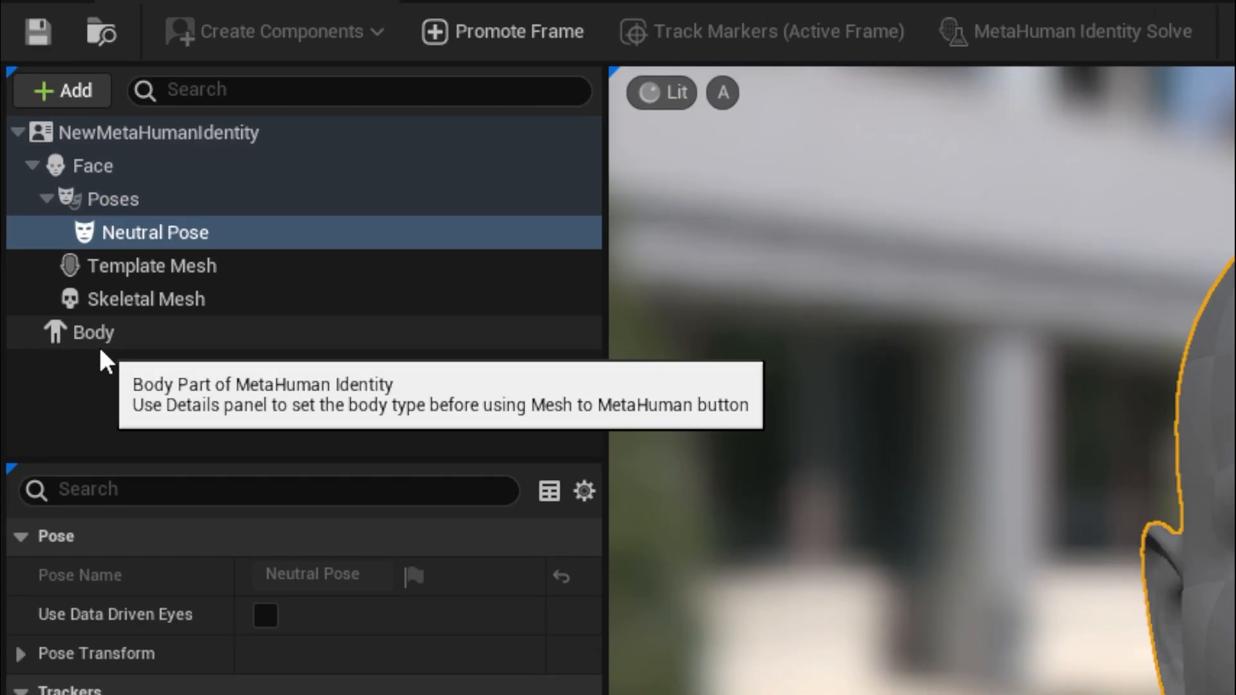
Assign the medium-build male body type to the identity's body
left_click(44, 189)
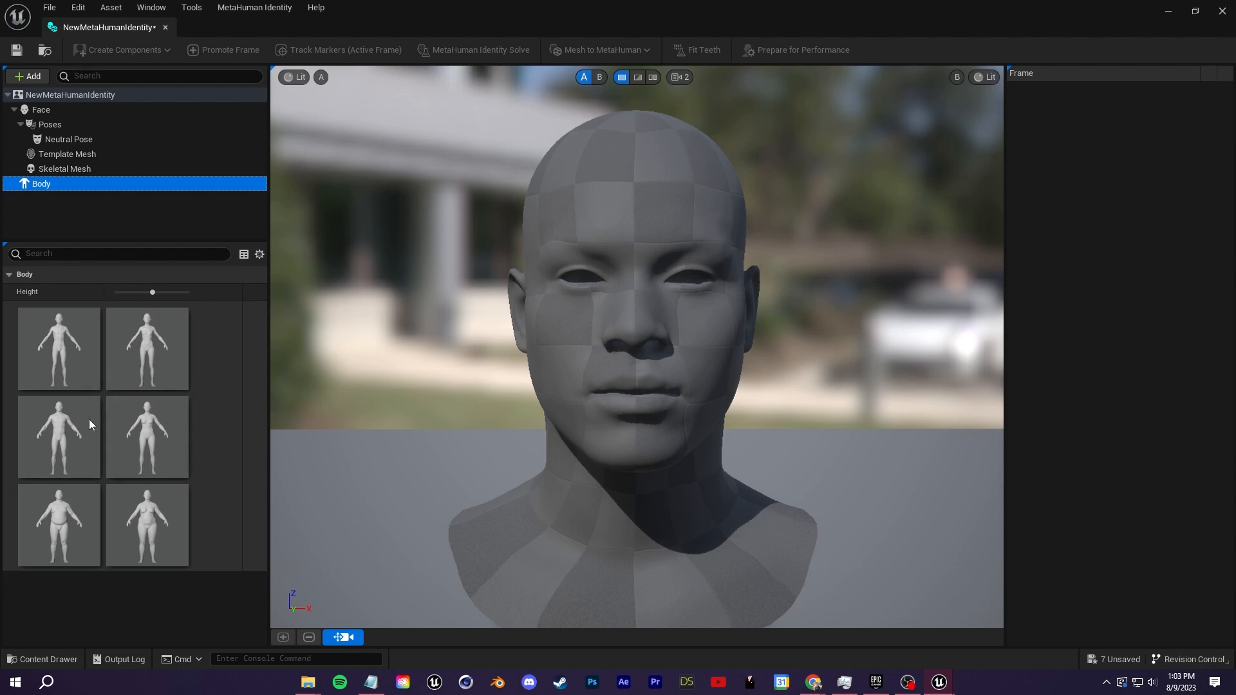
left_click(29, 438)
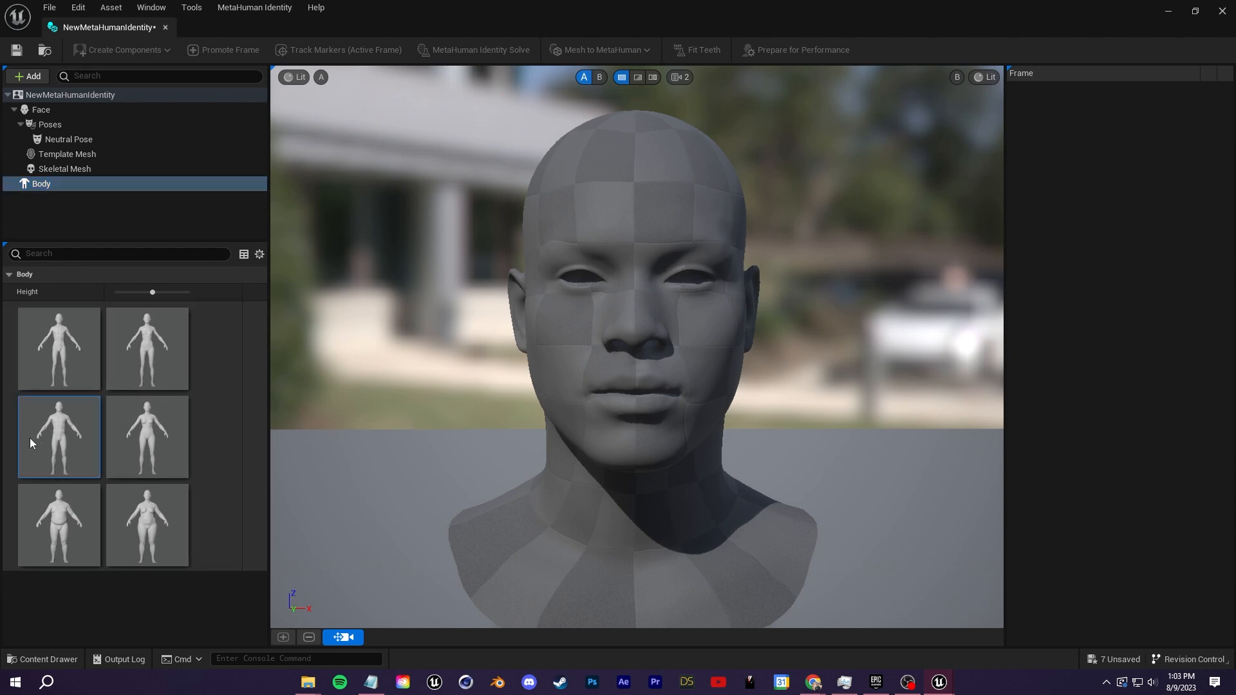
Promote a frame for the neutral pose, track its facial markers, and check the marker placement around the eyes, nose and lips
left_click(85, 142)
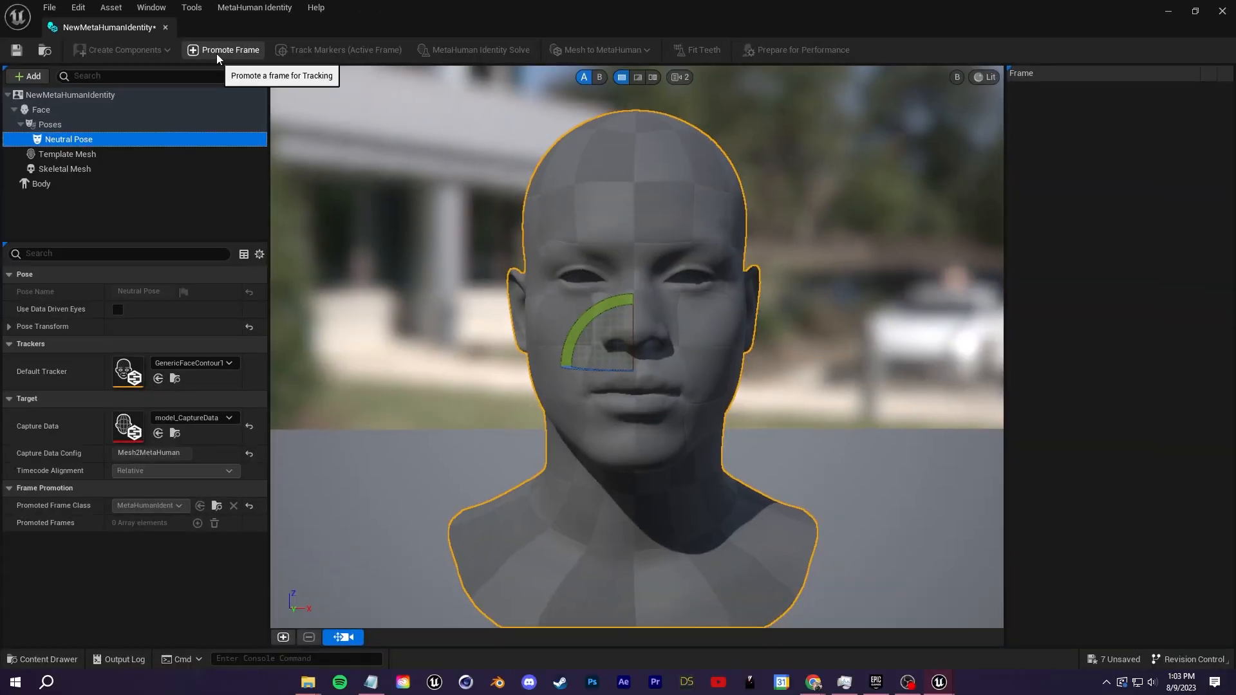
left_click(217, 52)
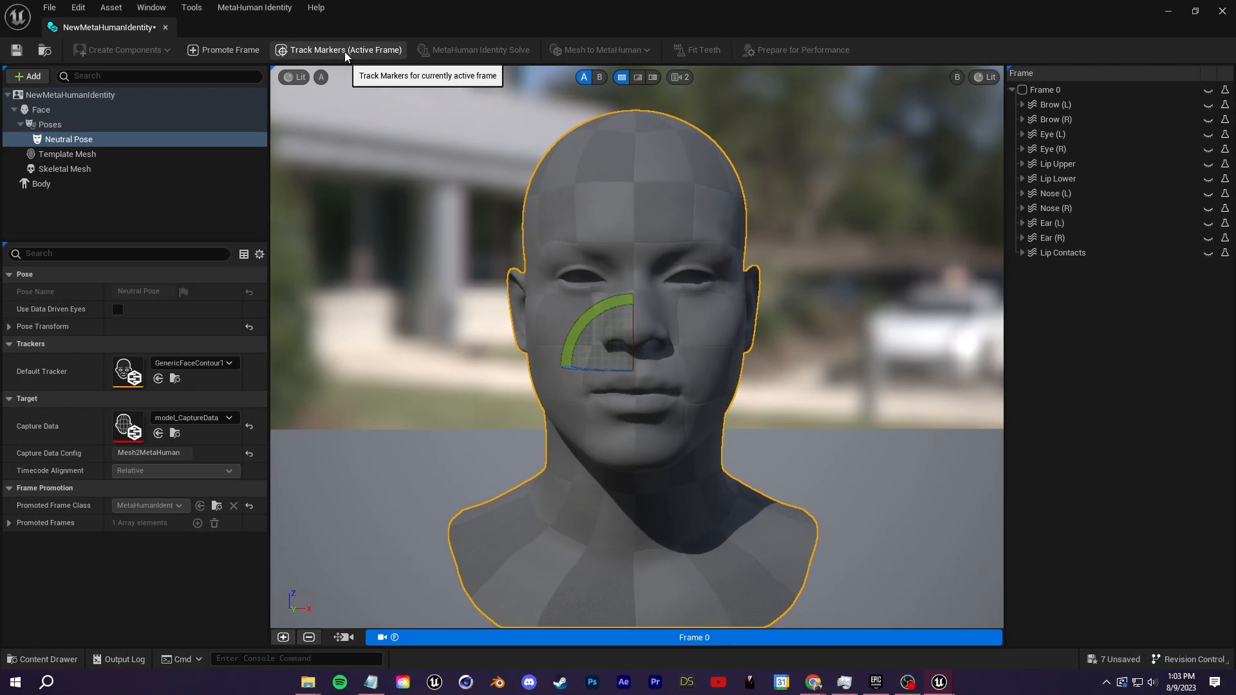
left_click(344, 51)
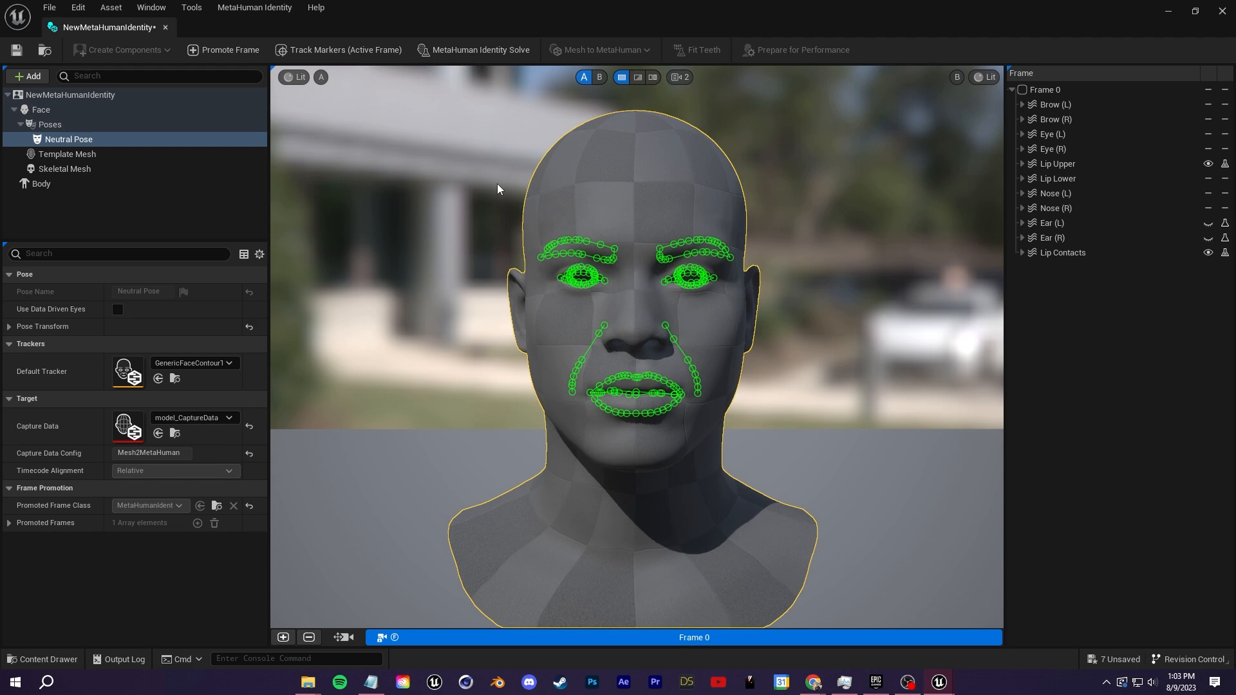
right_click_drag(748, 377, 739, 380)
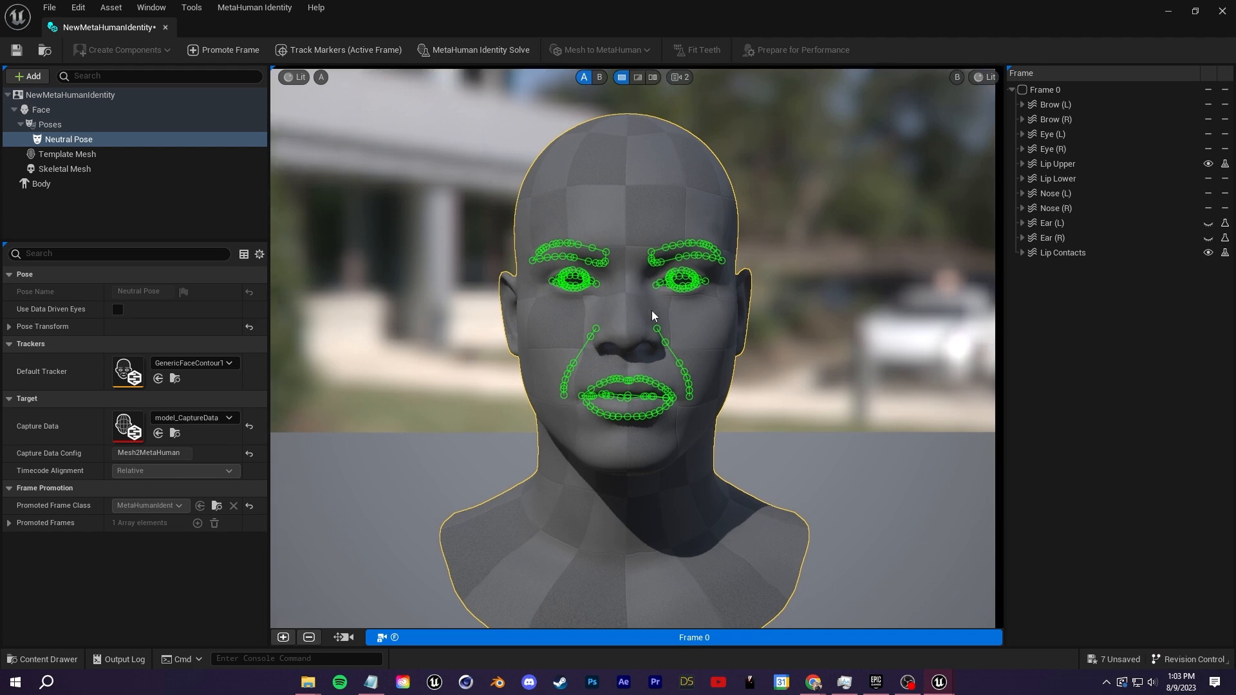
scroll(647, 362, "up", 6)
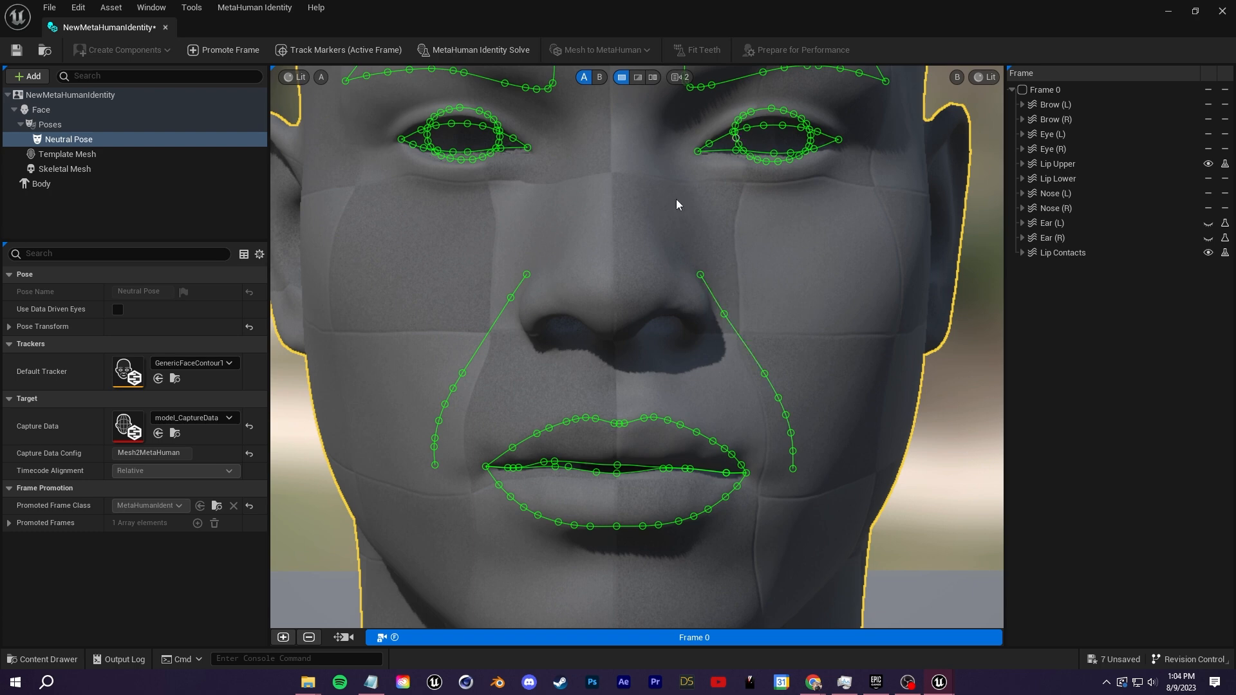
scroll(640, 281, "down", 6)
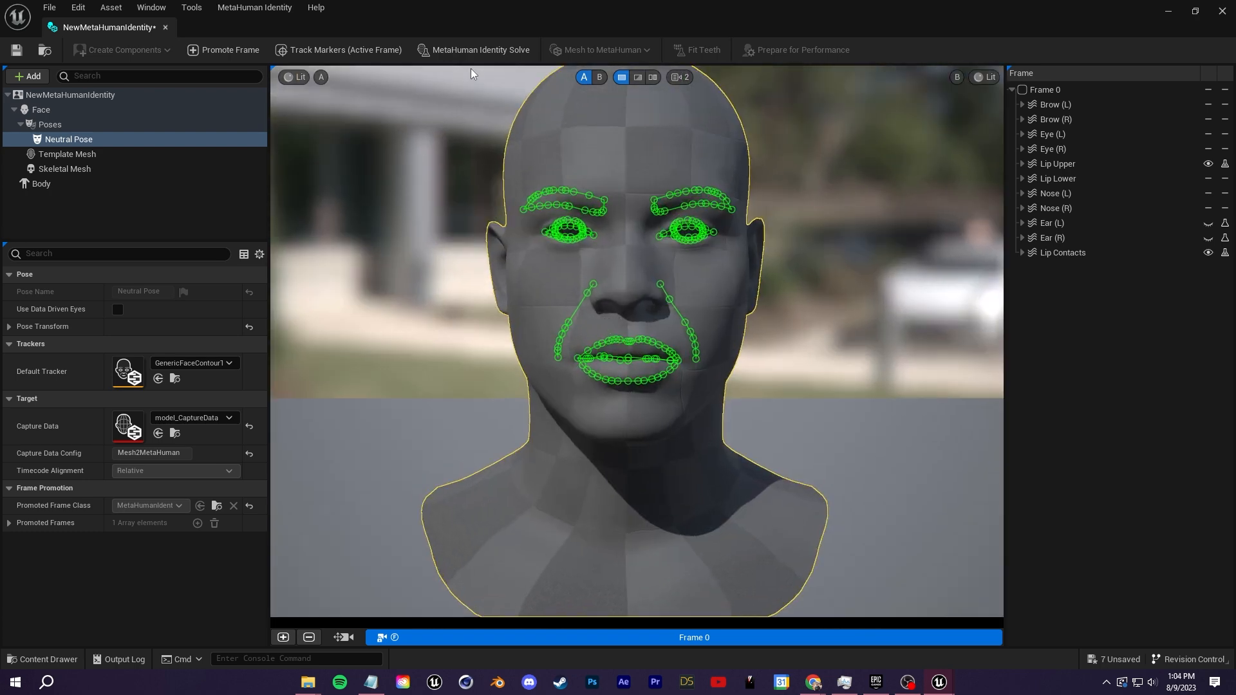
Solve the MetaHuman identity, submit it to Mesh to MetaHuman for auto-rigging, and close the identity editor
left_click(468, 55)
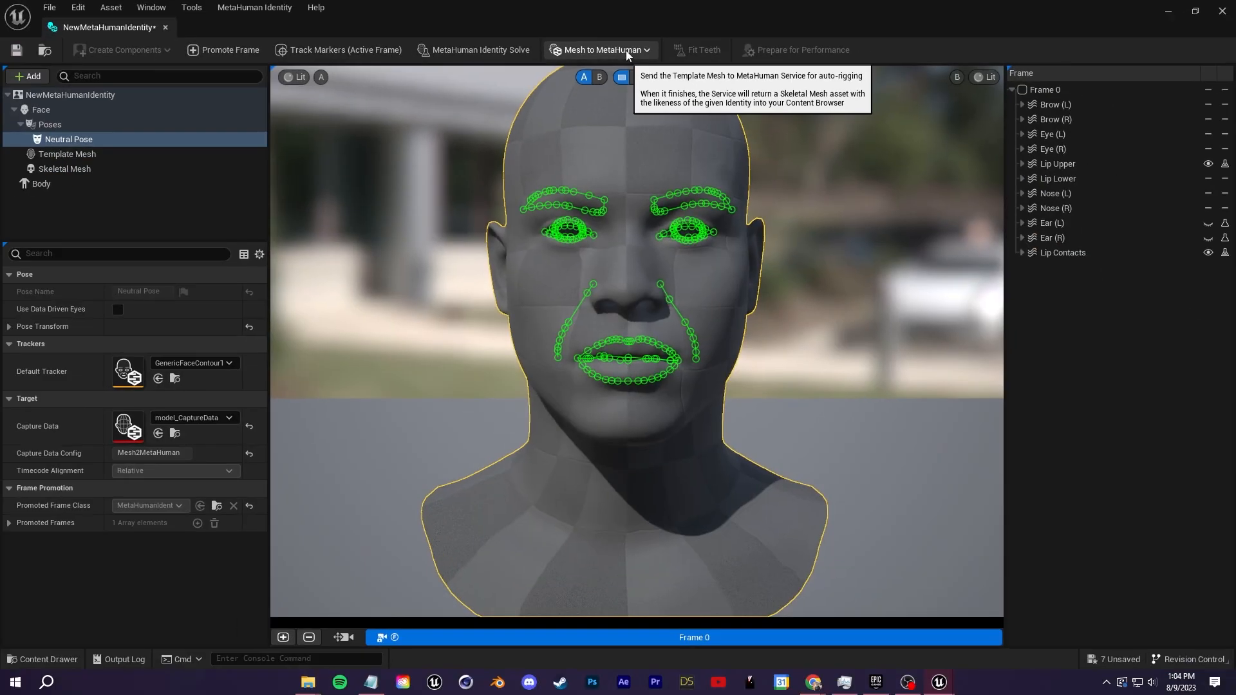
left_click(633, 116)
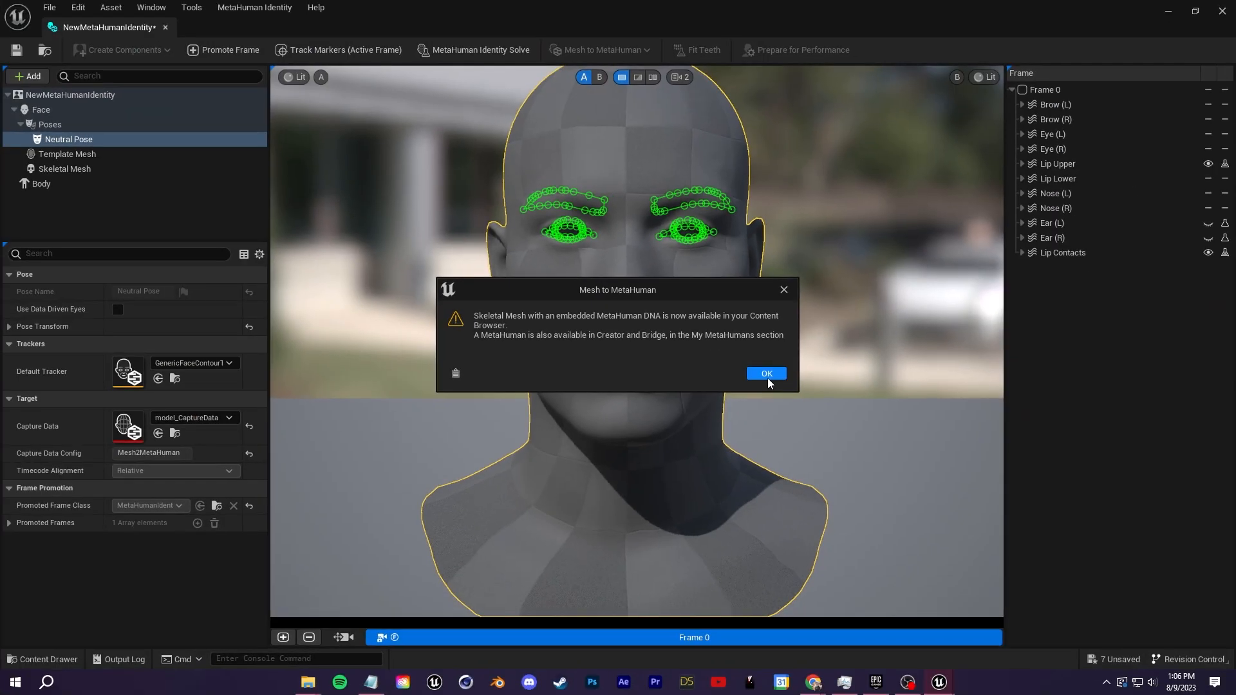
left_click(1051, 426)
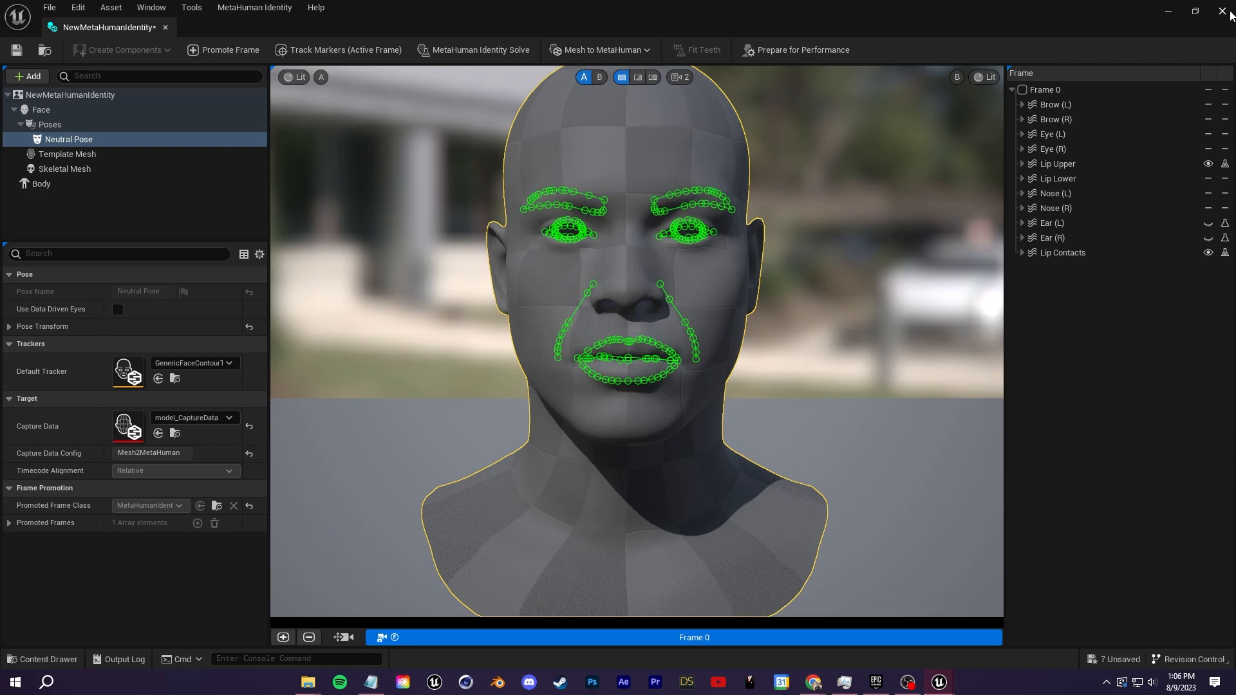
left_click(1226, 13)
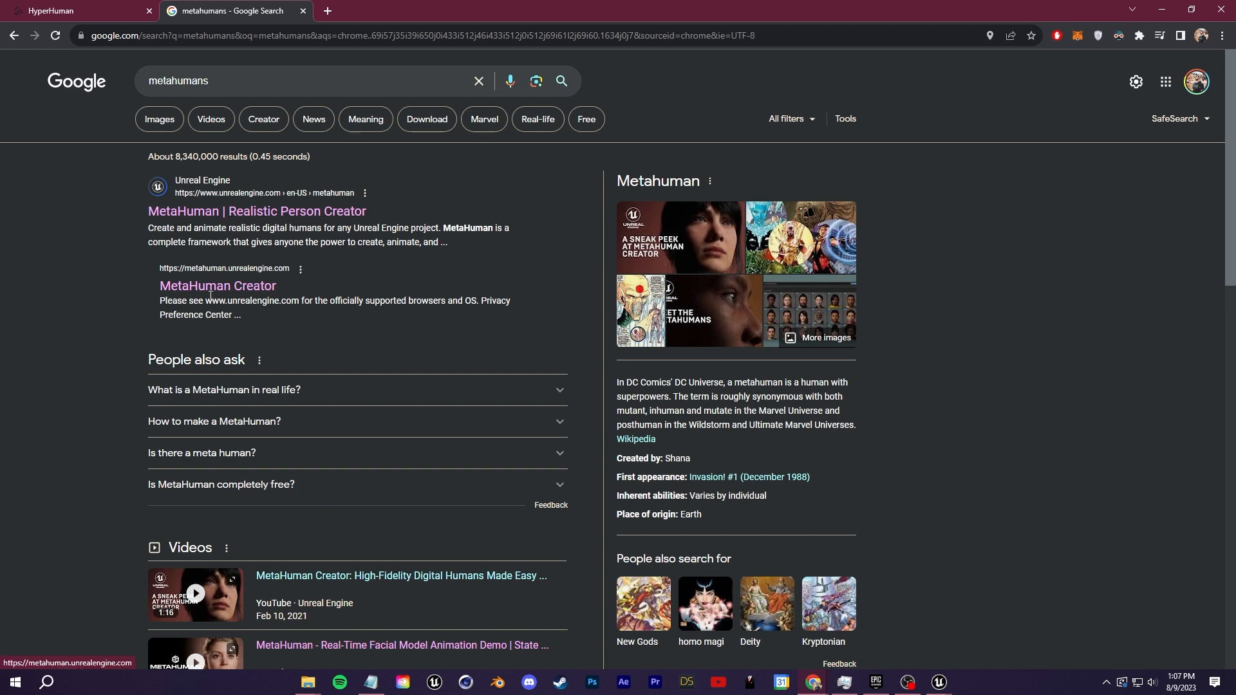
Open the MetaHuman Creator website in the browser and launch the creator for Unreal Engine 5.2
left_click(231, 289)
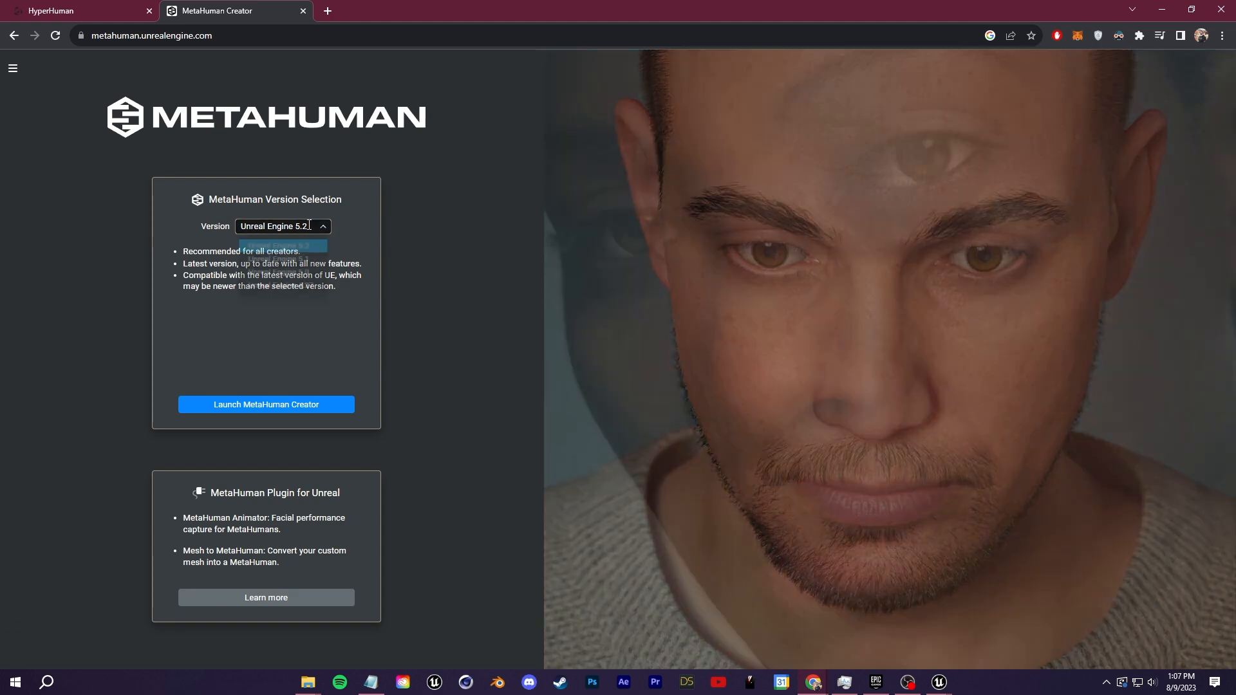
left_click(308, 231)
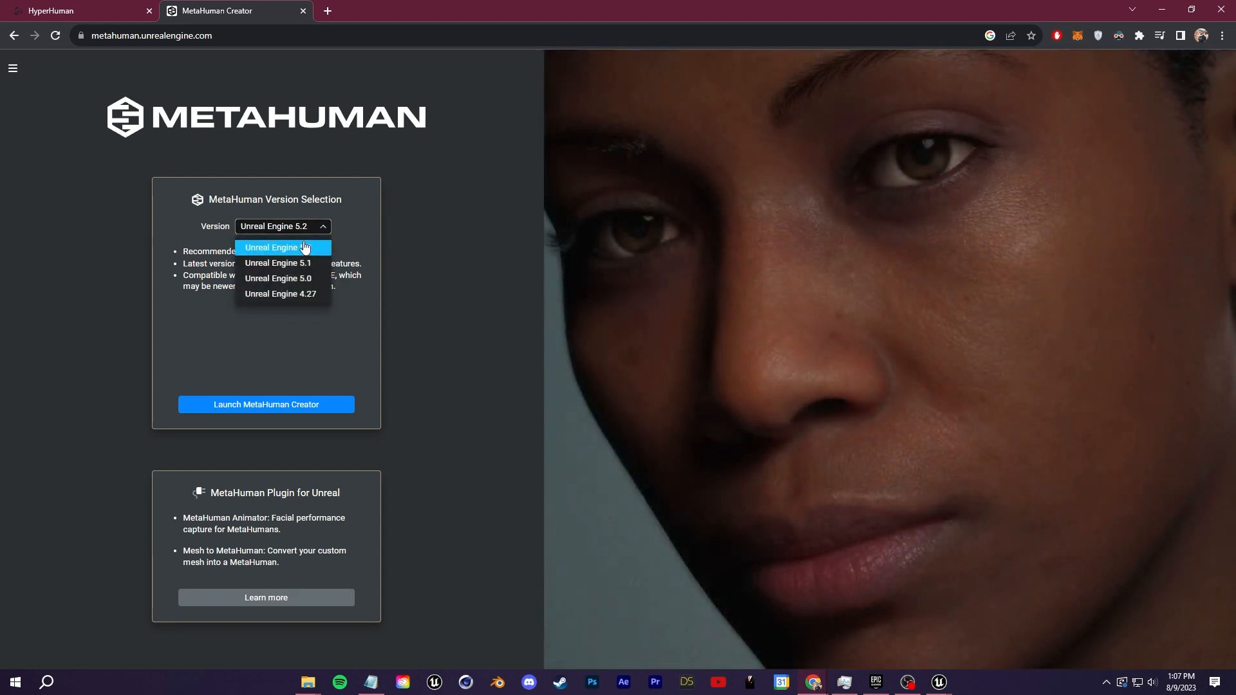
left_click(301, 246)
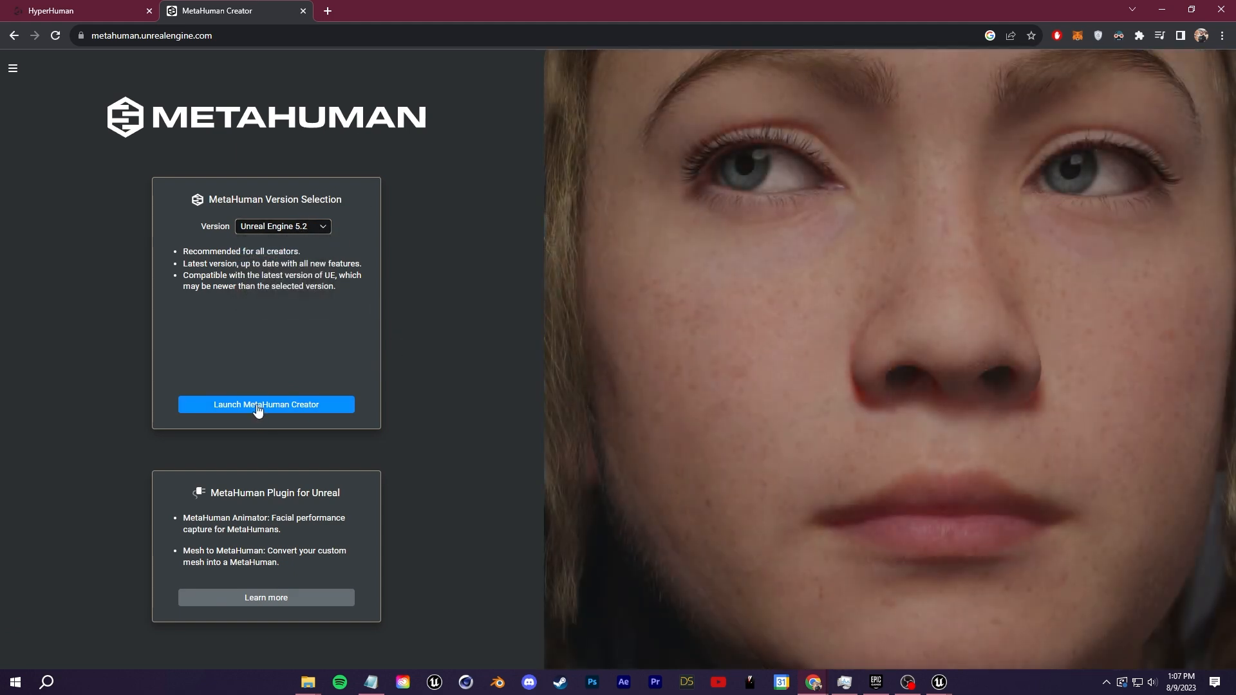
left_click(264, 406)
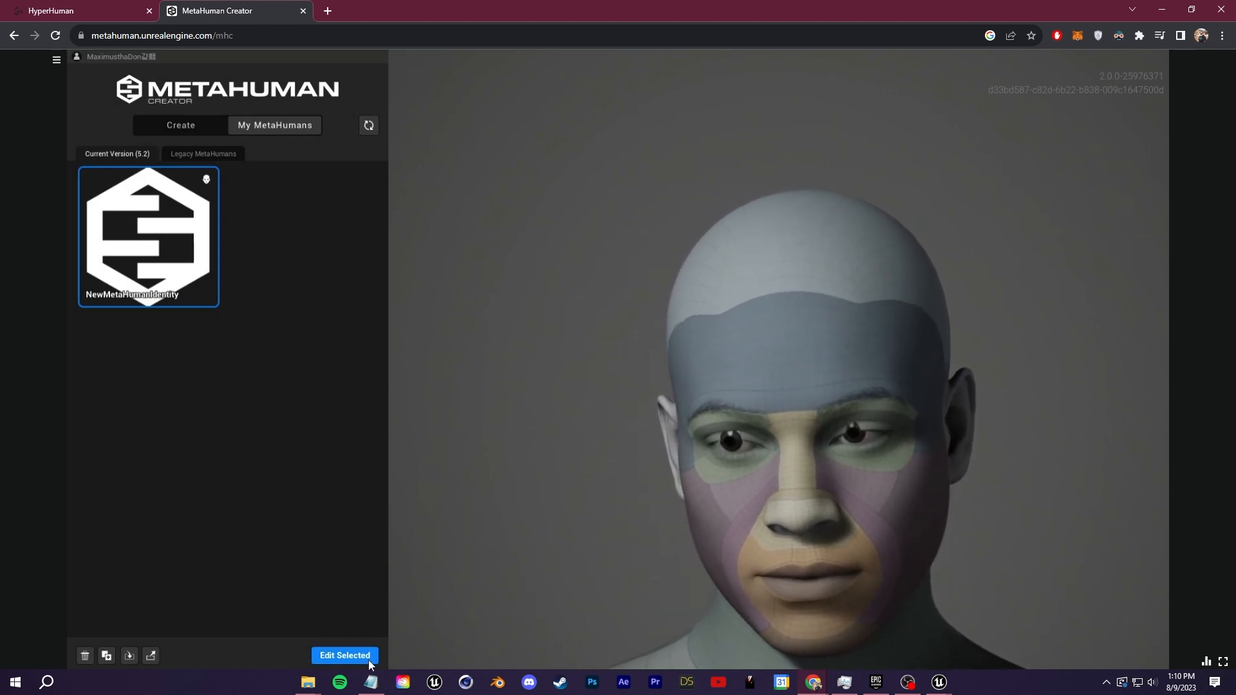
Open NewMetaHumanIdentity for editing and set the custom mesh region influence of both inner eyes to 0.5
left_click(366, 657)
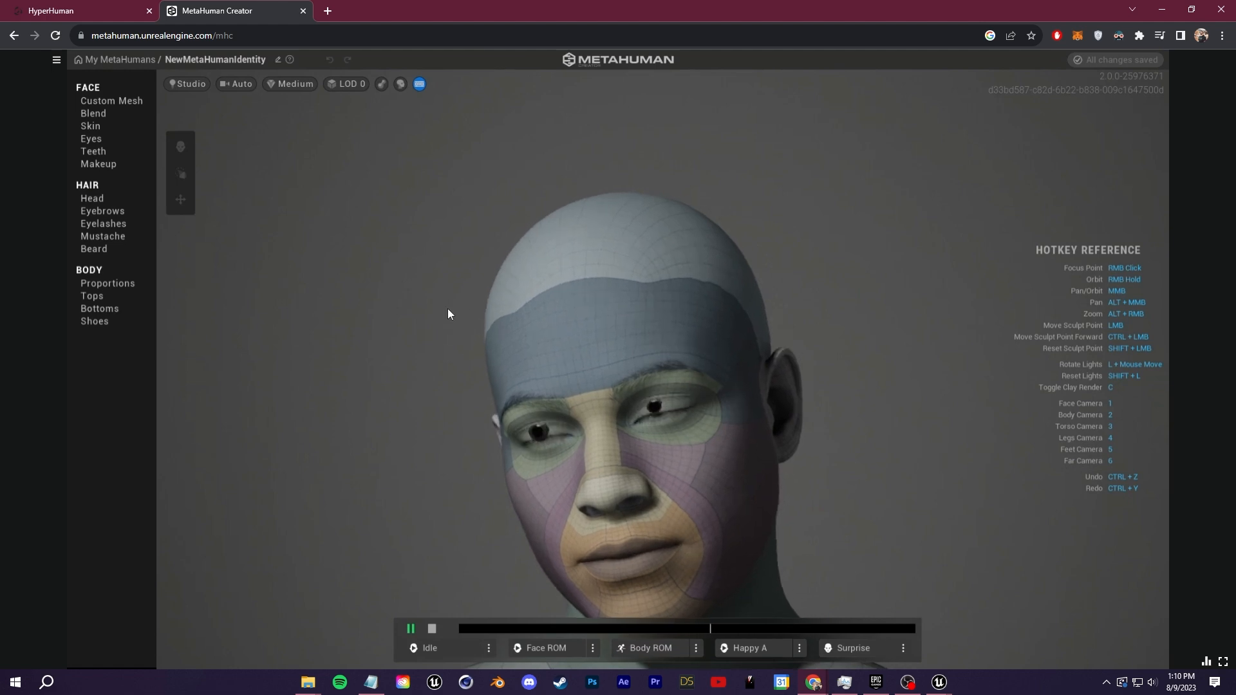
scroll(620, 478, "up", 5)
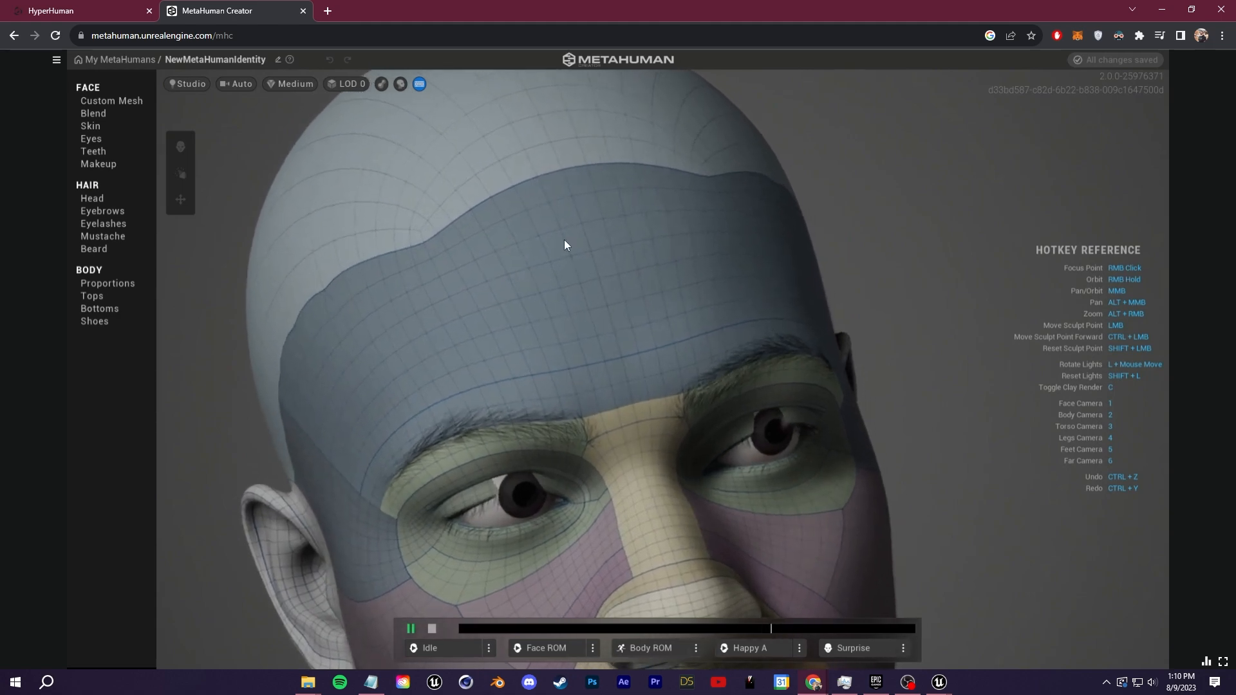
left_click(126, 102)
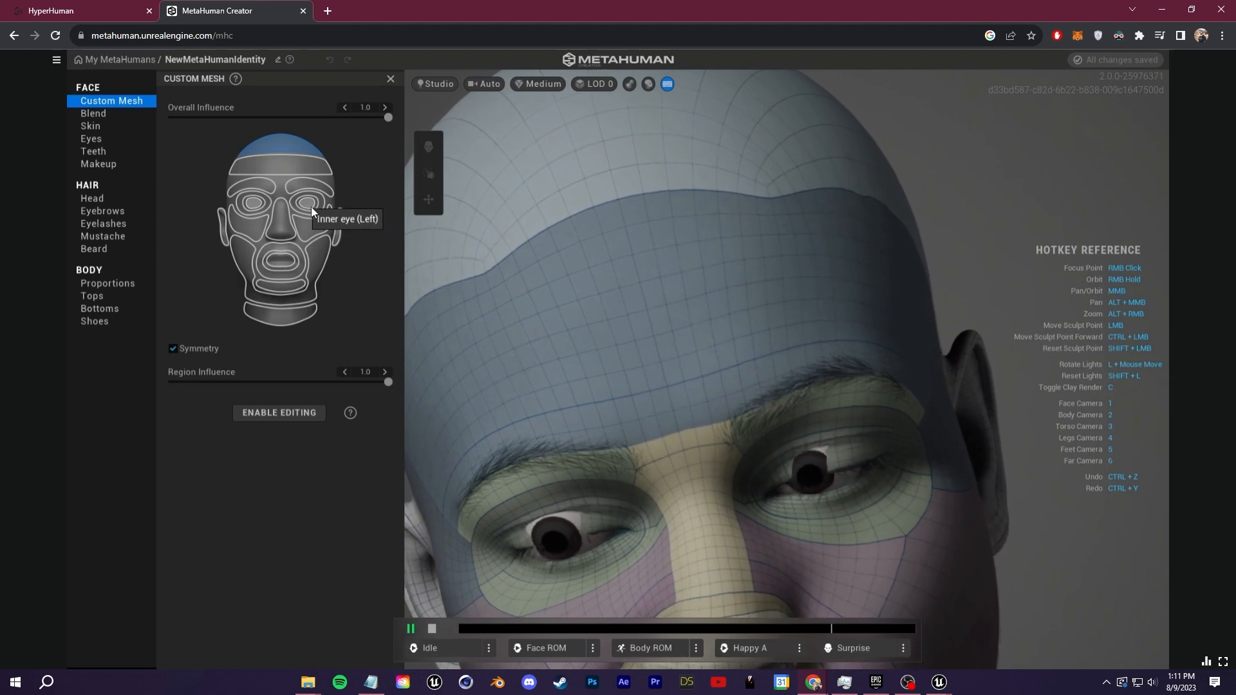
left_click_drag(385, 383, 285, 386)
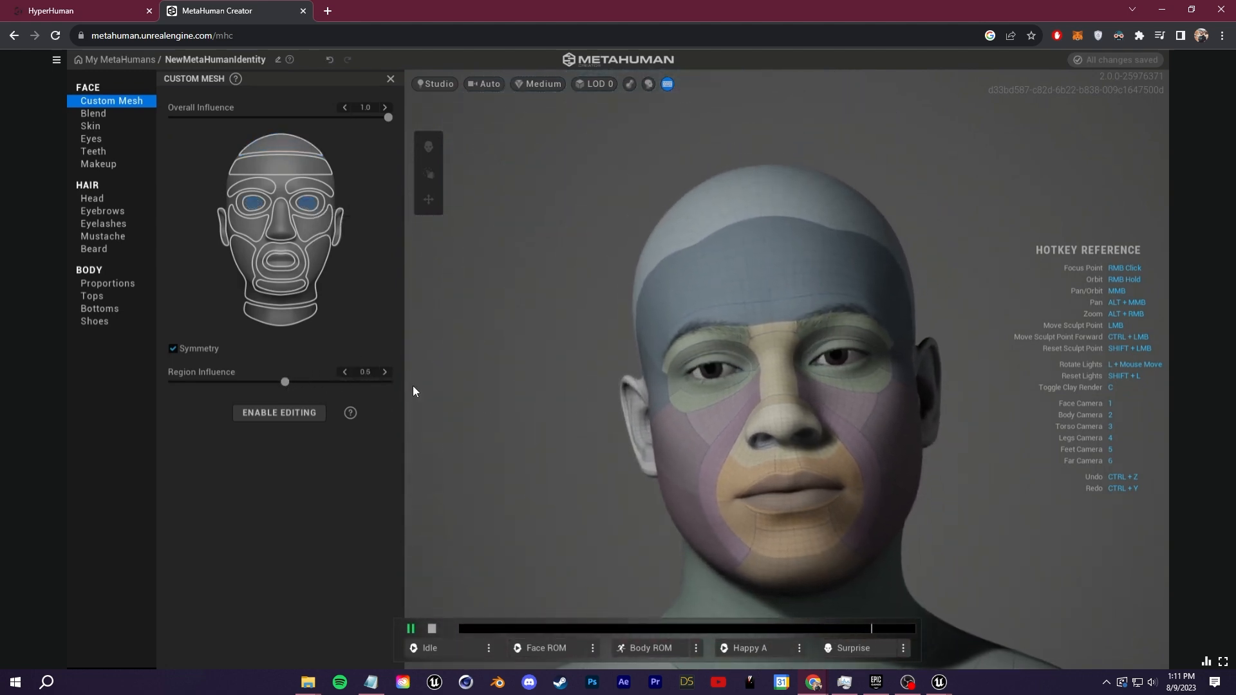
Preview the face with the Happy A, Surprise, Body ROM and Face ROM animations
left_click(747, 648)
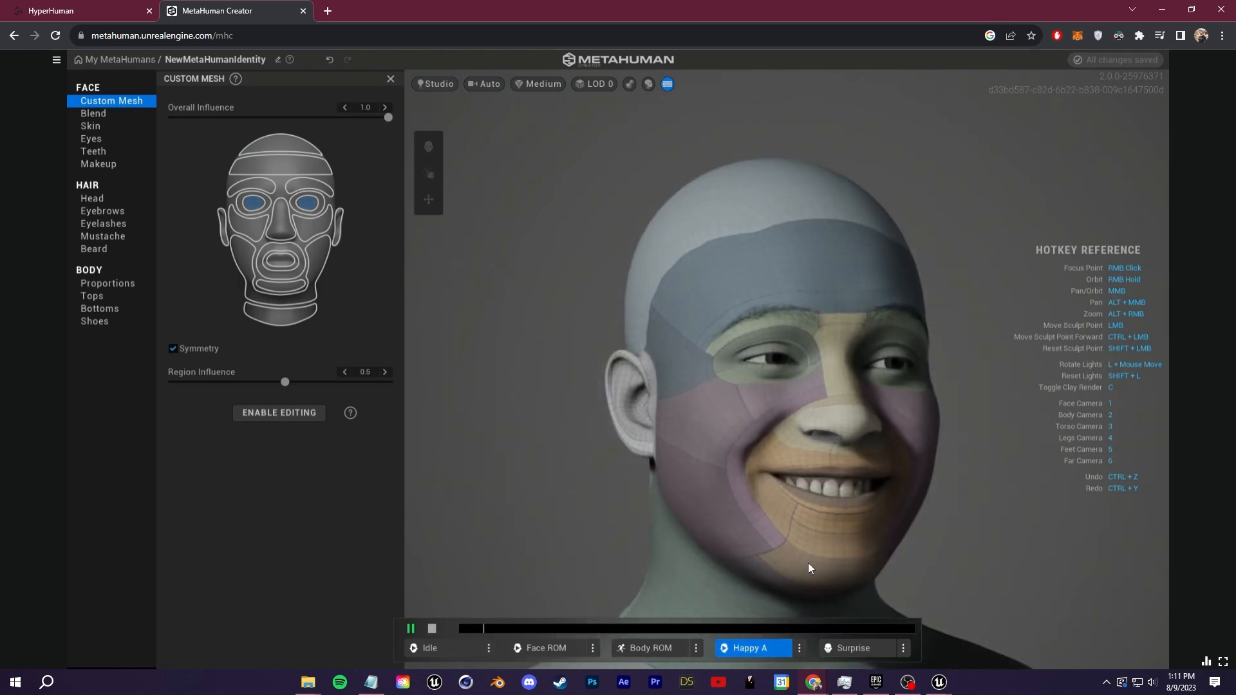
left_click(865, 653)
left_click(649, 648)
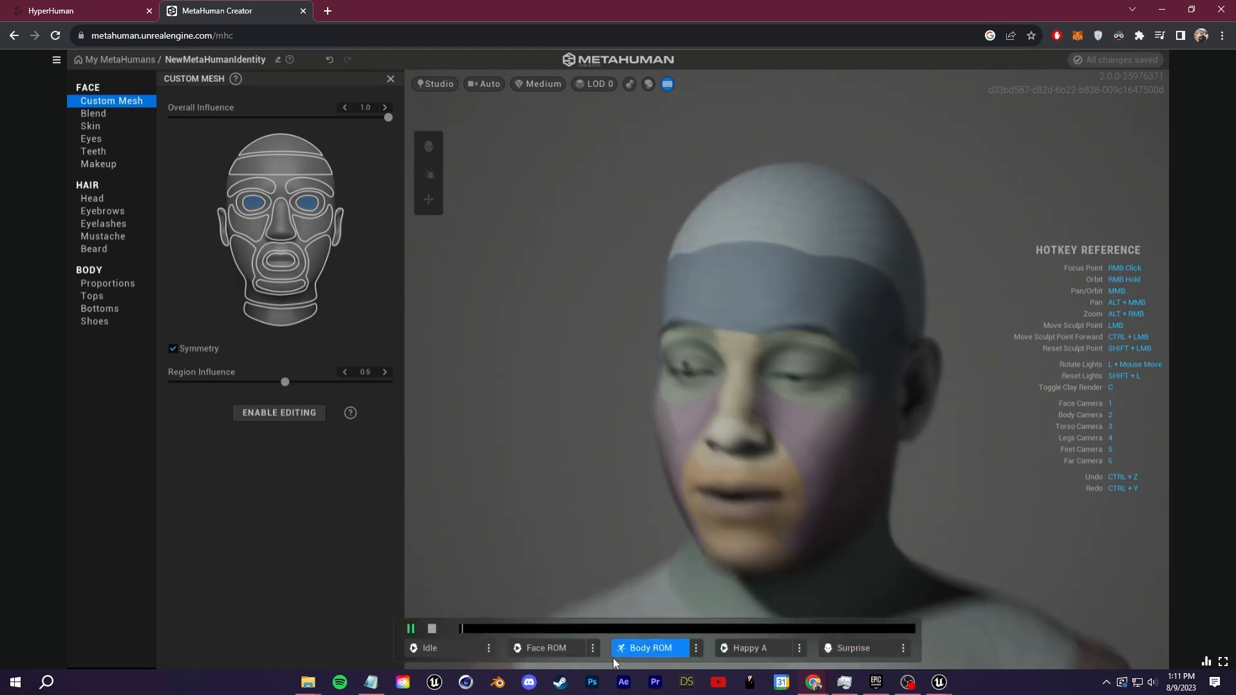
left_click(546, 648)
Scrub the start of the Face ROM animation to check the eyelids, and set the inner eyes' region influence to 0.4
left_click(464, 629)
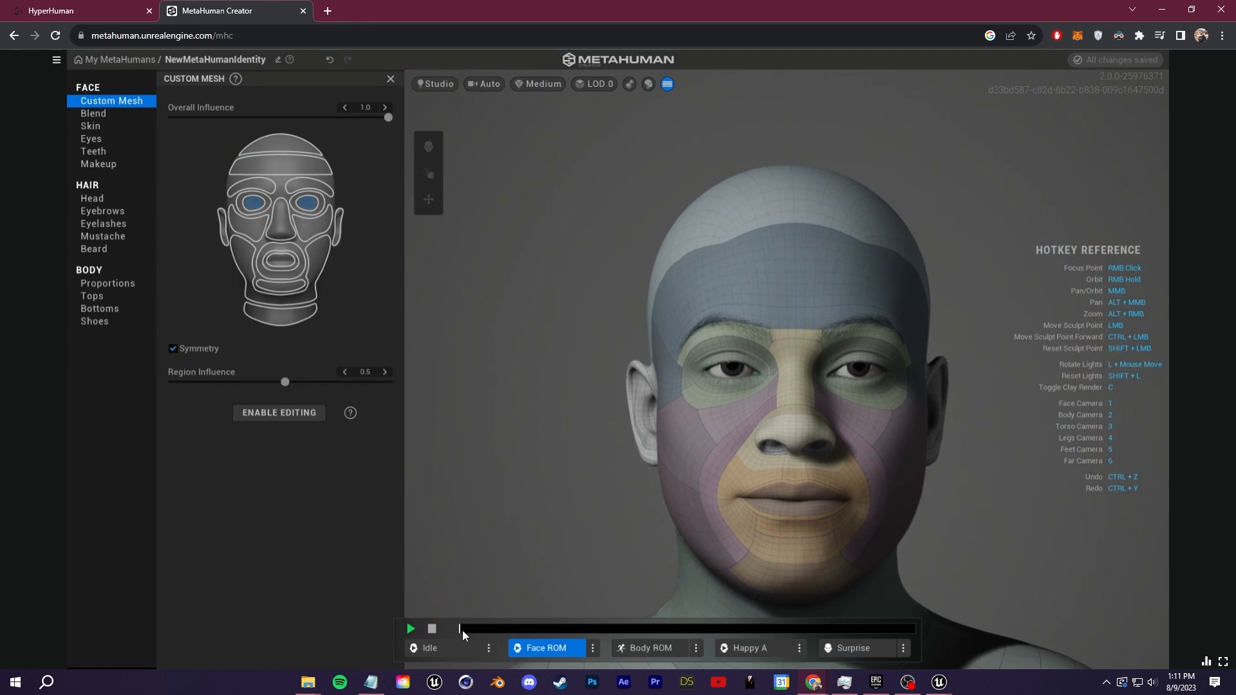
left_click_drag(466, 630, 464, 633)
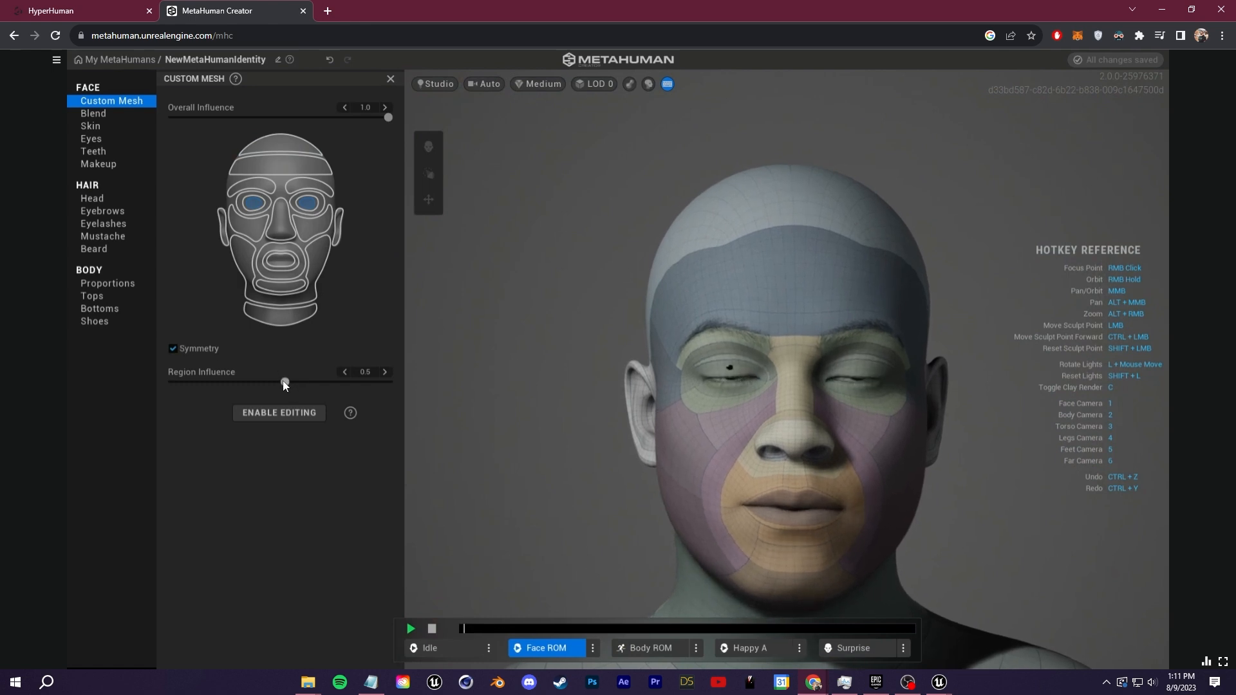
left_click(265, 385)
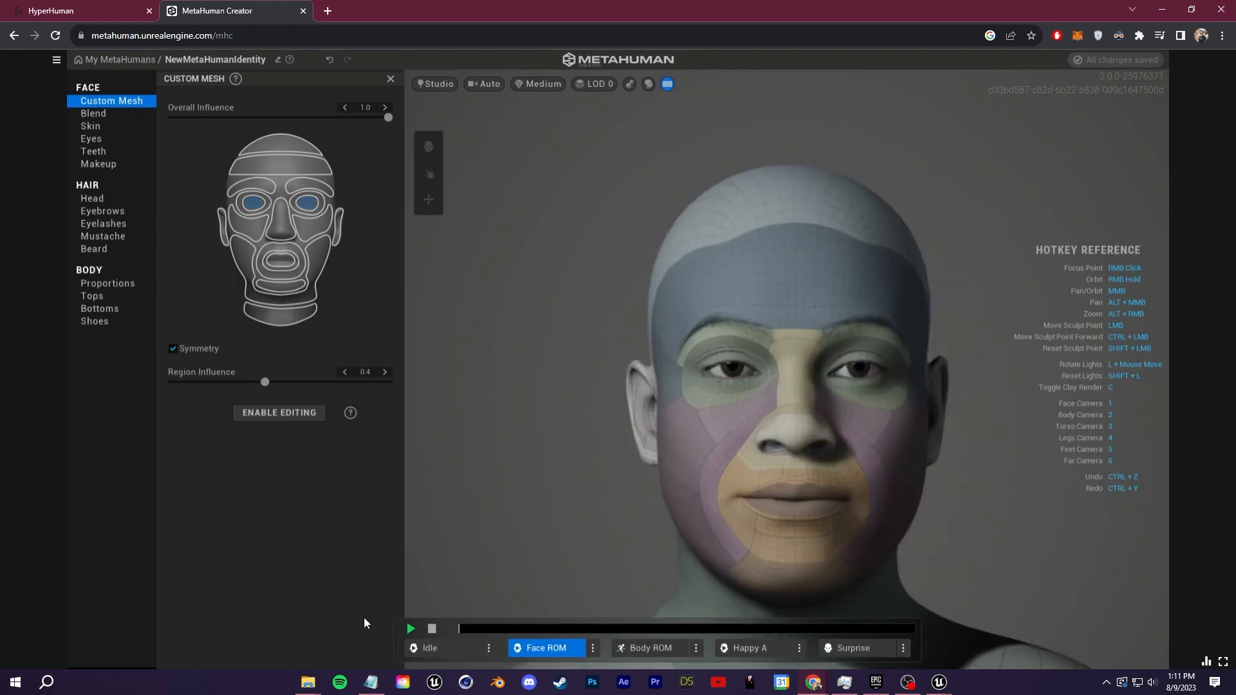
Open the skin settings and view the generated face's reference images, including texture_diffuse and video.png, in File Explorer
left_click(100, 128)
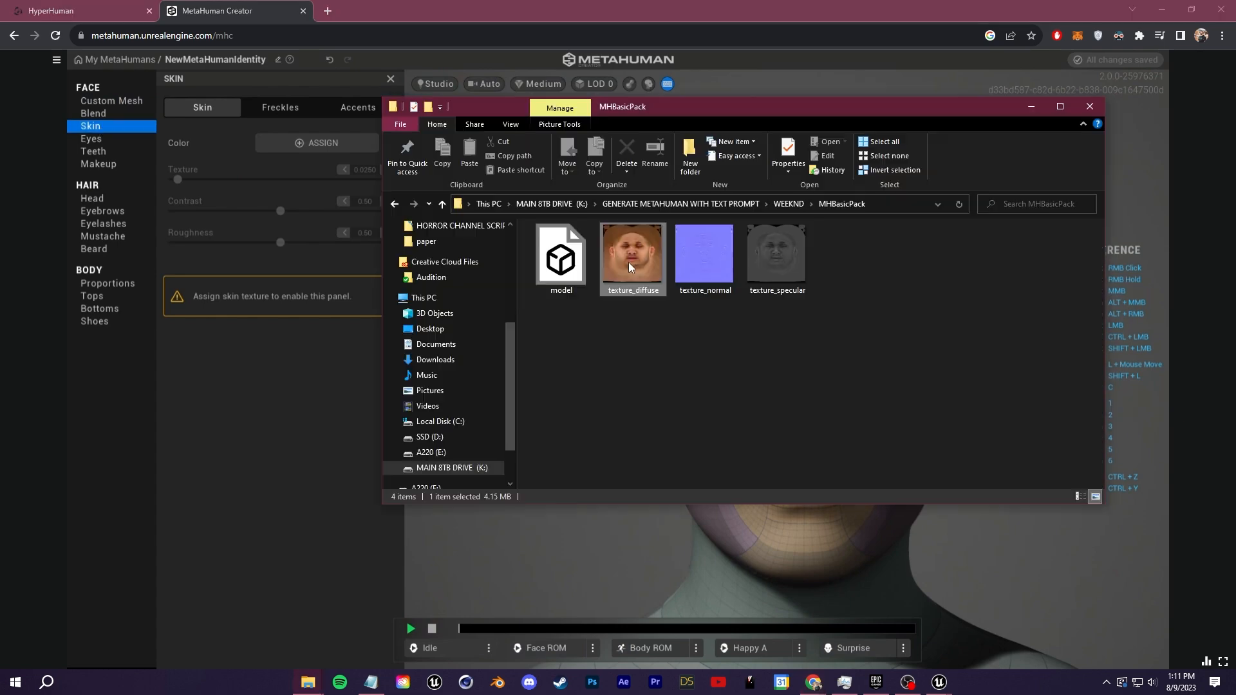
double_click(632, 266)
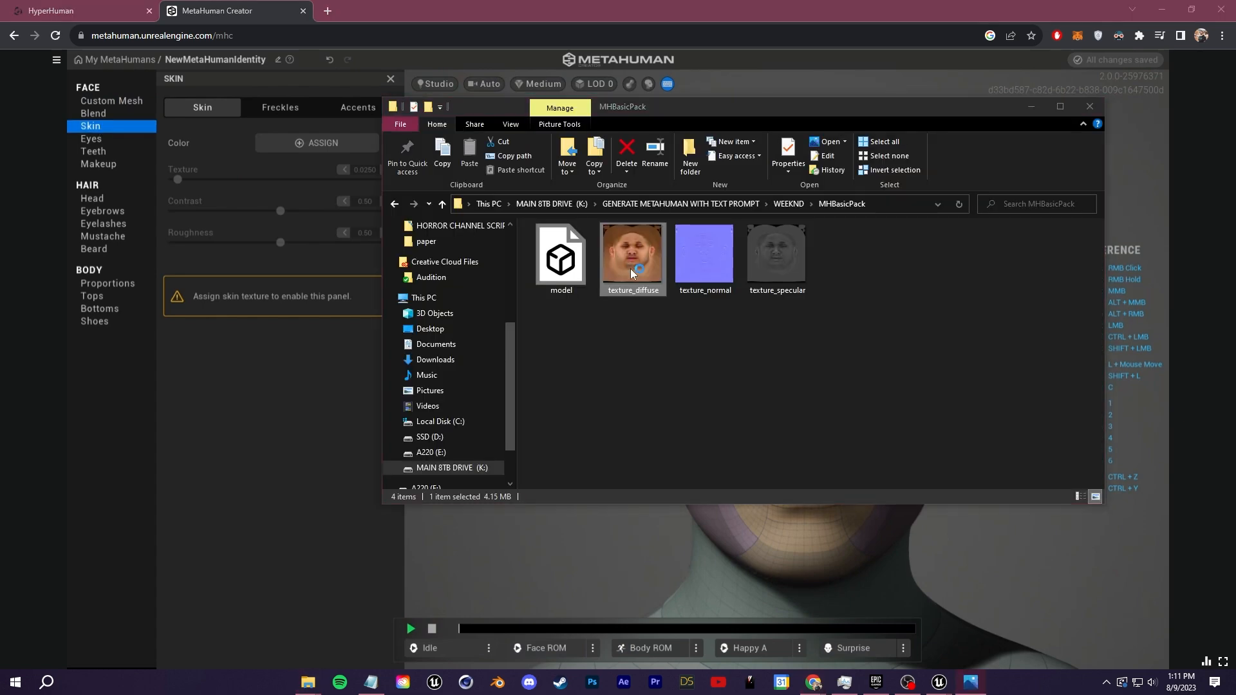
left_click(968, 187)
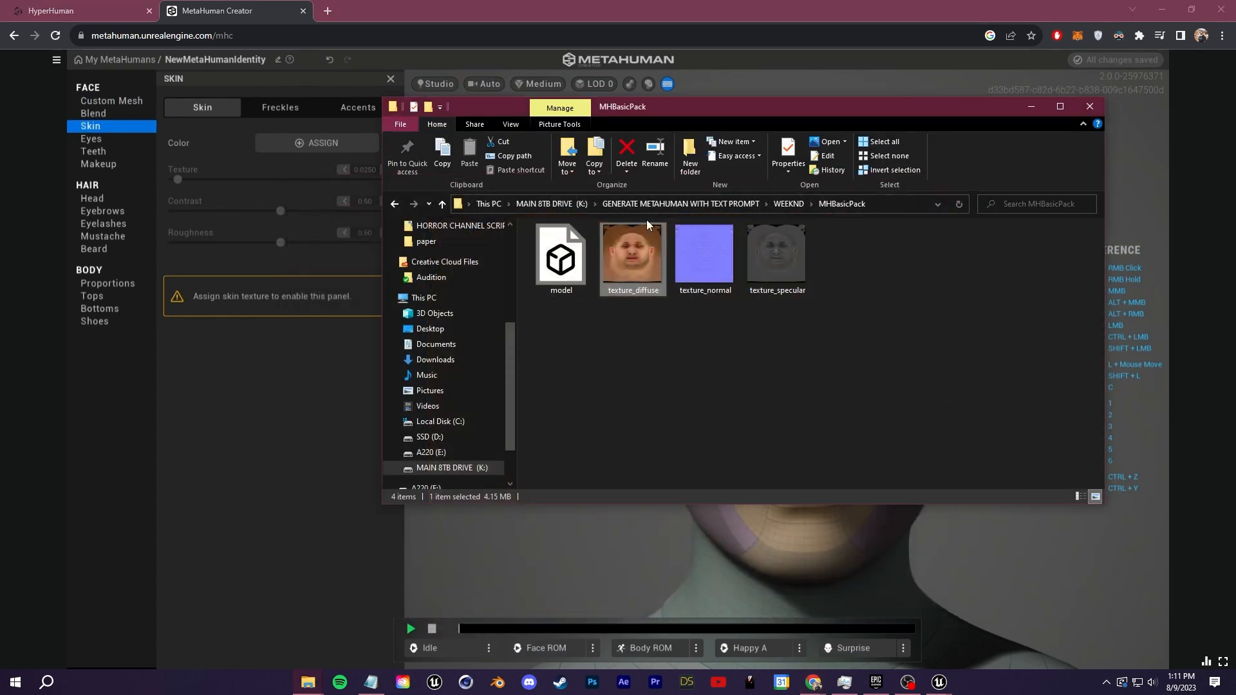
left_click(395, 203)
double_click(848, 256)
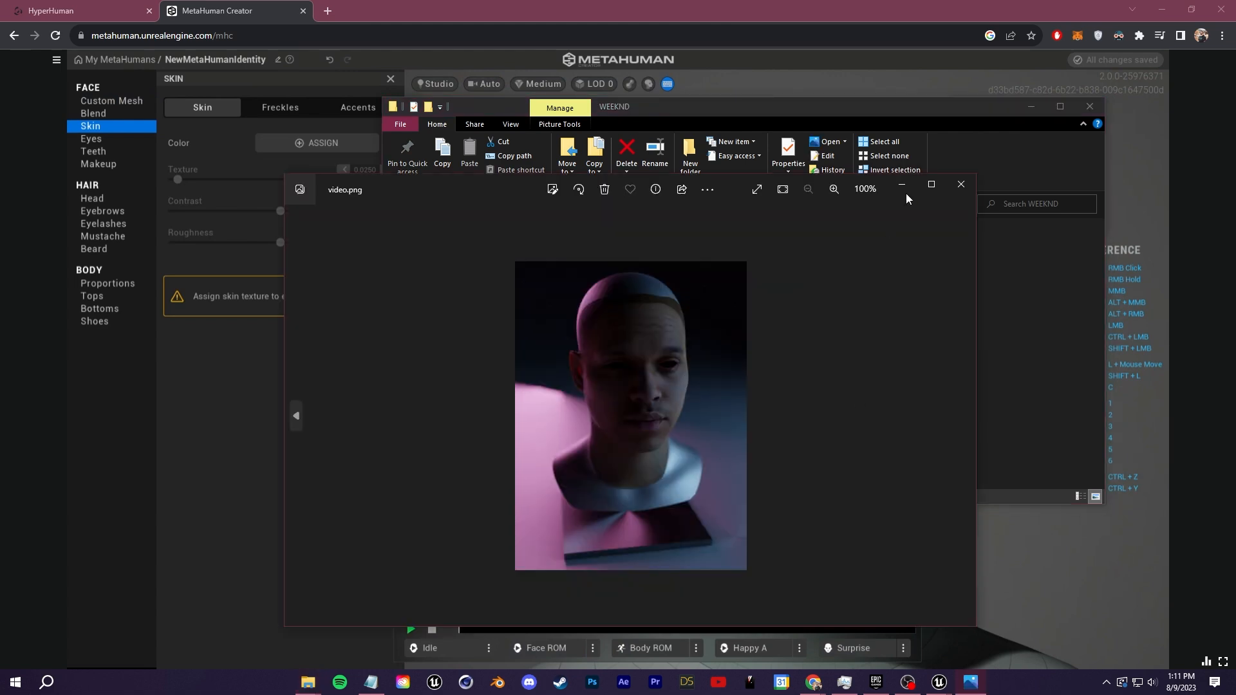
left_click(968, 187)
double_click(705, 257)
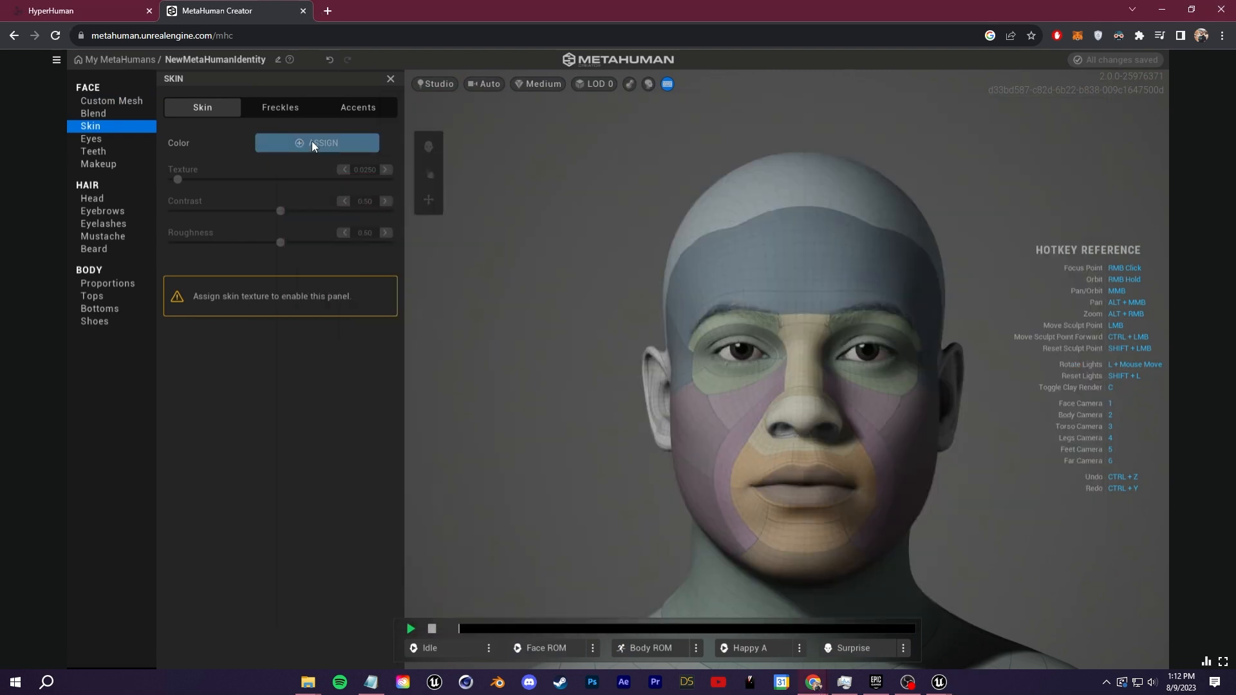
Assign a medium-brown skin color to the MetaHuman and inspect it on the face and body
left_click(312, 141)
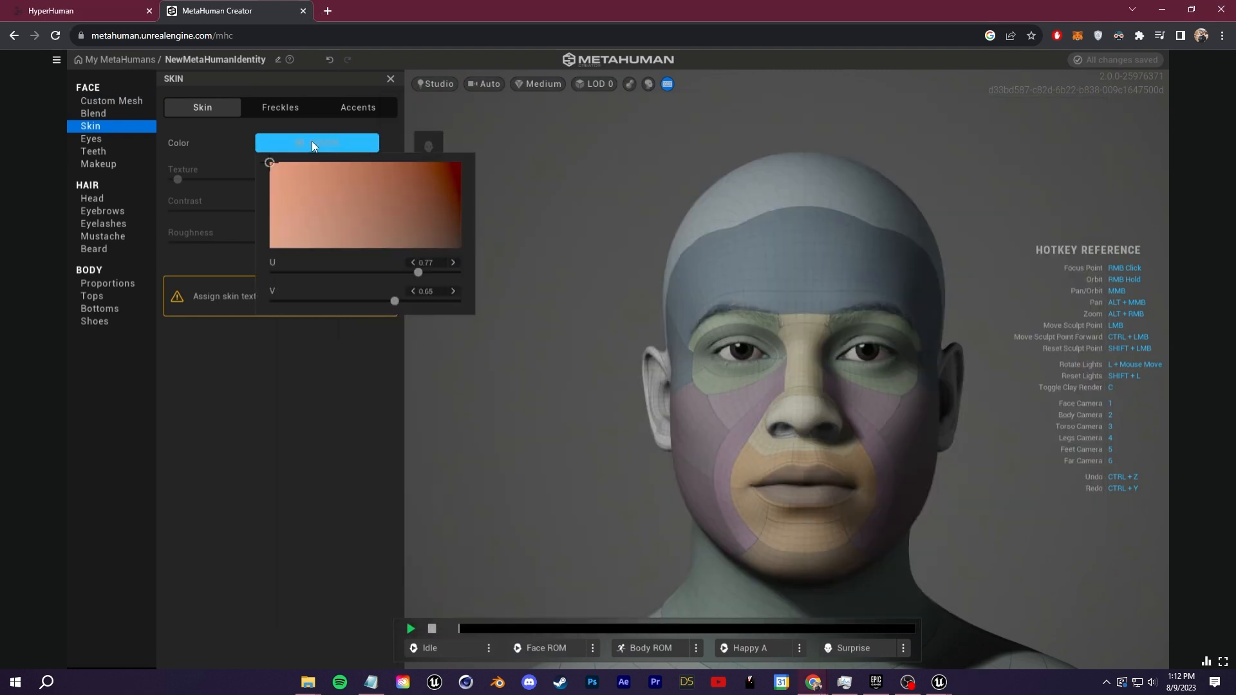
left_click(394, 212)
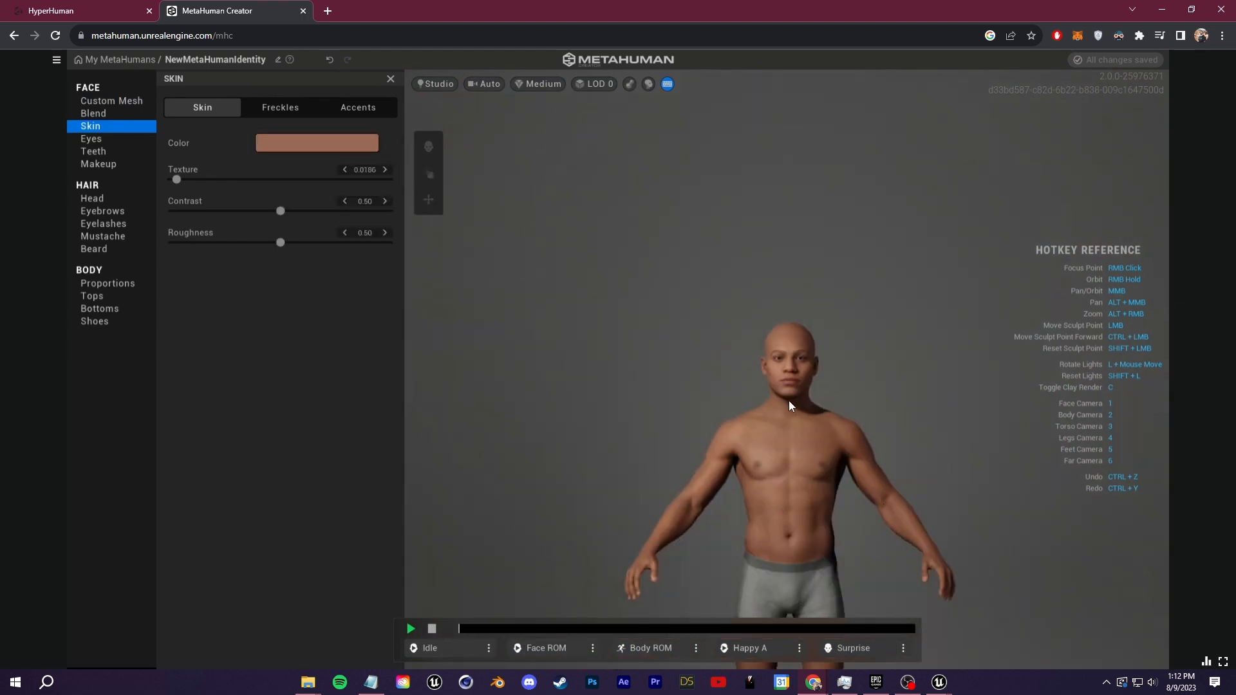
scroll(791, 407, "up", 5)
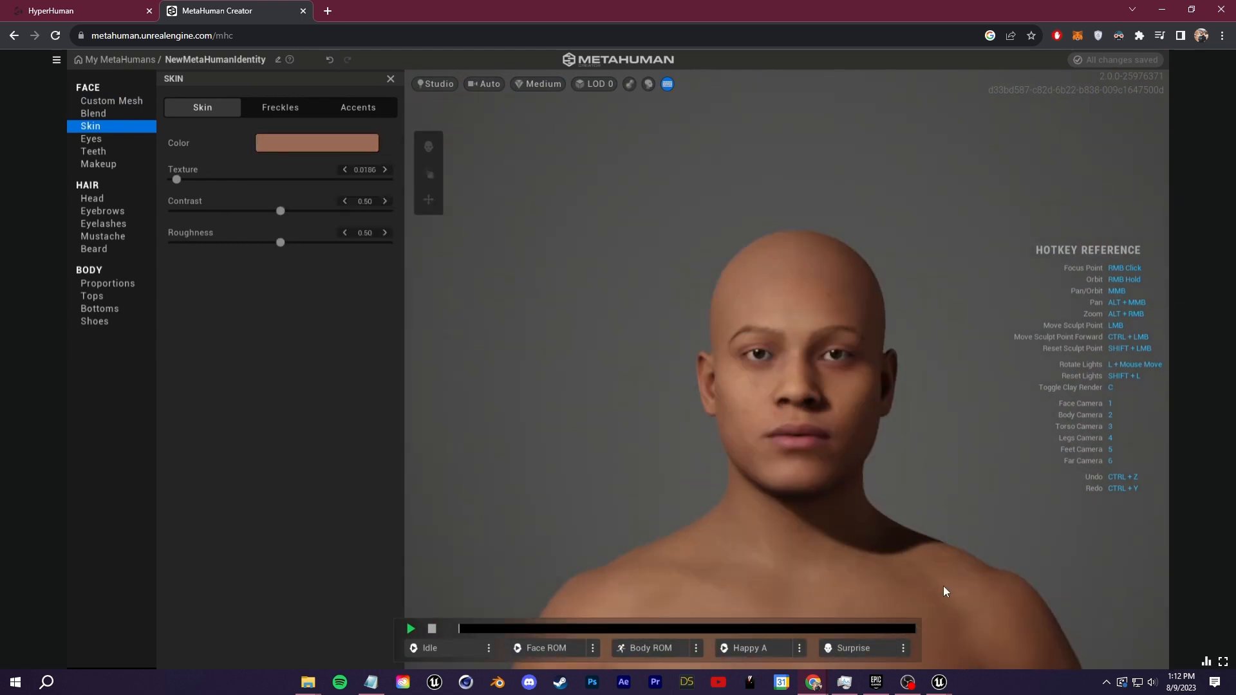
Compare the brown eye presets on the face and apply the dark brown Preset 001
left_click(112, 142)
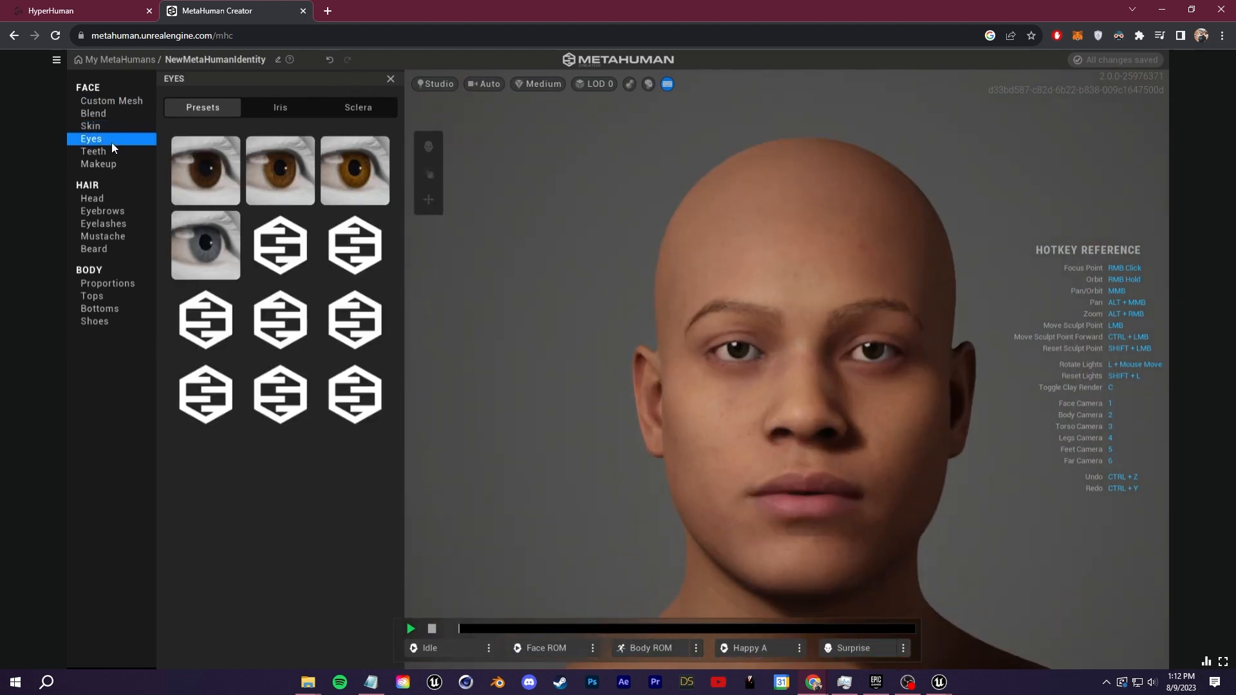
left_click(207, 188)
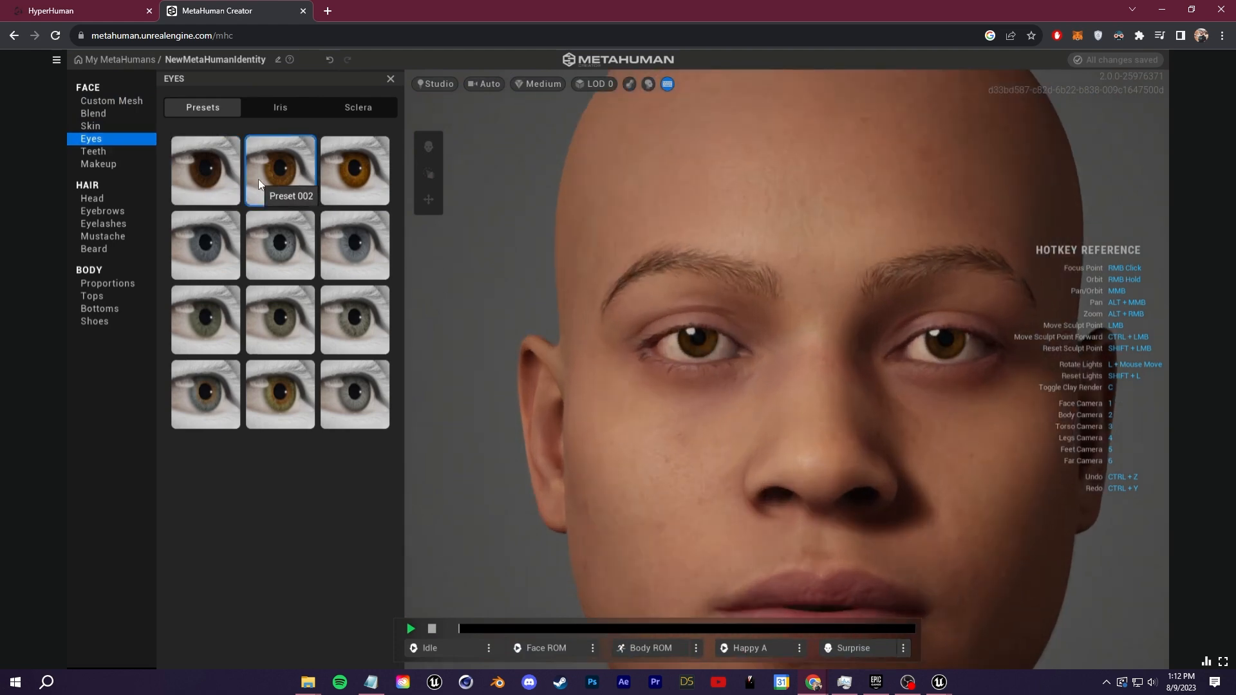
left_click(344, 161)
left_click(224, 173)
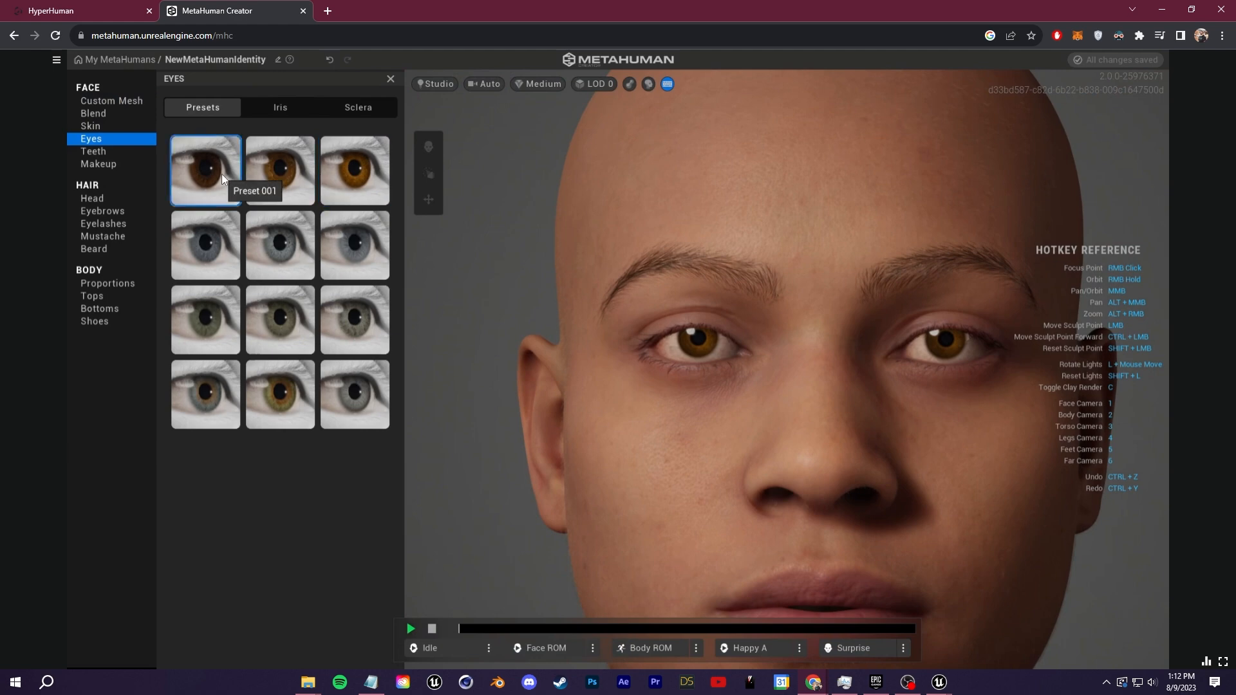
Give the head a short, tightly curled hairstyle in black
left_click(92, 199)
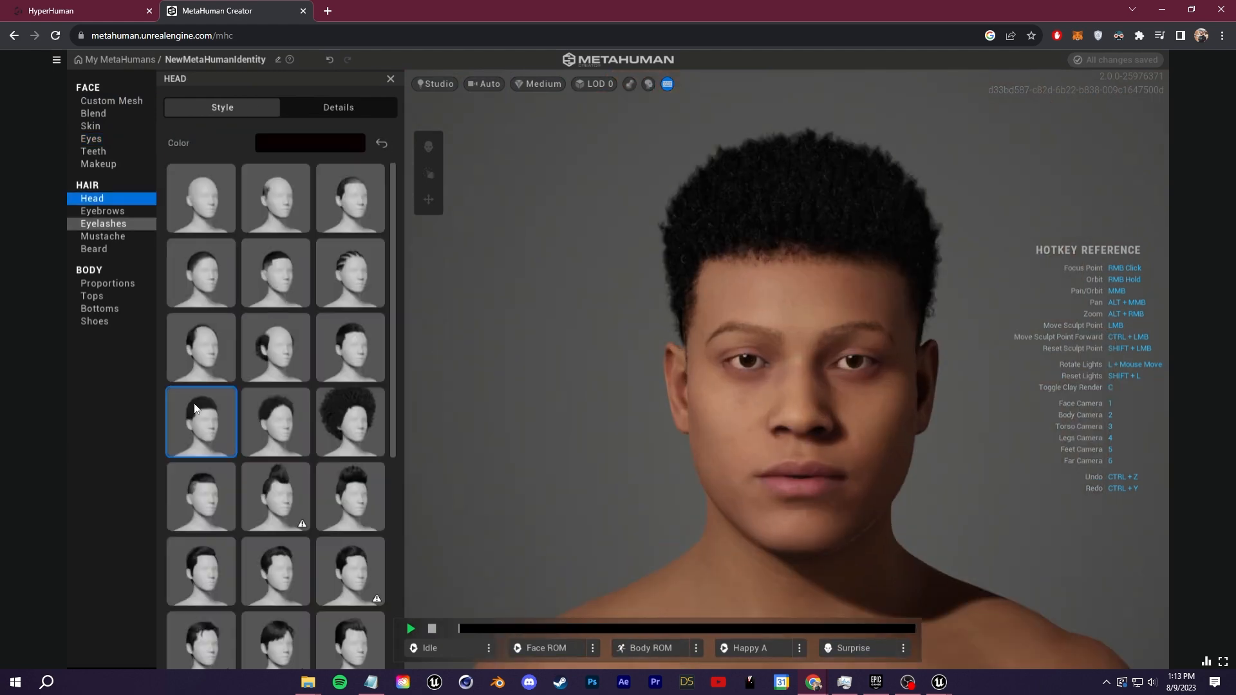
Open the eyebrow settings and examine image.png in the WEEKND folder as a reference for the brows and facial hair
left_click(100, 210)
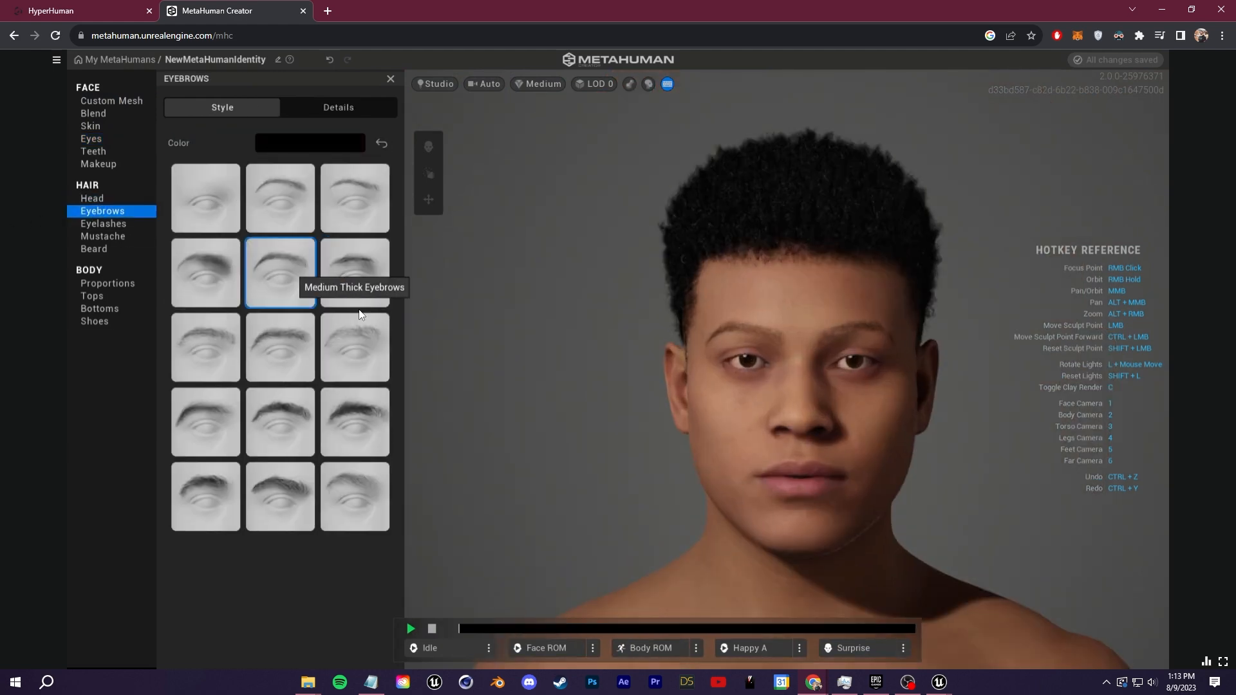
left_click_drag(1233, 70, 897, 78)
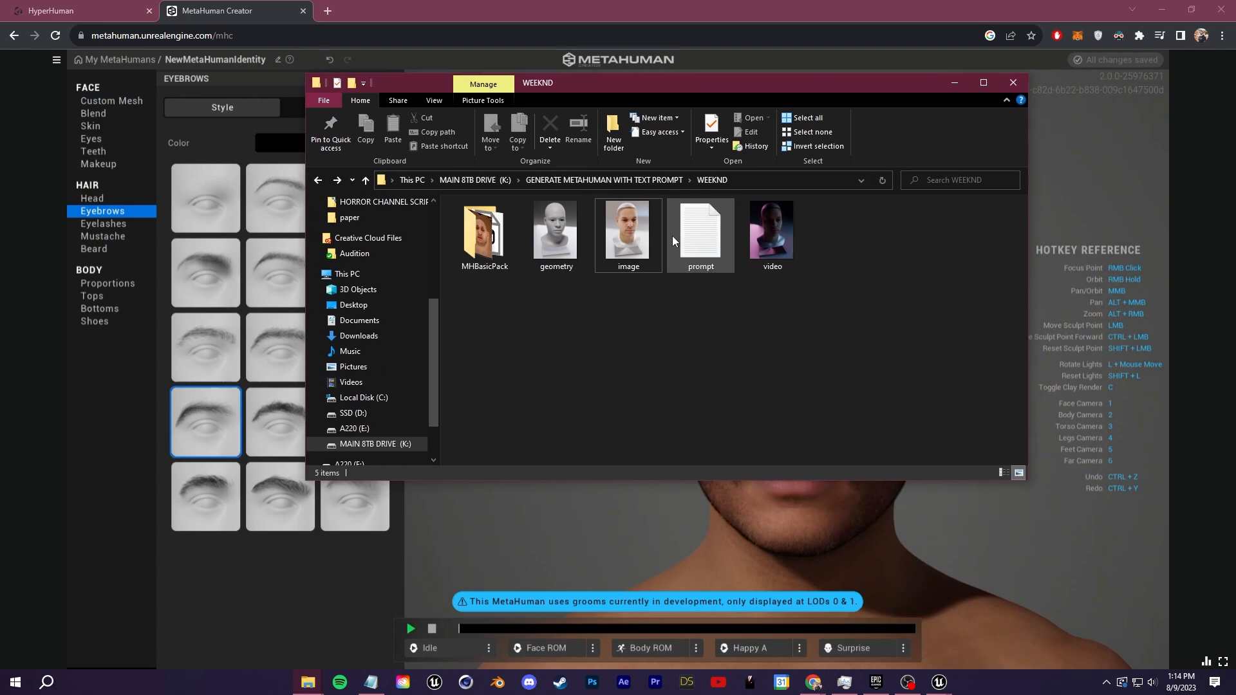
left_click(647, 241)
double_click(648, 241)
scroll(631, 439, "up", 5)
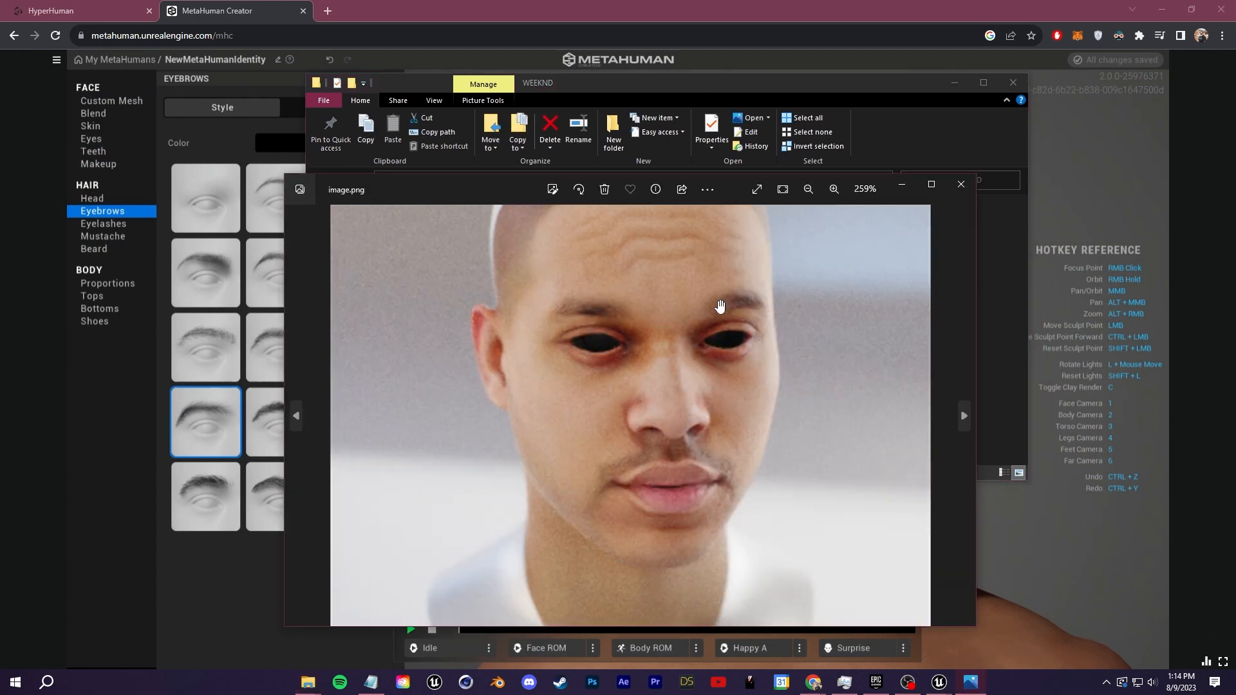
left_click(899, 184)
left_click(1010, 83)
Set the MetaHuman's eyebrows and mustache to None and inspect the face from different angles
left_click(218, 204)
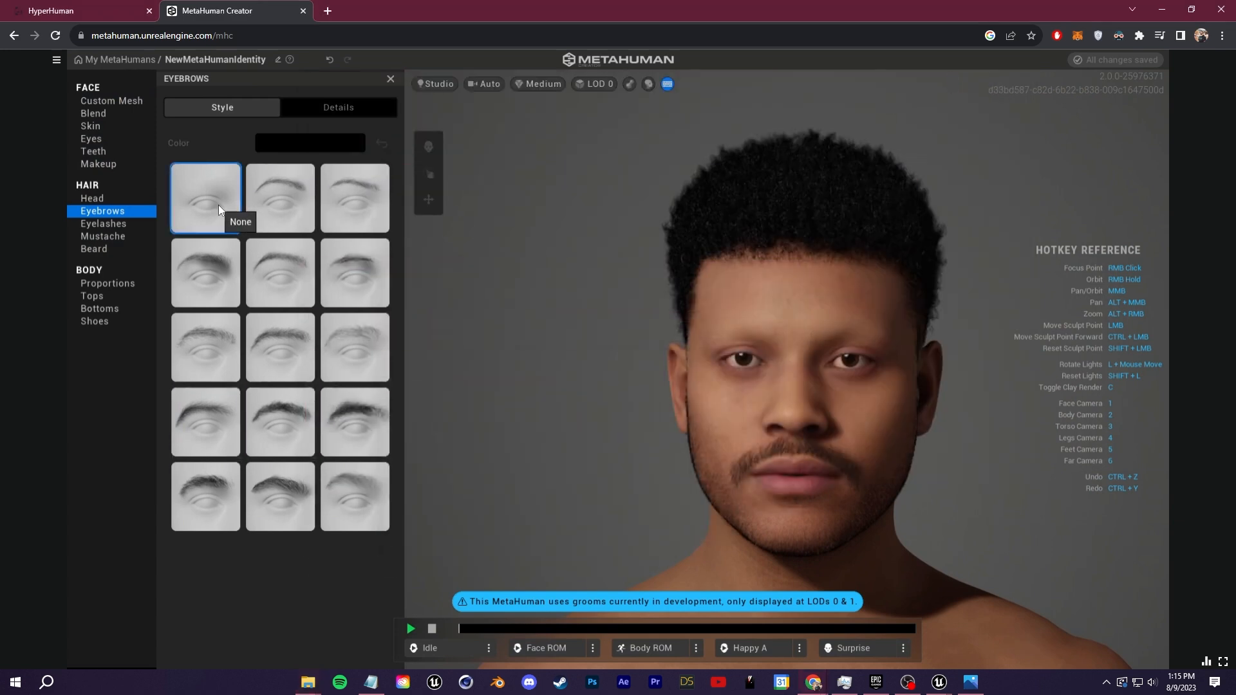
left_click(102, 237)
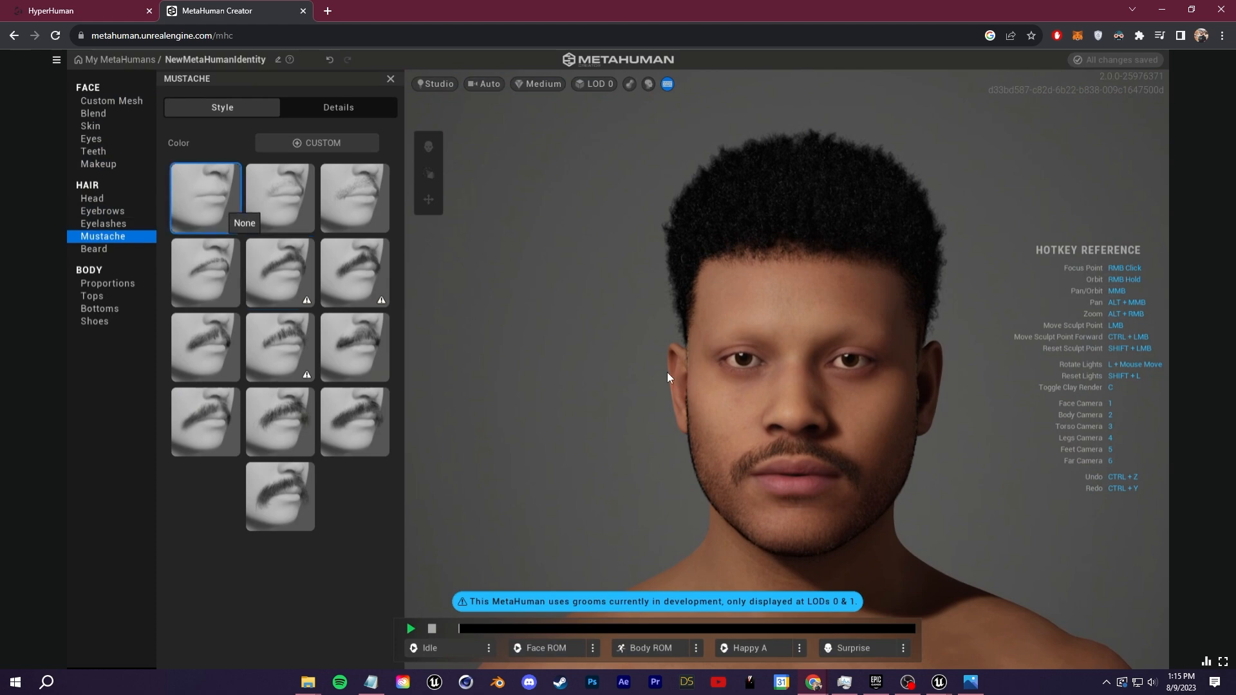
right_click_drag(613, 416, 840, 489)
right_click_drag(952, 461, 634, 461)
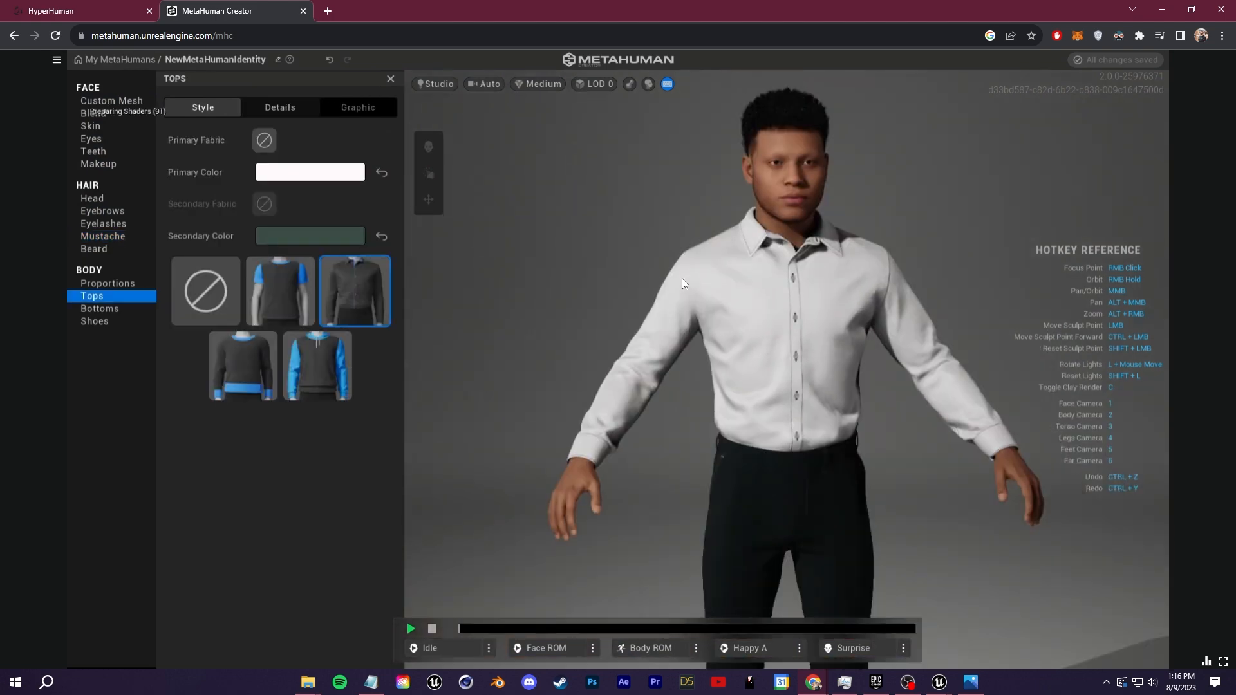
Rename the MetaHuman as WeekndFace
scroll(678, 228, "down", 5)
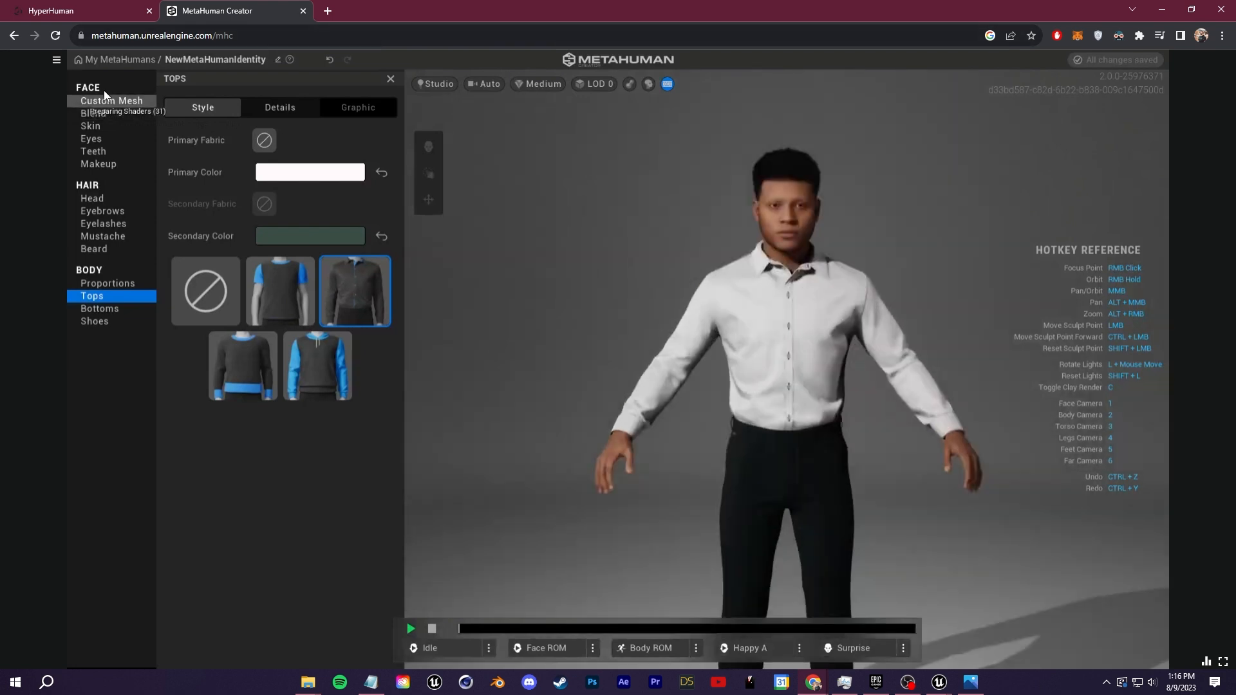
left_click(279, 59)
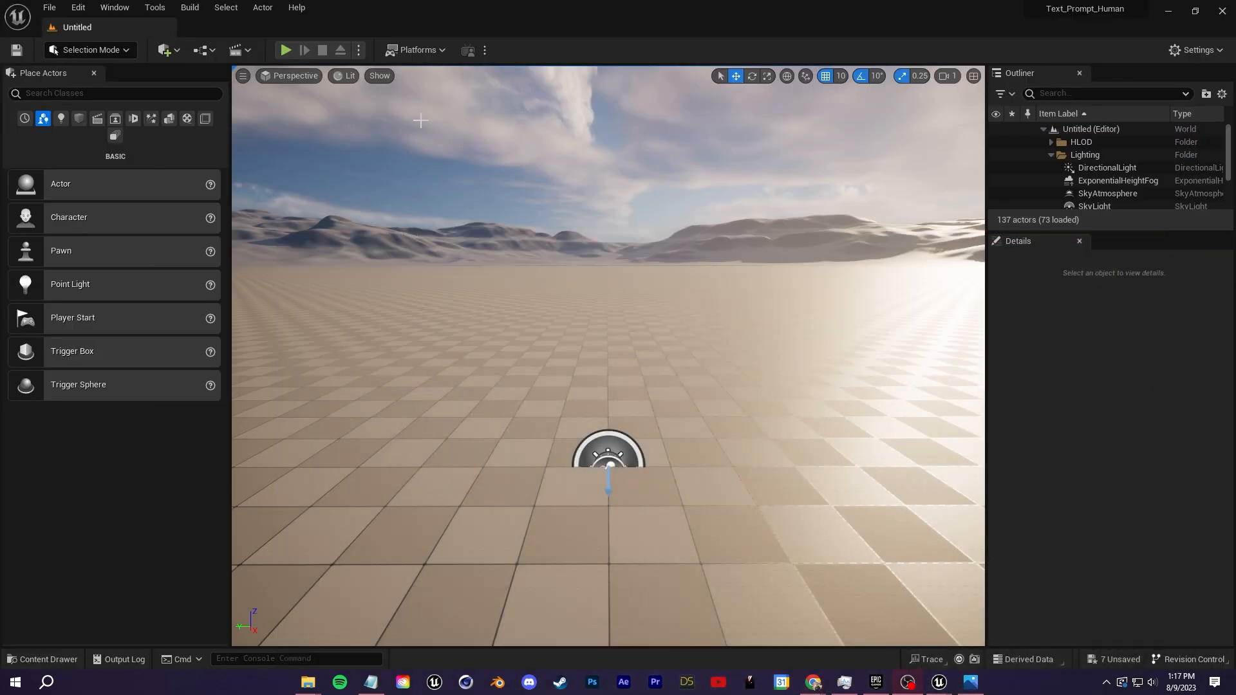
Switch to the Unreal Engine project, open Quixel Bridge to add content and list the My MetaHumans collection
left_click(40, 662)
right_click(652, 568)
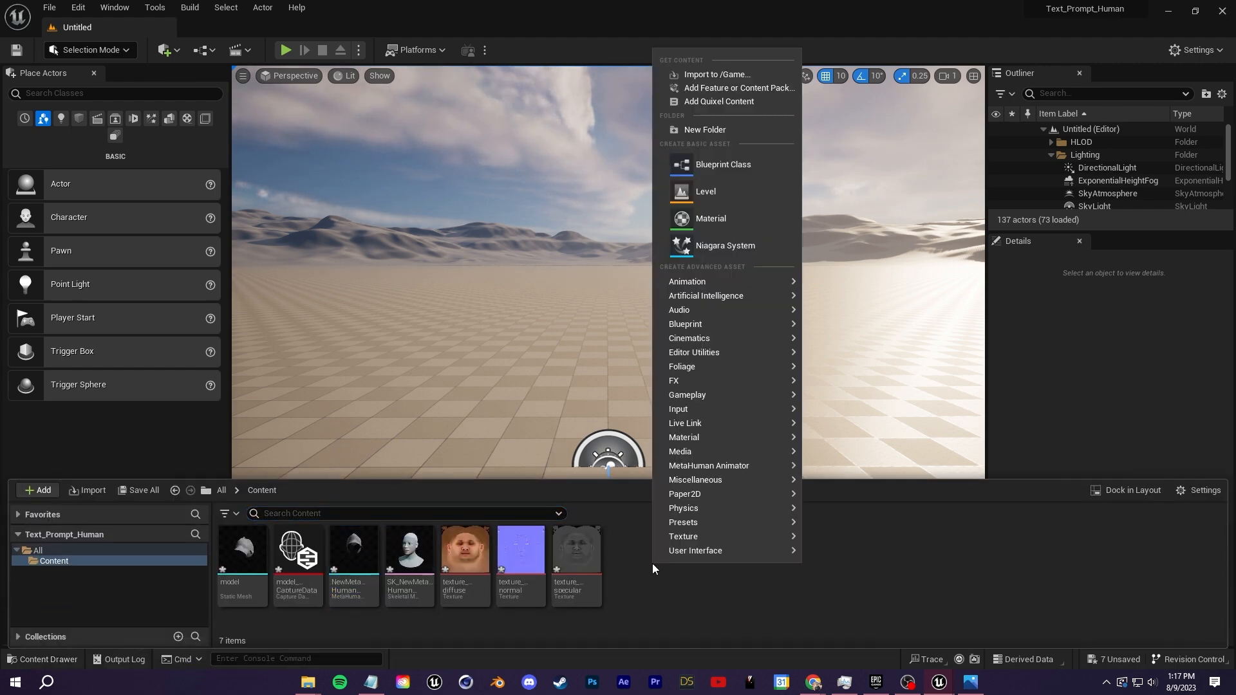
left_click(725, 103)
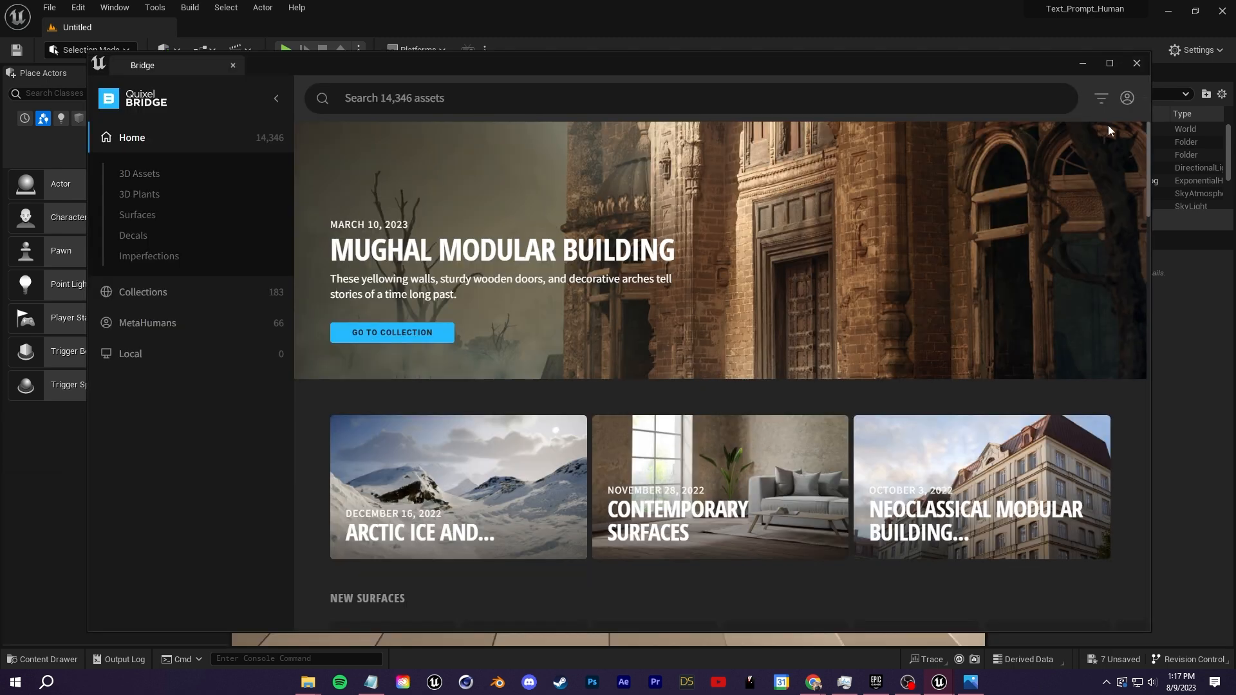
left_click(1127, 99)
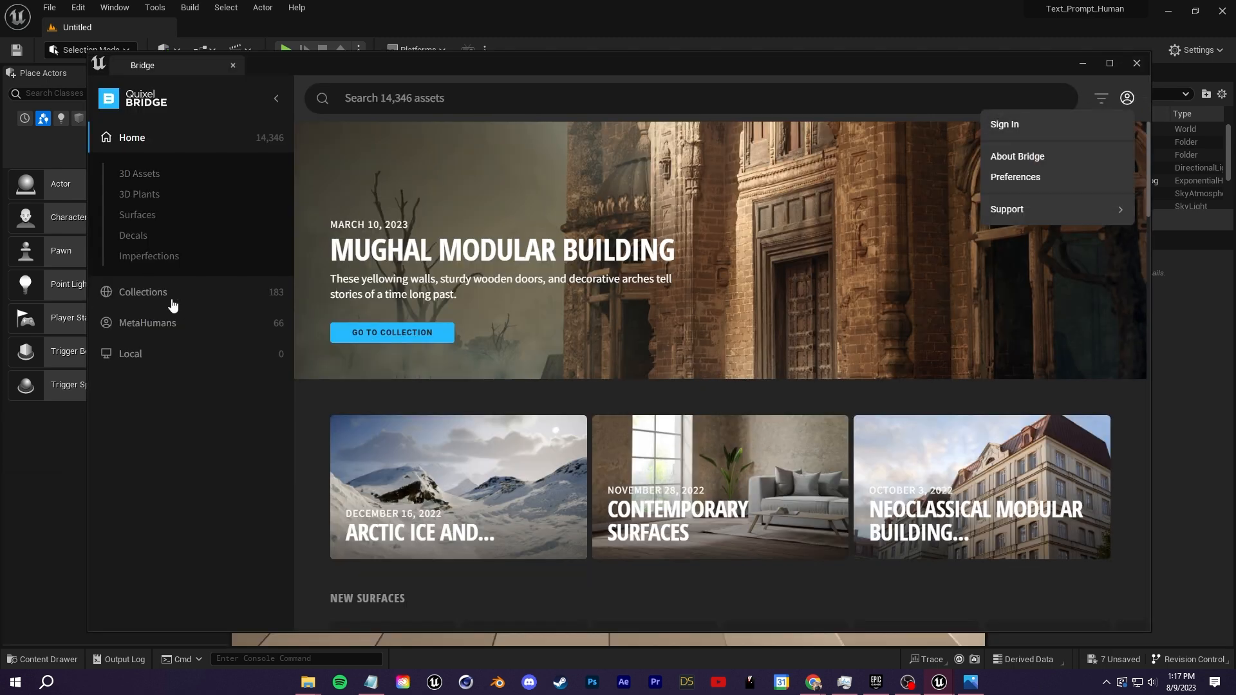
left_click(143, 322)
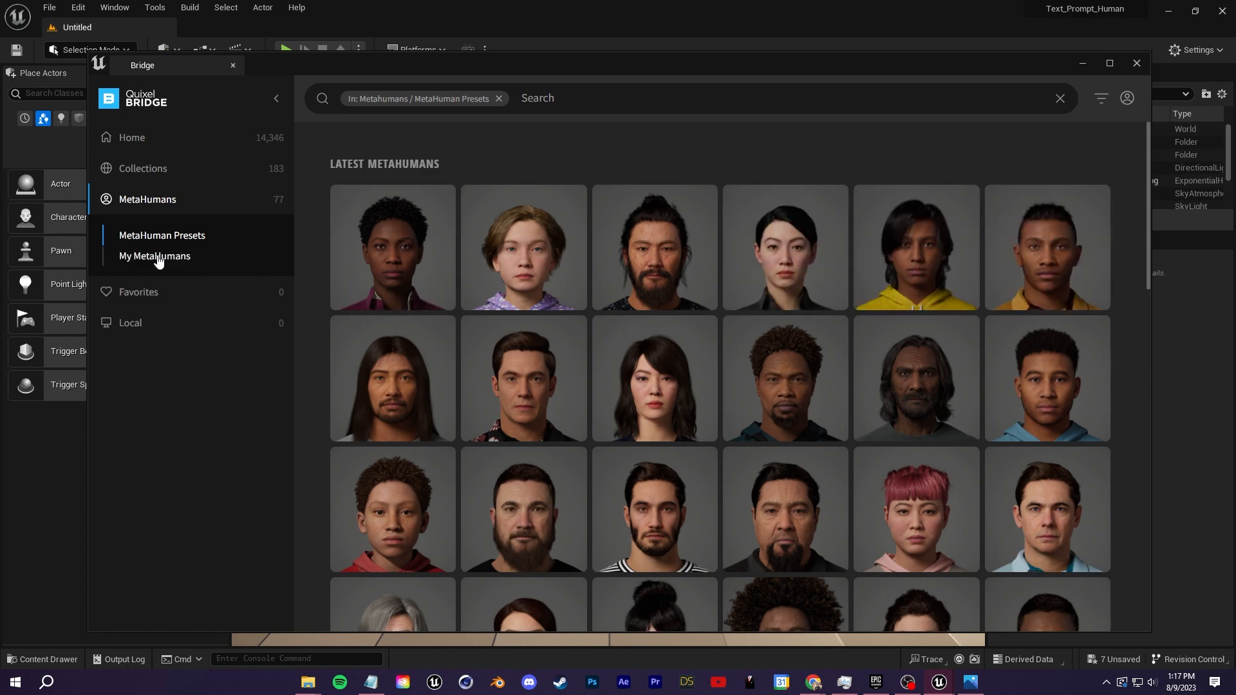
left_click(159, 260)
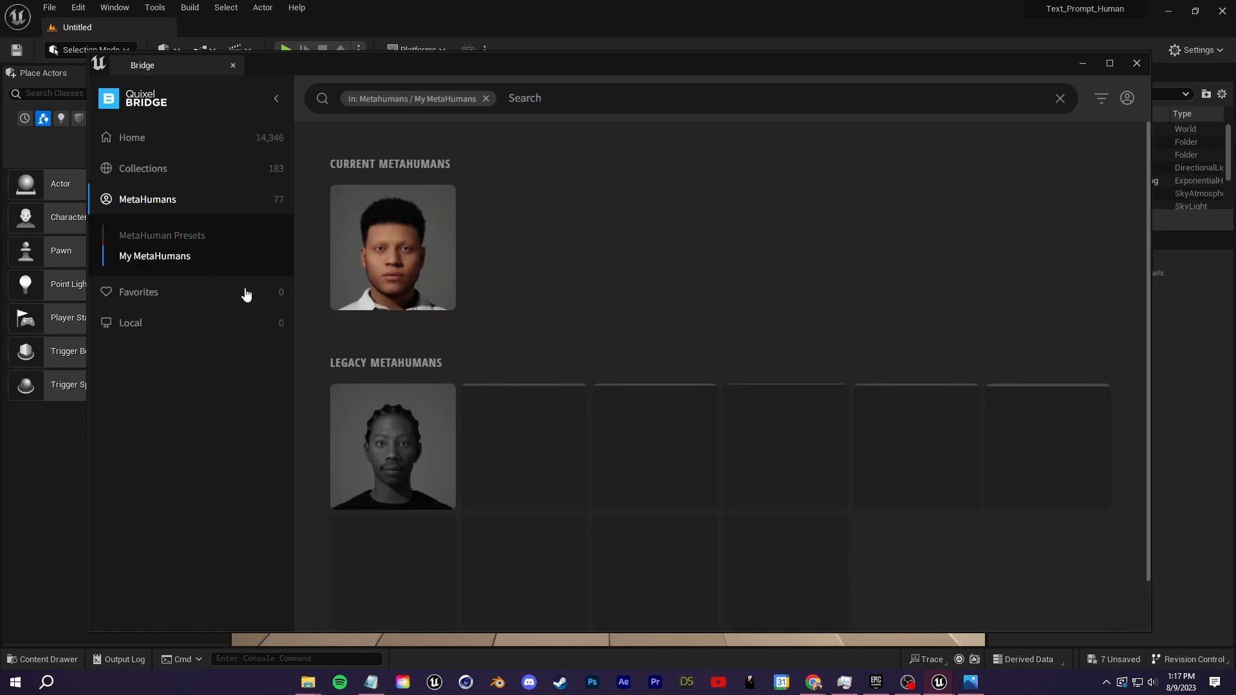
Download the WeekndFace MetaHuman at Medium Quality and add it to the project
mouse_move(428, 237)
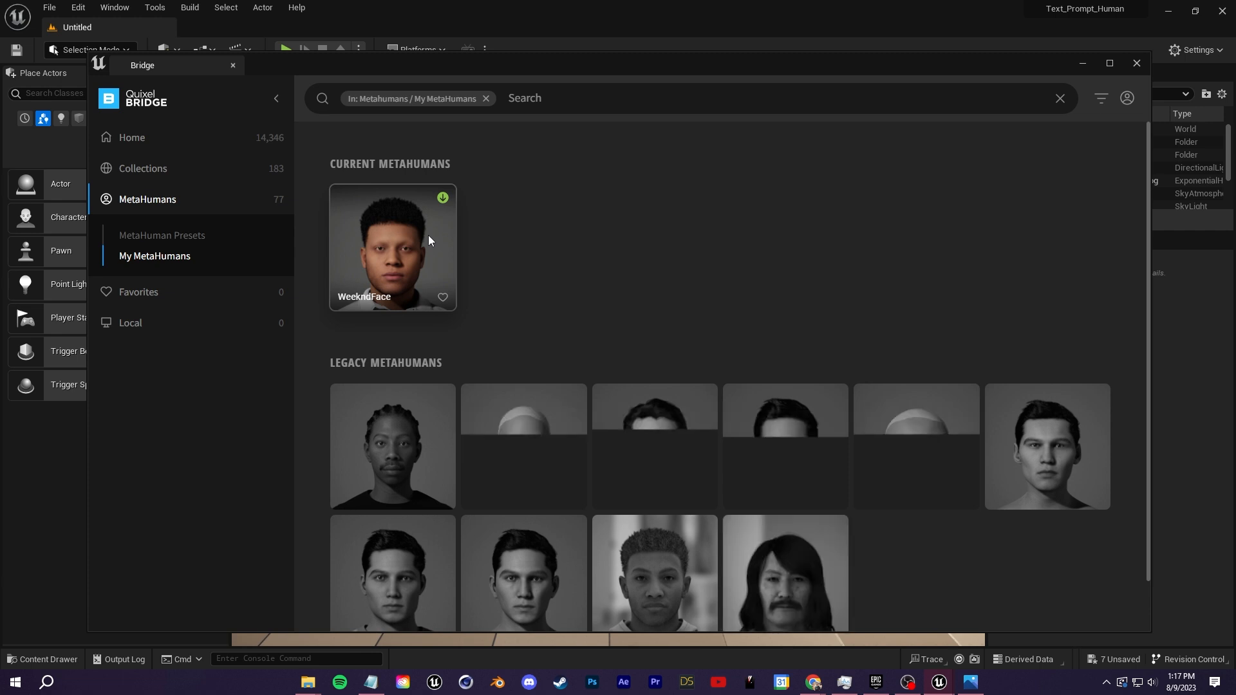
left_click(429, 239)
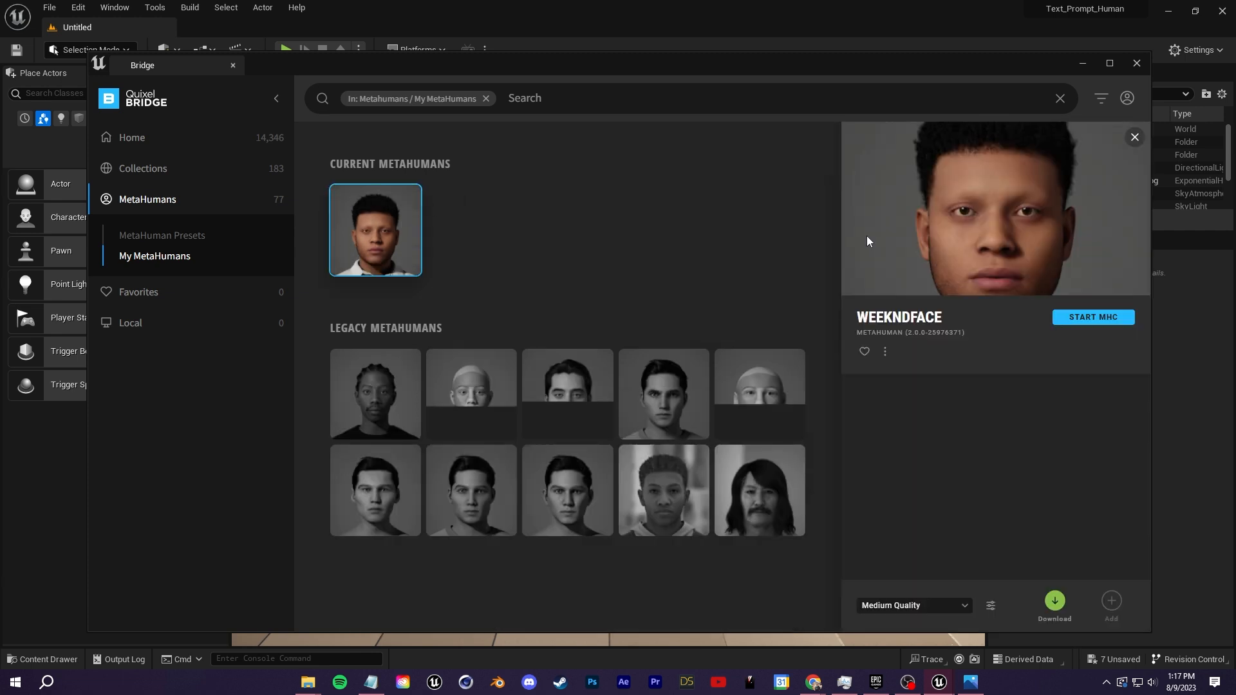
left_click(1055, 602)
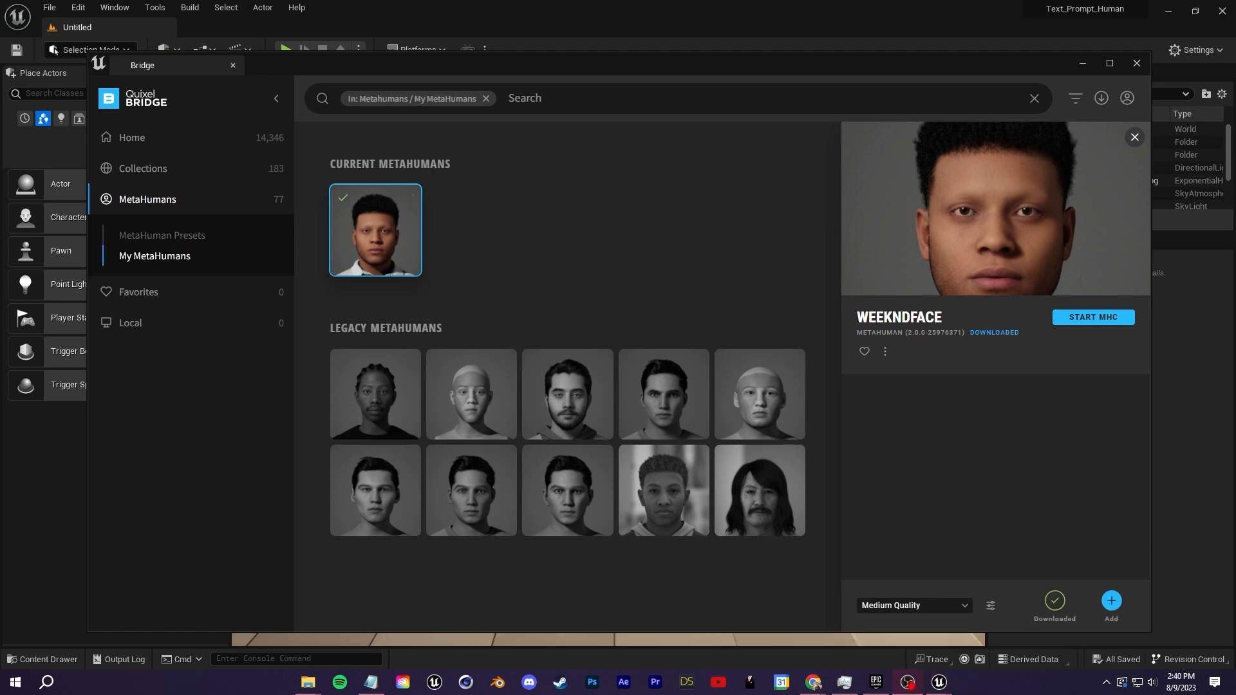
left_click(1112, 601)
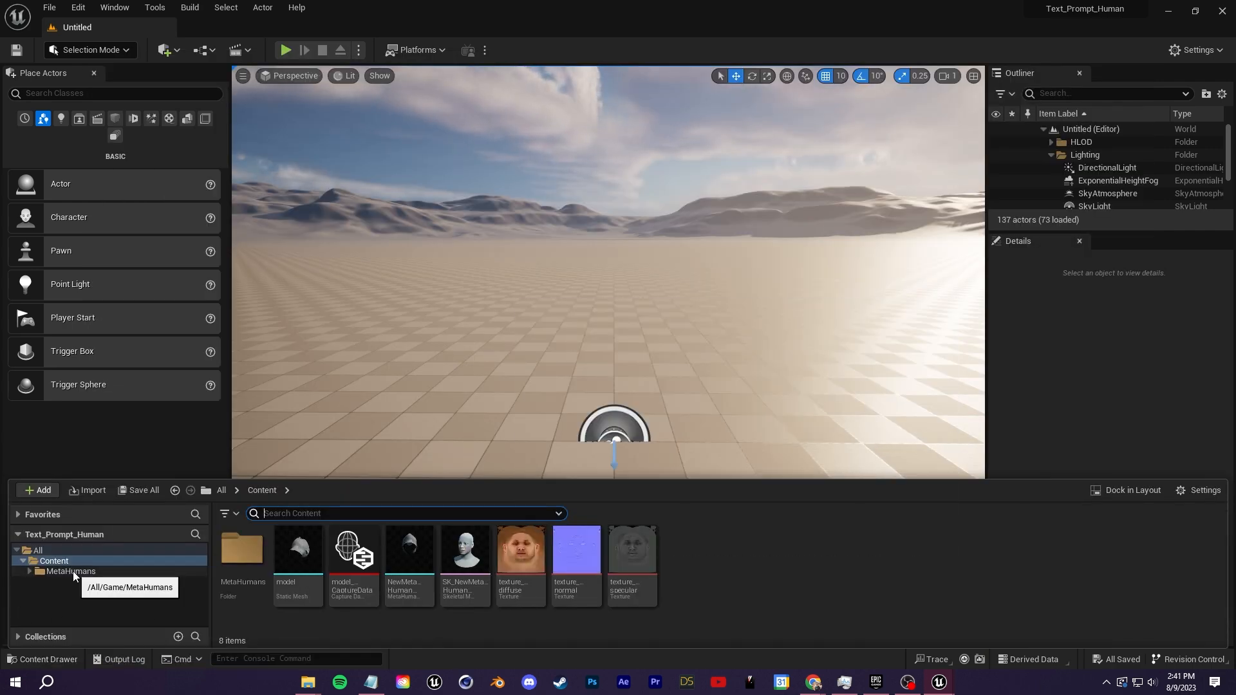
Open the imported WeekndFace folder under MetaHumans, look inside its Body folder and return to WeekndFace
left_click(70, 571)
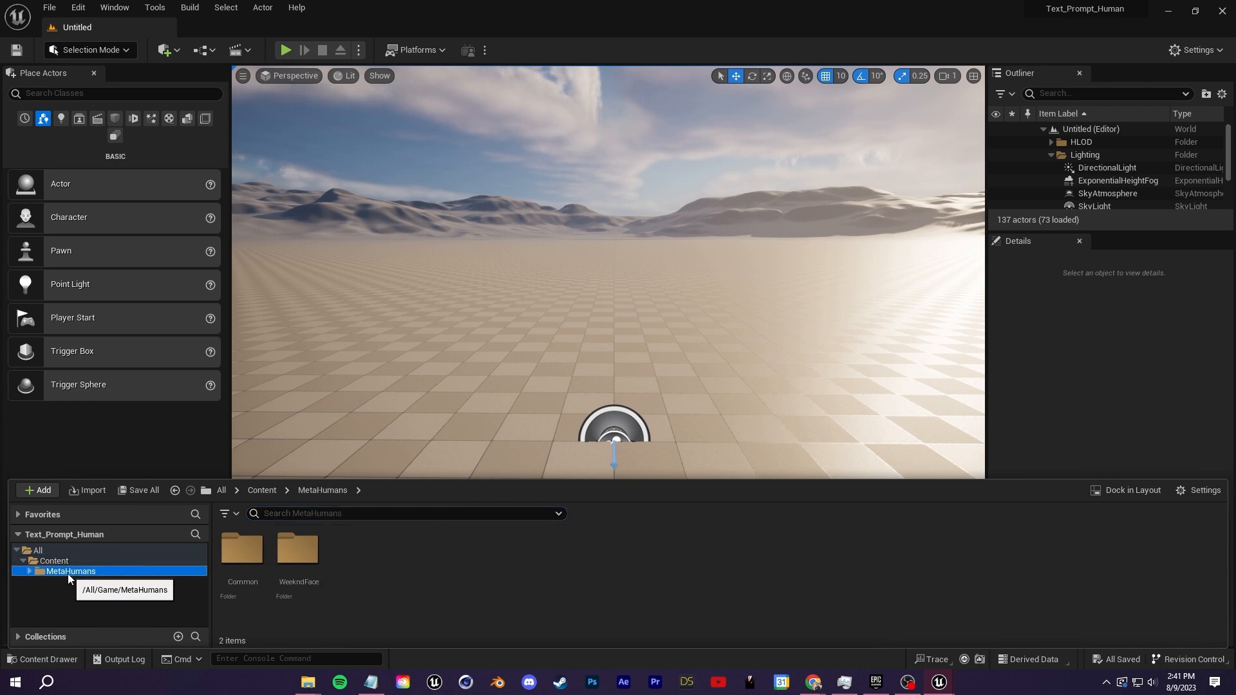
double_click(316, 561)
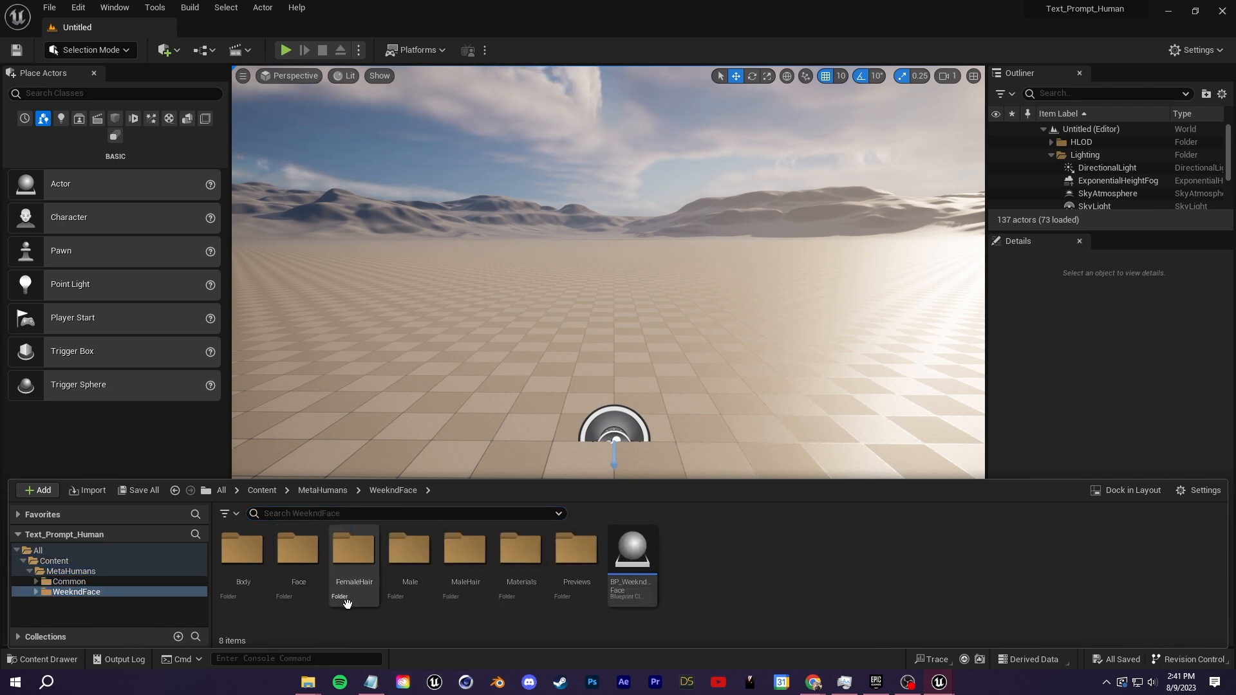
left_click(231, 566)
double_click(231, 566)
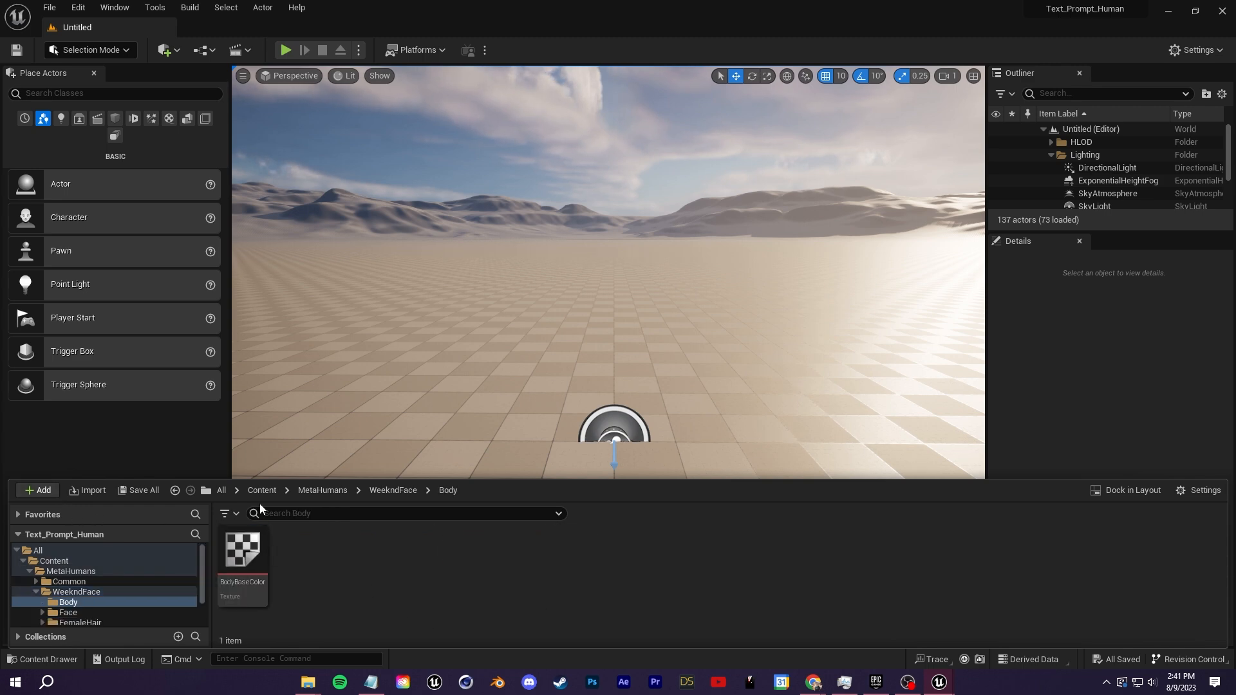
left_click(72, 591)
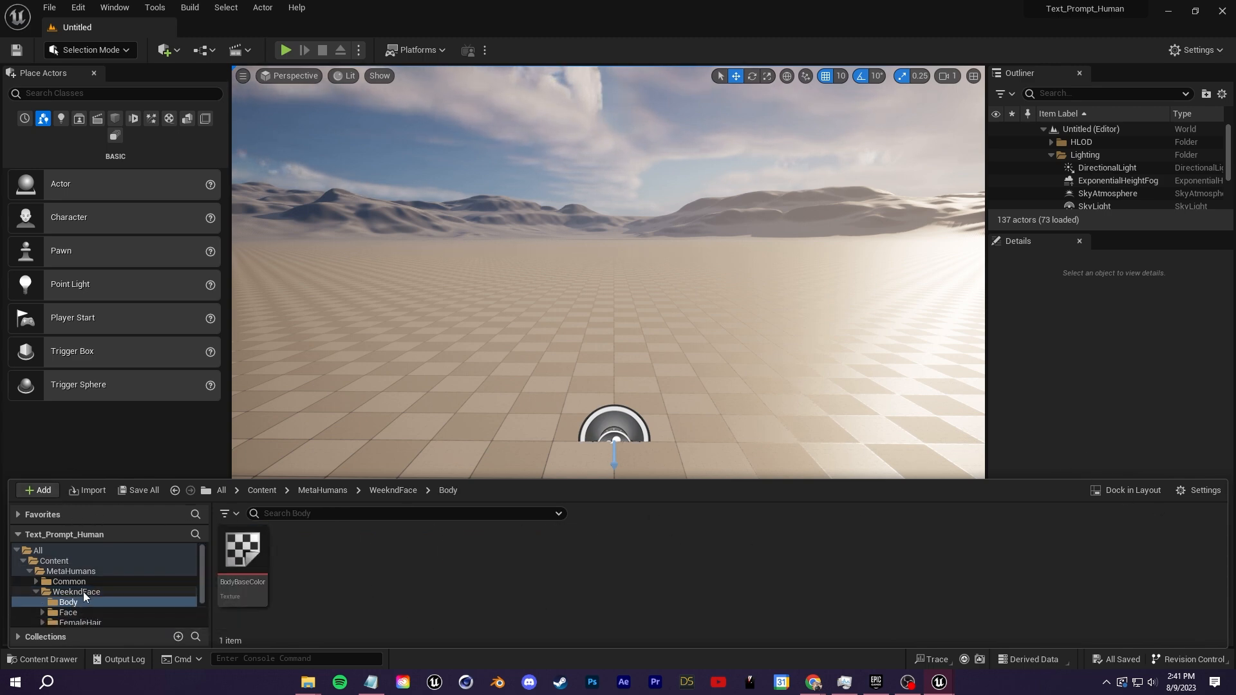
Place the BP_WeekndFace blueprint in the level and view the character from the front
left_click_drag(636, 554, 634, 485)
key("a")
right_click_drag(633, 484, 789, 492)
key("w")
key("s")
left_click(587, 348)
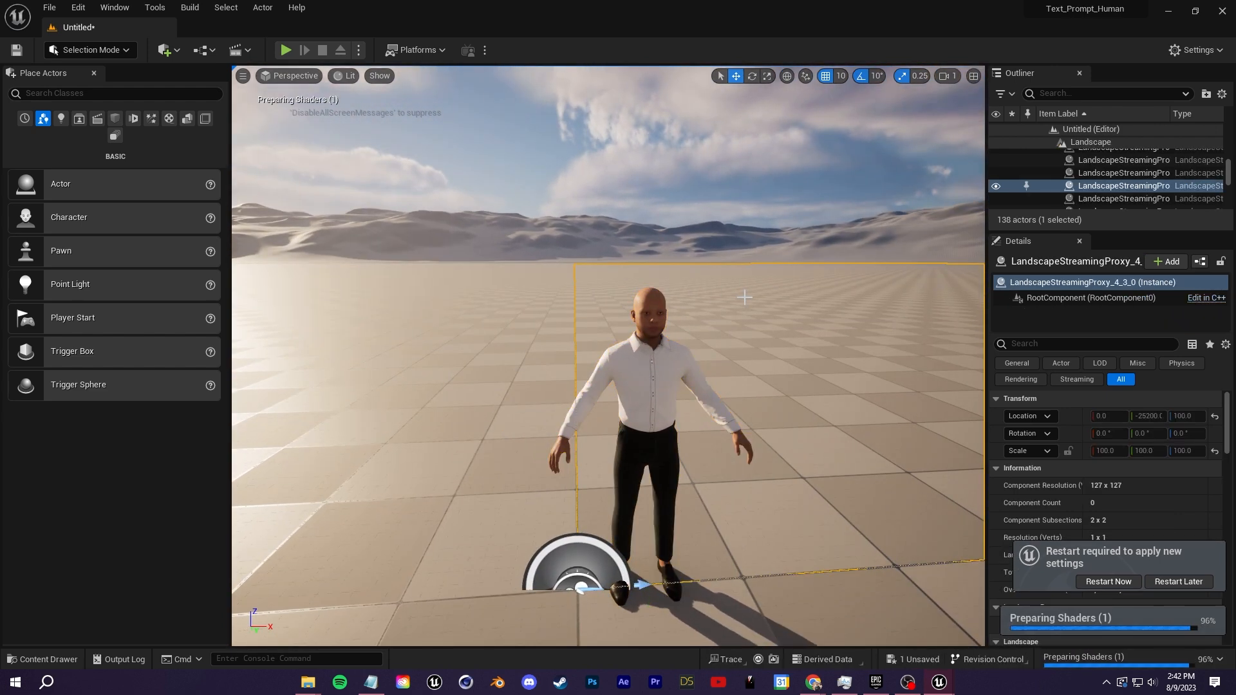
Select the Face component of BP_WeekndFace and examine its mesh and material elements
right_click_drag(588, 347, 585, 355)
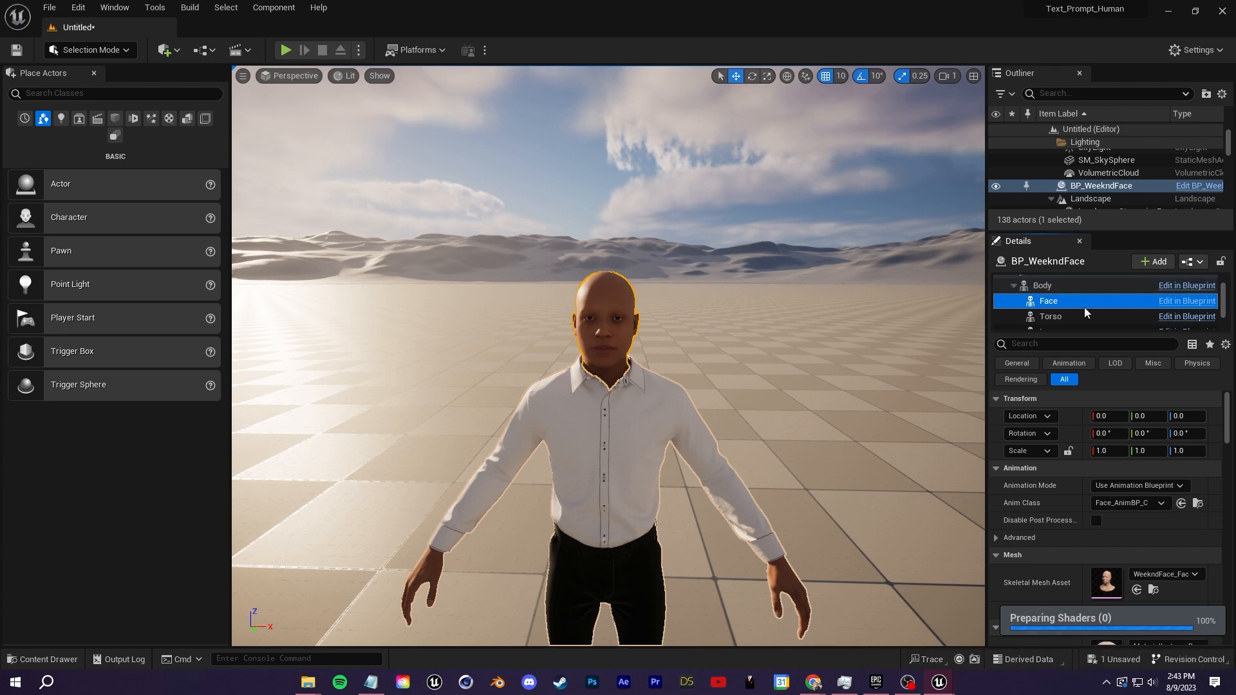
scroll(1084, 298, "up", 2)
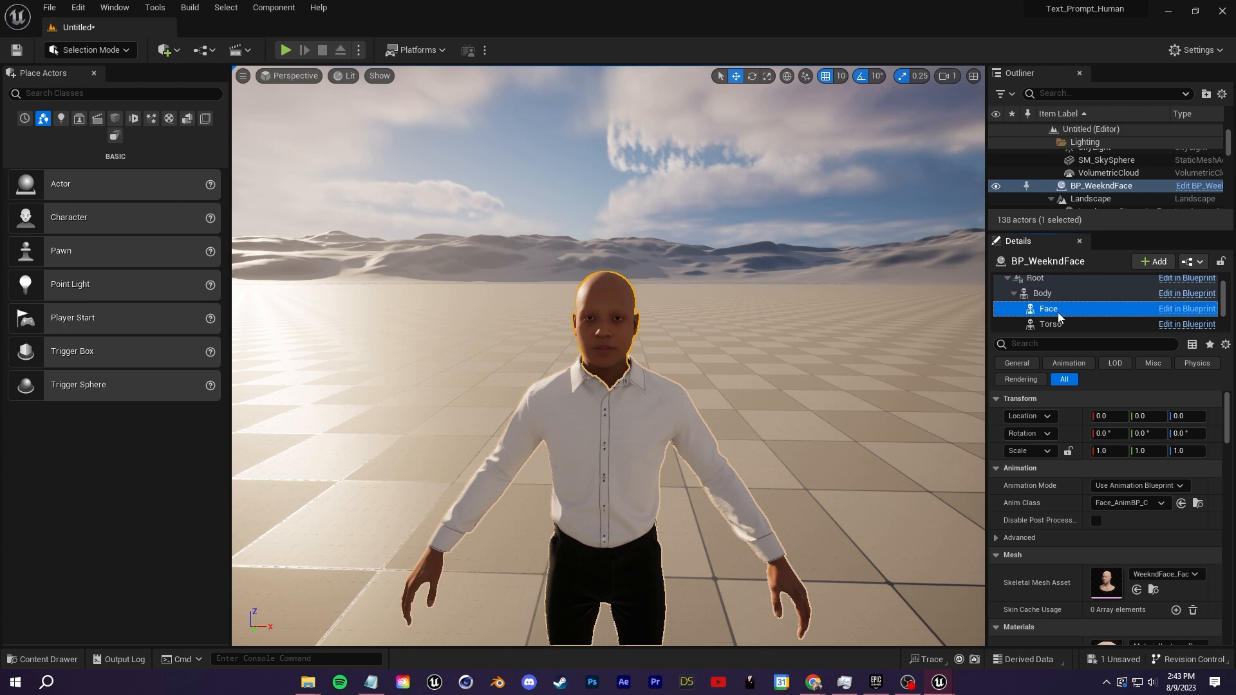
scroll(1030, 596, "down", 2)
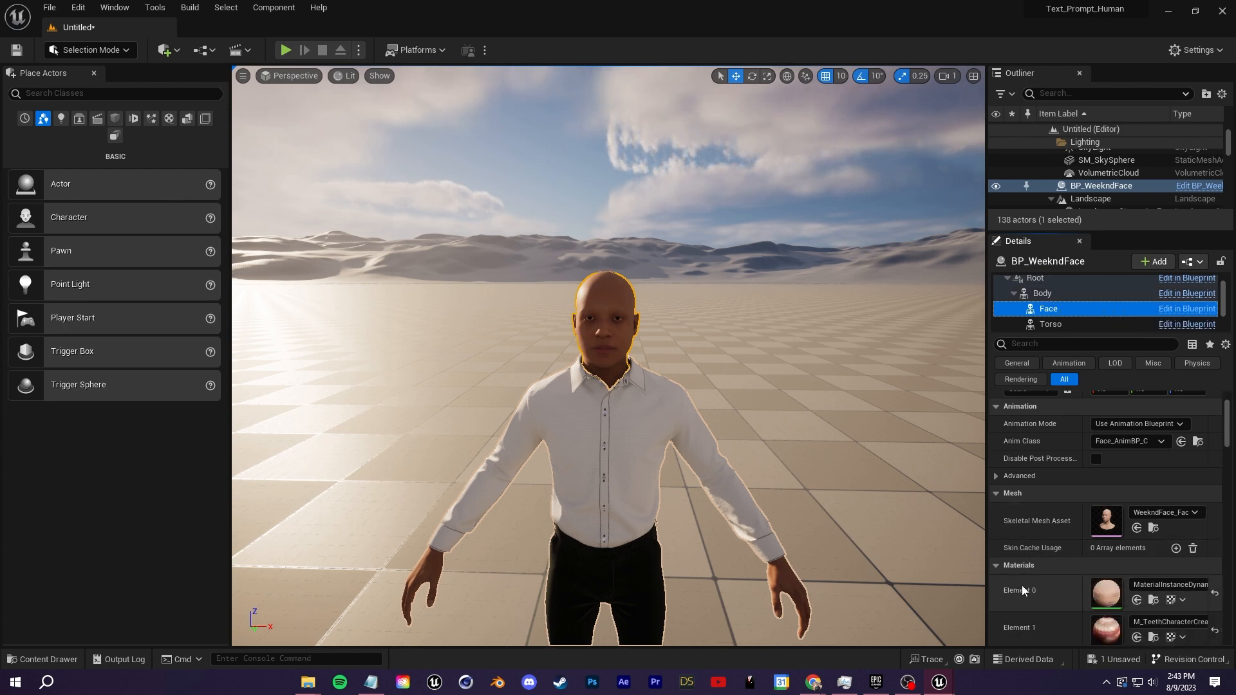
scroll(1044, 529, "down", 2)
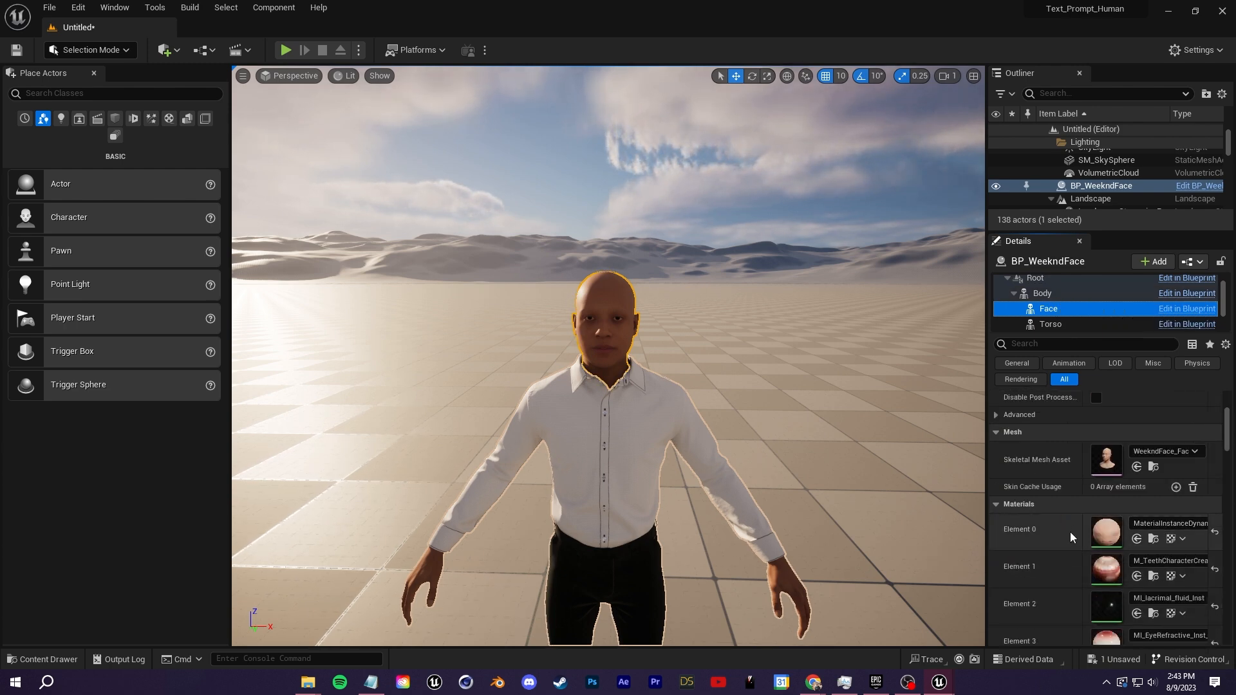
scroll(1058, 537, "down", 1)
Open the first head material instance in WeekndFace/Face/Materials/Baked and turn its preview to show the face
left_click(42, 660)
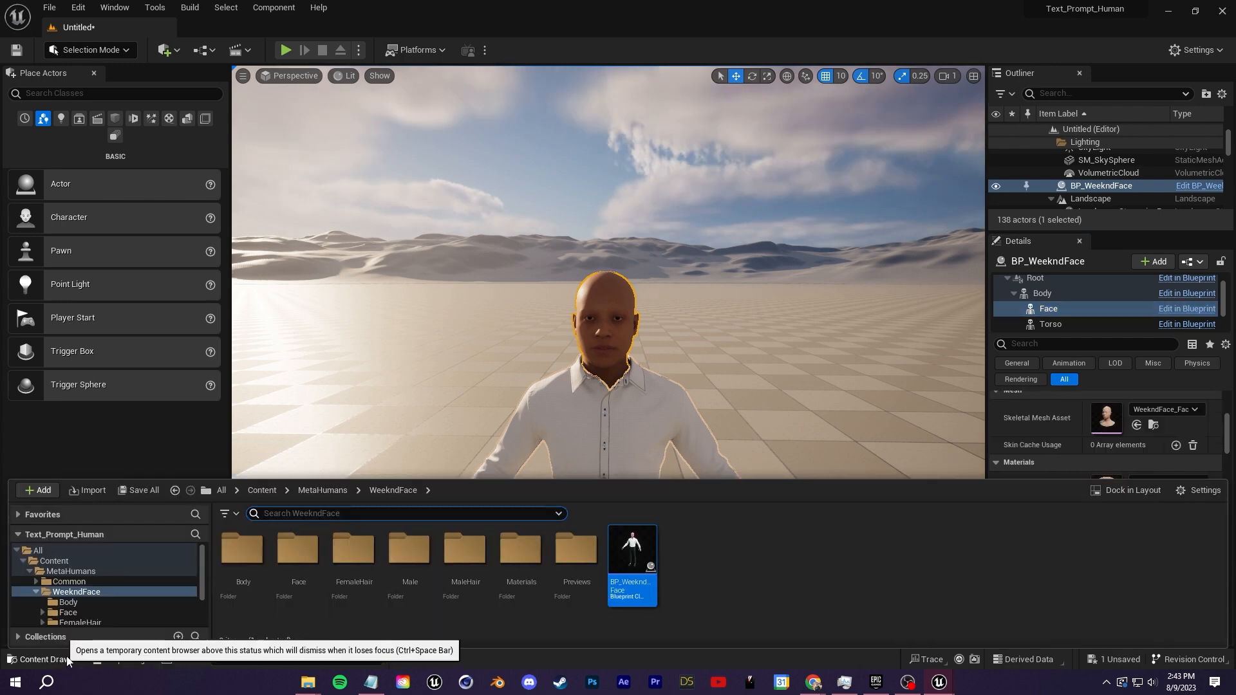
double_click(293, 562)
scroll(416, 605, "down", 1)
scroll(416, 605, "up", 1)
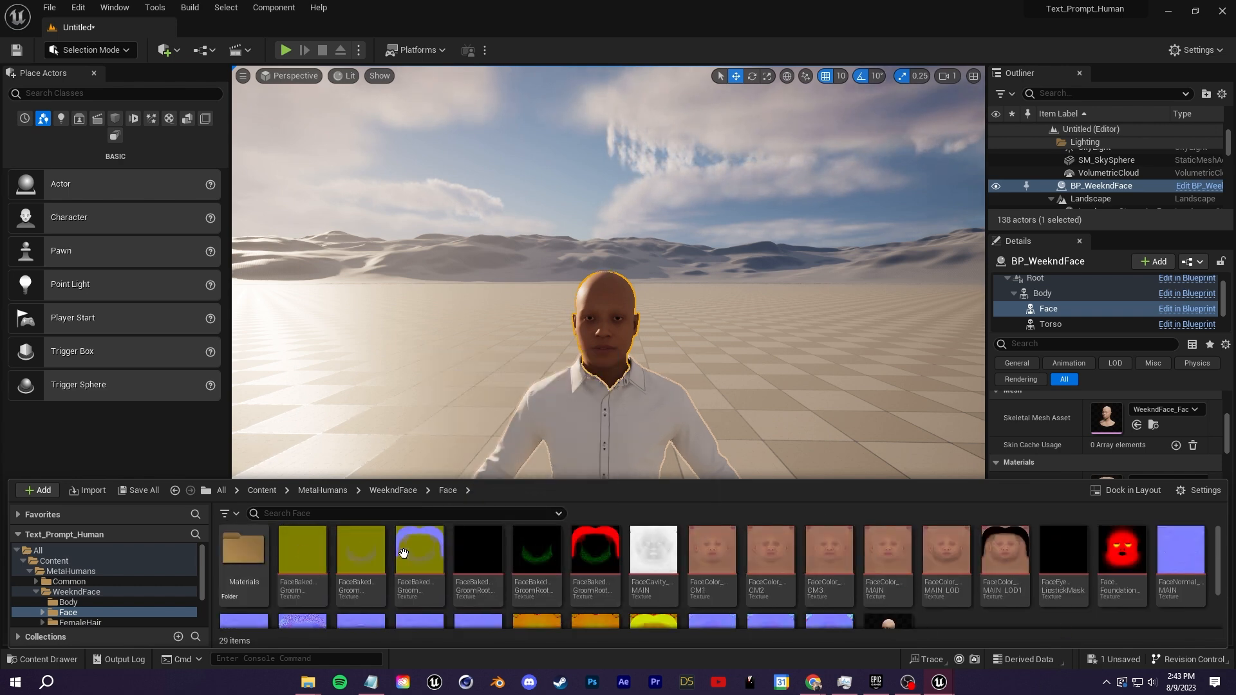
double_click(244, 552)
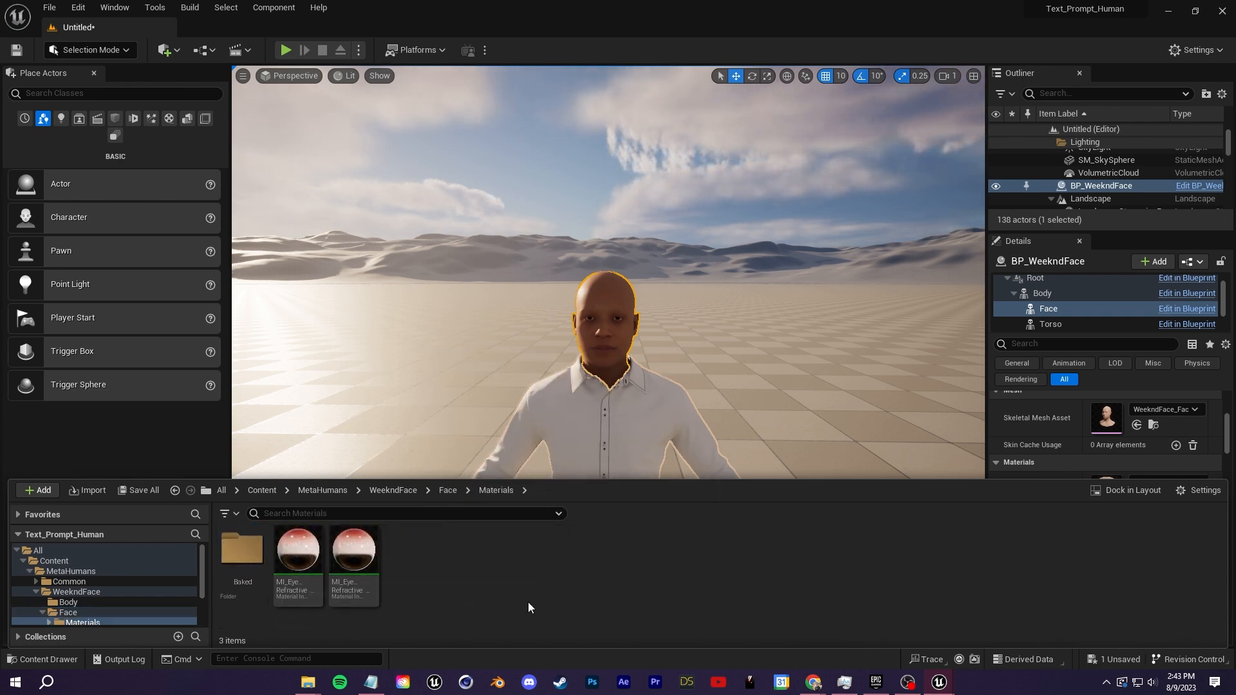
double_click(252, 554)
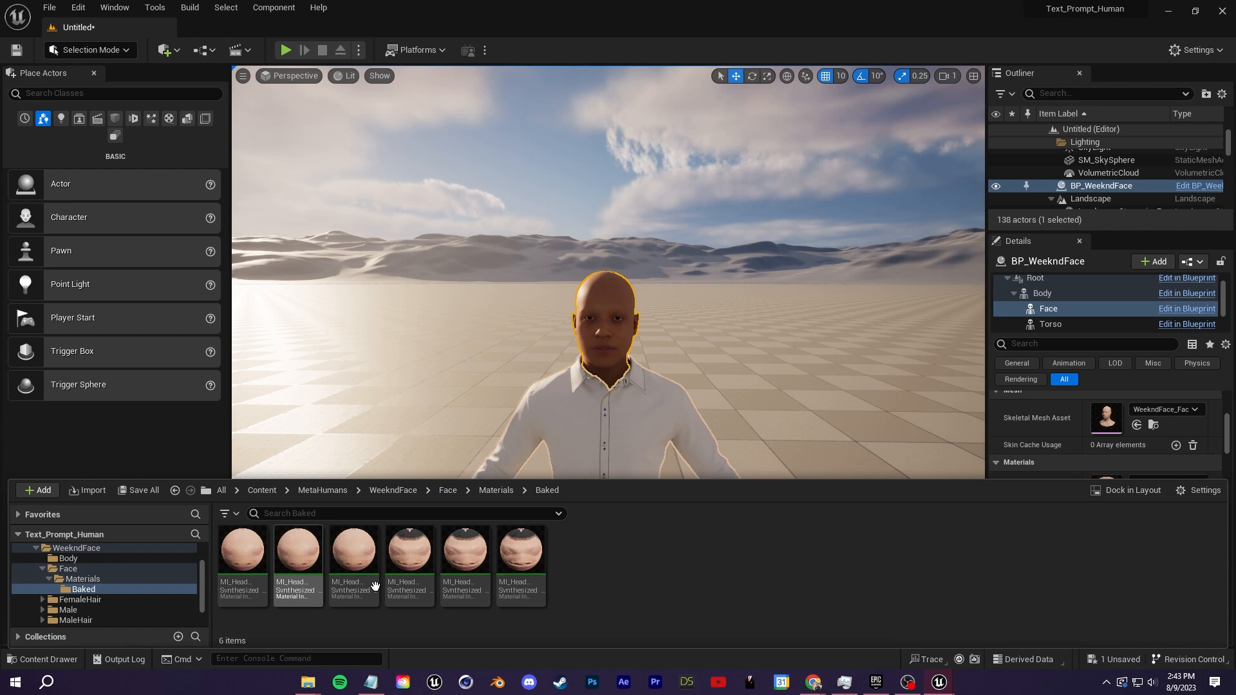
double_click(251, 557)
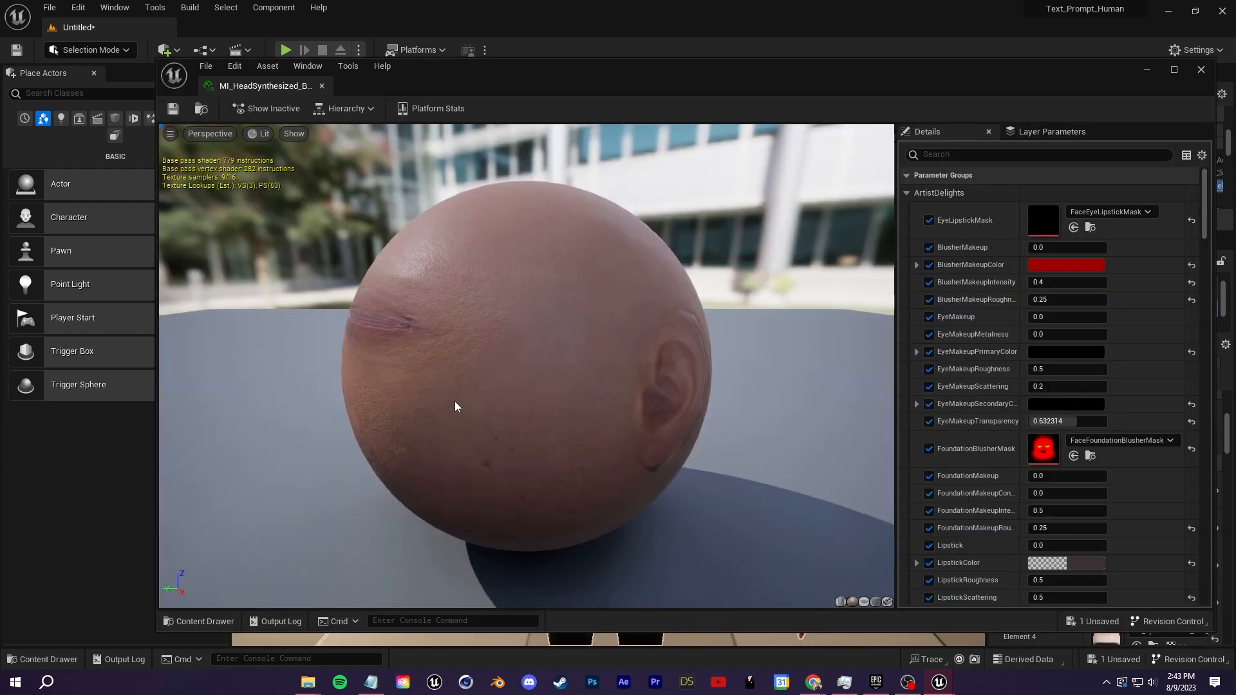
scroll(426, 396, "up", 8)
scroll(417, 385, "down", 10)
left_click_drag(416, 386, 547, 382)
left_click_drag(548, 381, 573, 377)
Locate the Color_MAIN texture under BaseColor in the project files and select texture_diffuse in the Content folder
left_click(1206, 204)
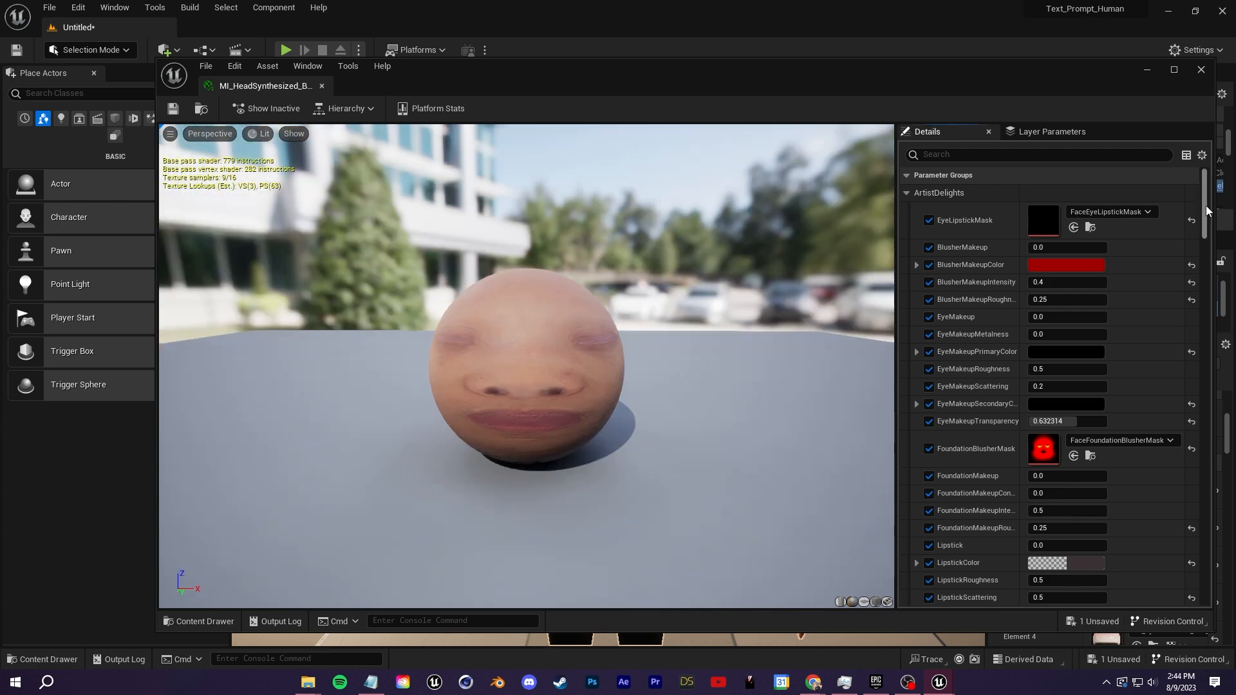
left_click_drag(1207, 211, 1207, 295)
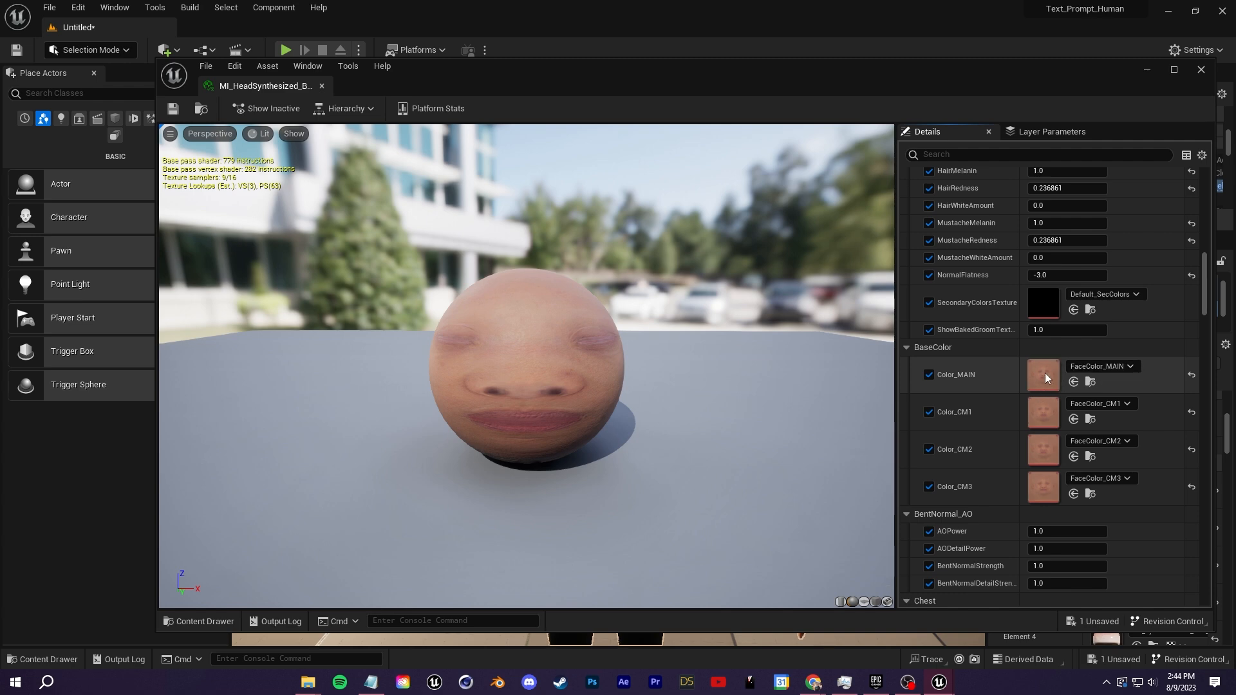
left_click(1090, 382)
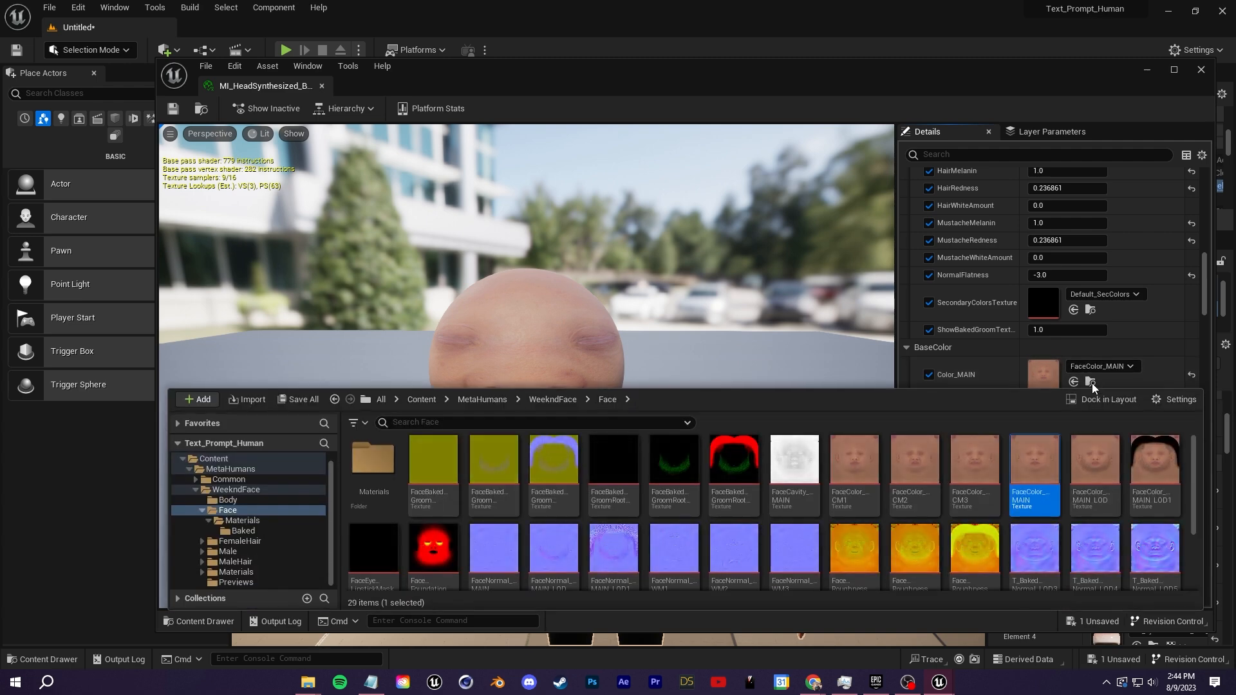
left_click(230, 461)
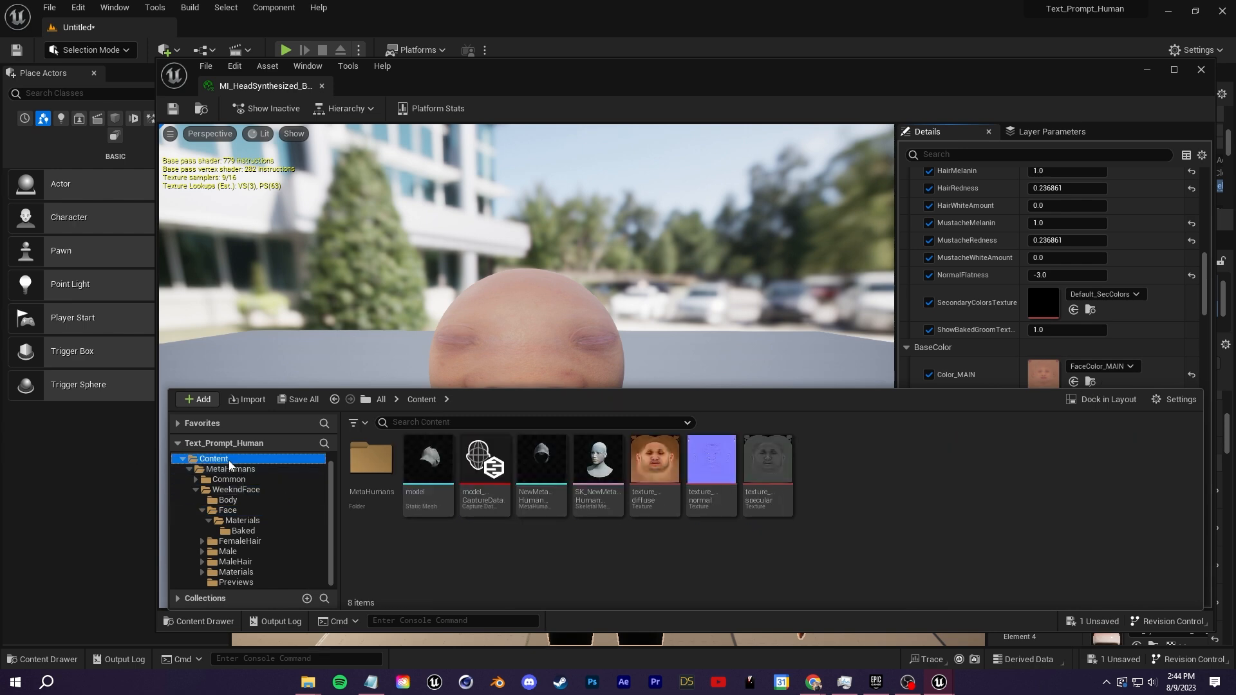
left_click(646, 469)
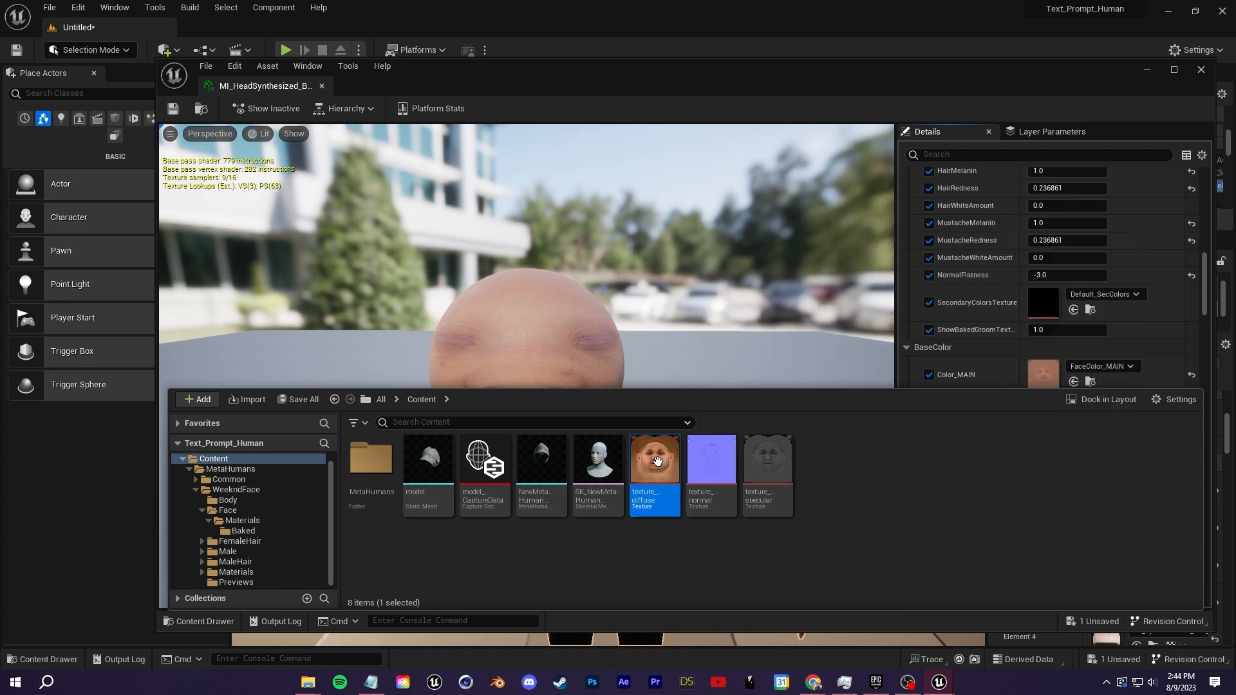
Assign the imported texture_diffuse texture to the Color_MAIN parameter of the head material
left_click(1125, 367)
left_click(1126, 367)
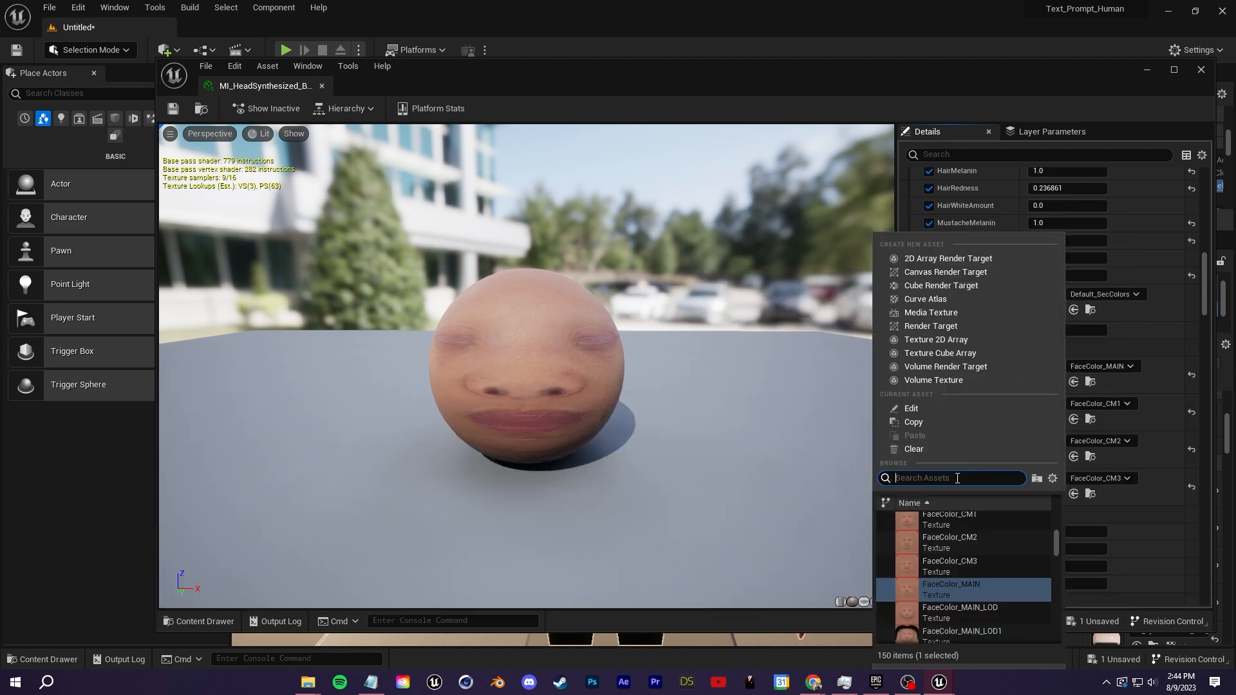
type("texture")
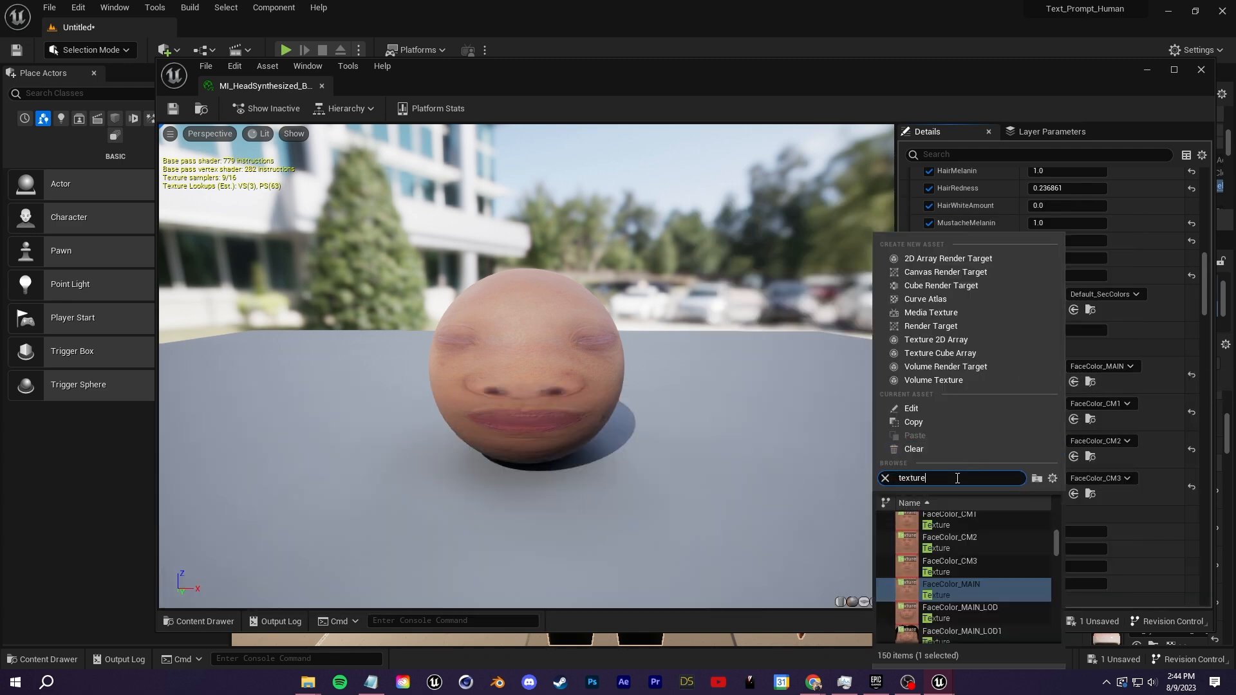
type(" di")
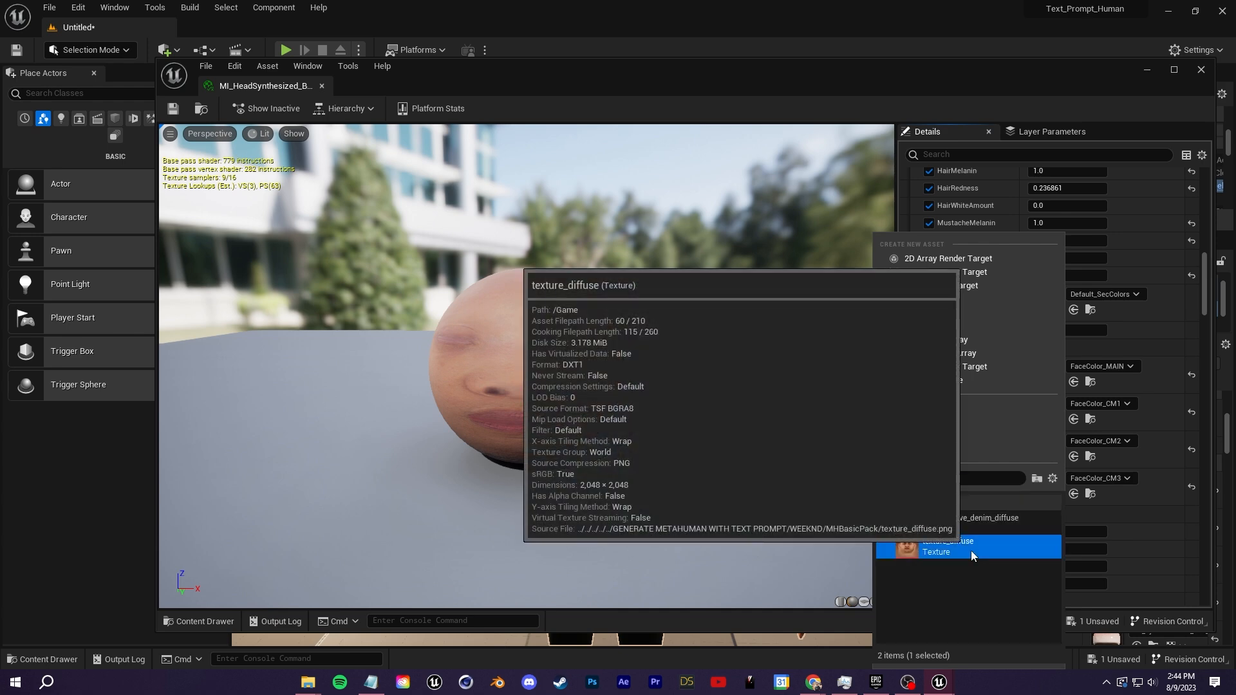
left_click(971, 551)
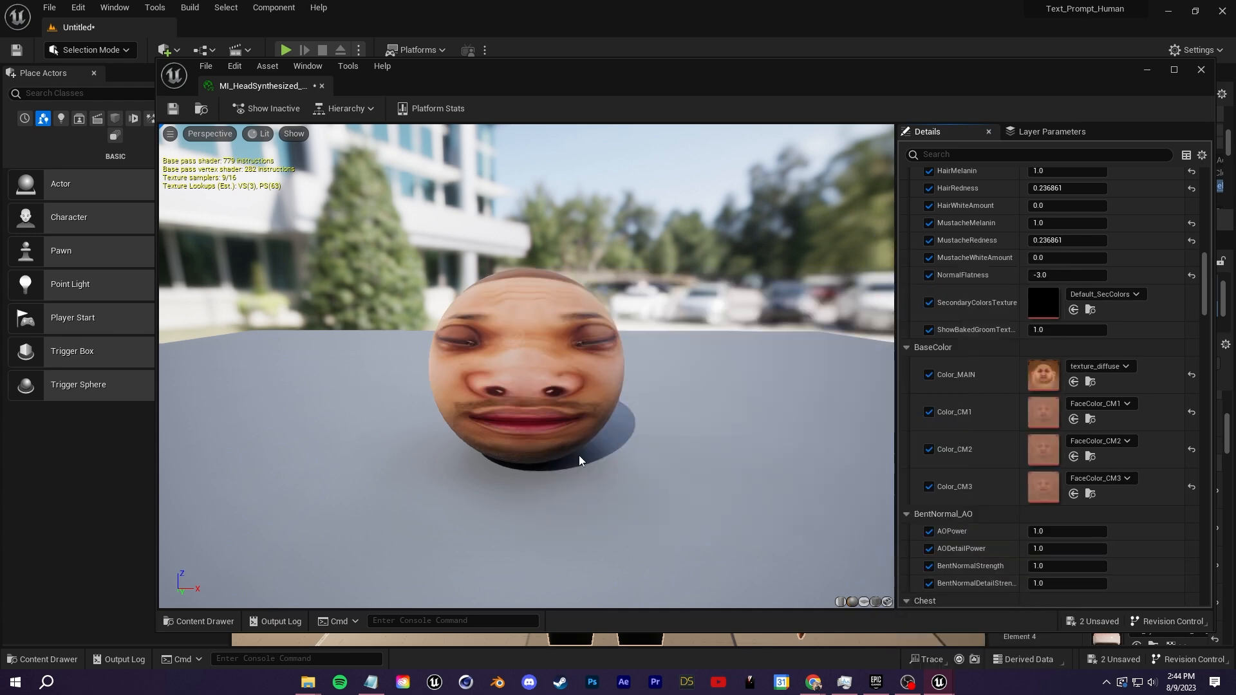
Check the normal map's name in the MHBasicPack folder and assign texture_normal to the Normal_MAIN parameter
key("alt+Tab")
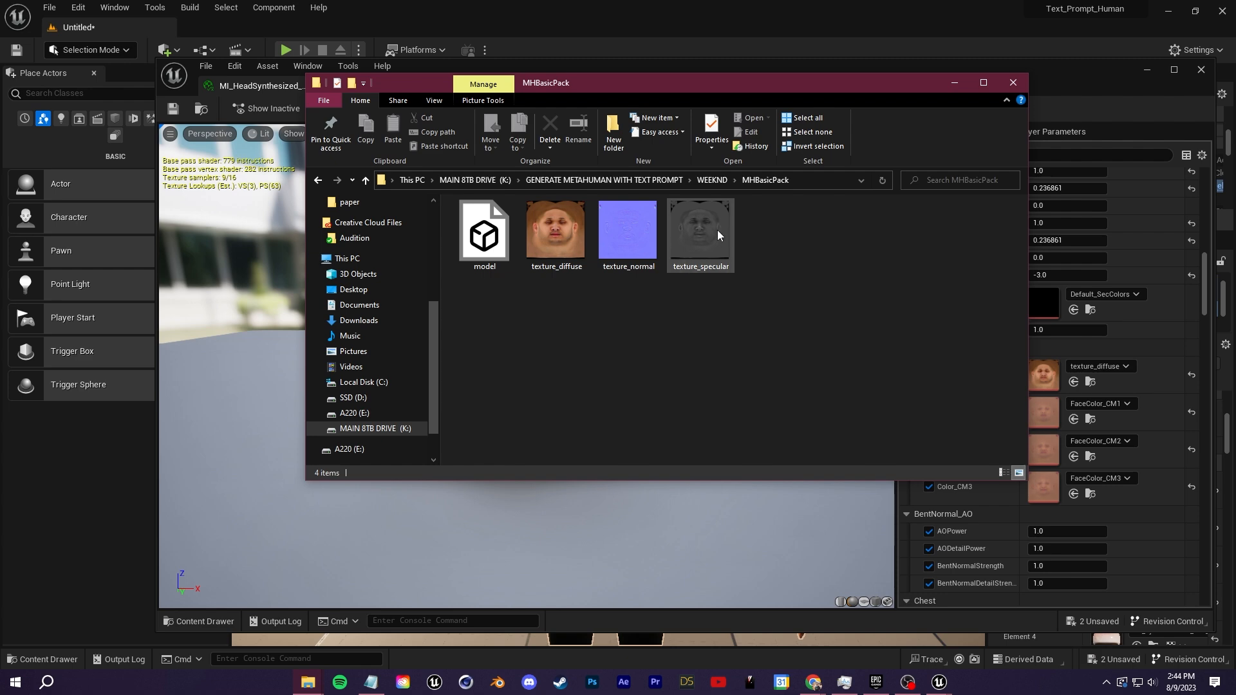
left_click(955, 82)
left_click_drag(1204, 310, 1222, 501)
scroll(1010, 374, "down", 3)
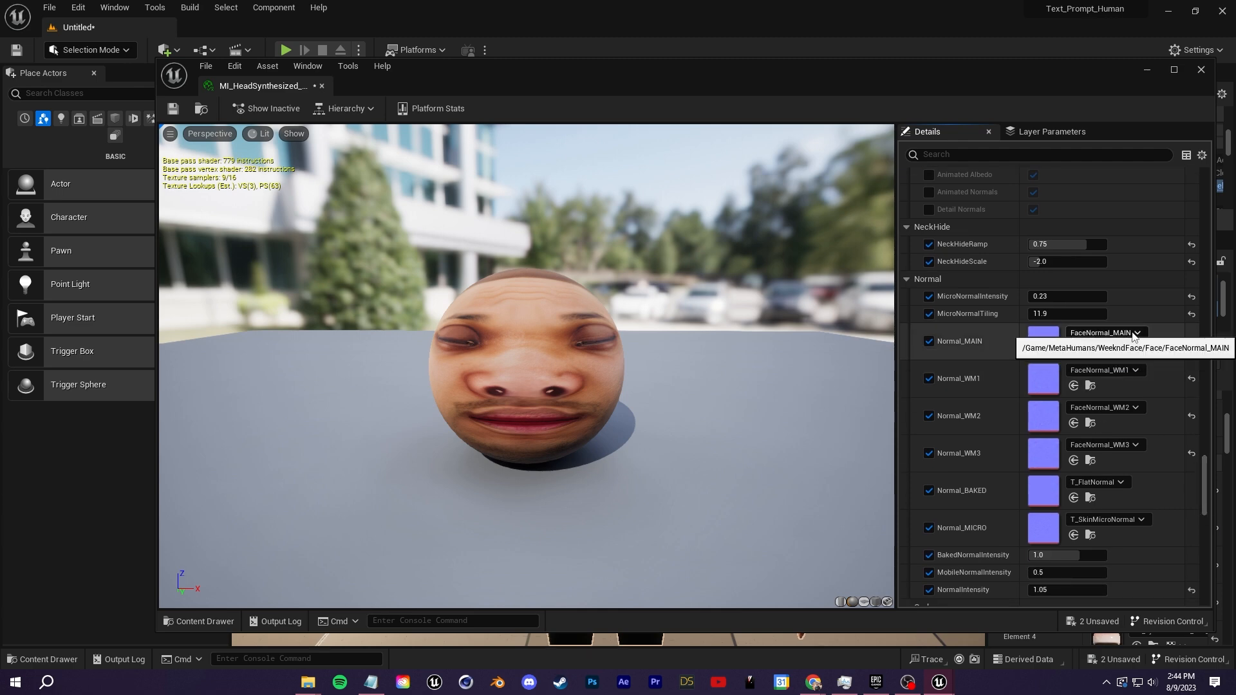
left_click(1134, 333)
key("alt+Tab")
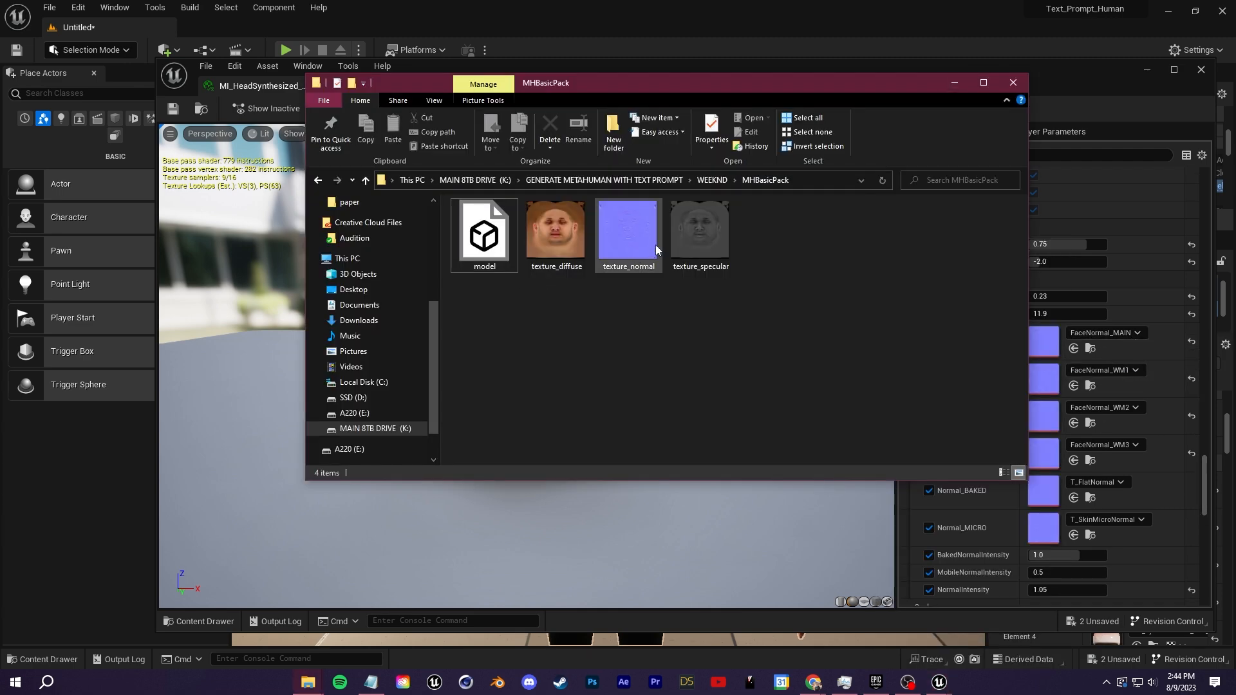
left_click(955, 83)
left_click(1105, 333)
type("texture_norm")
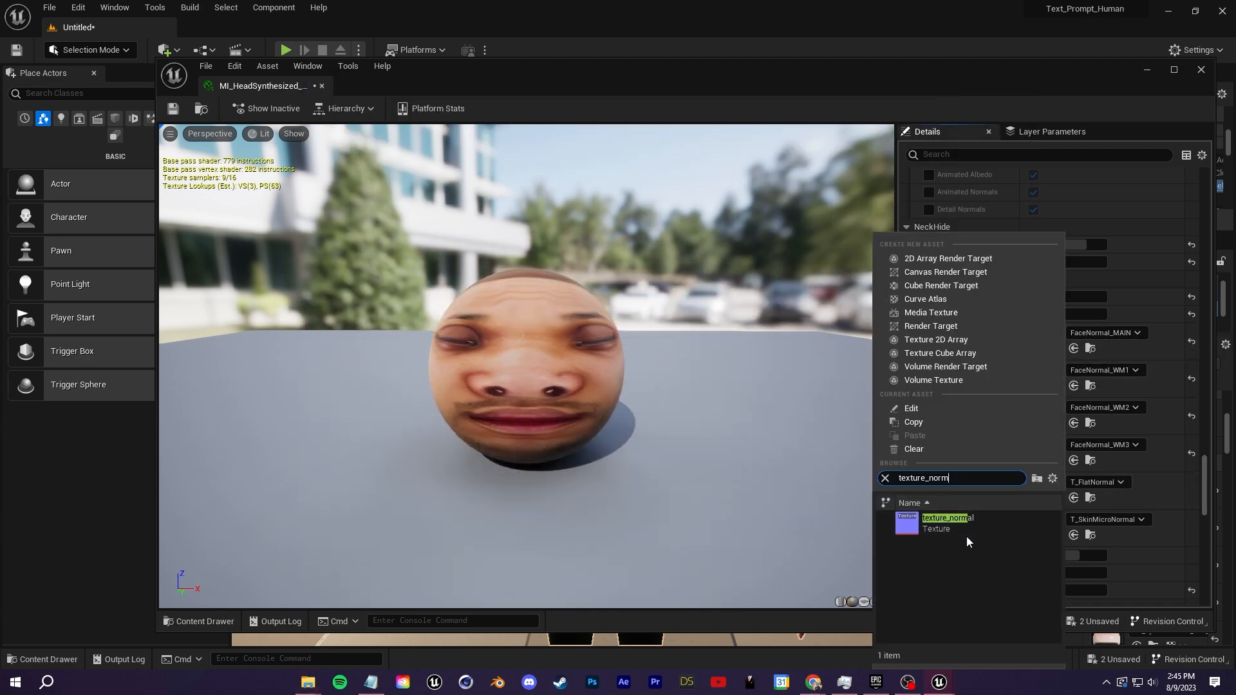
left_click(977, 526)
left_click(977, 525)
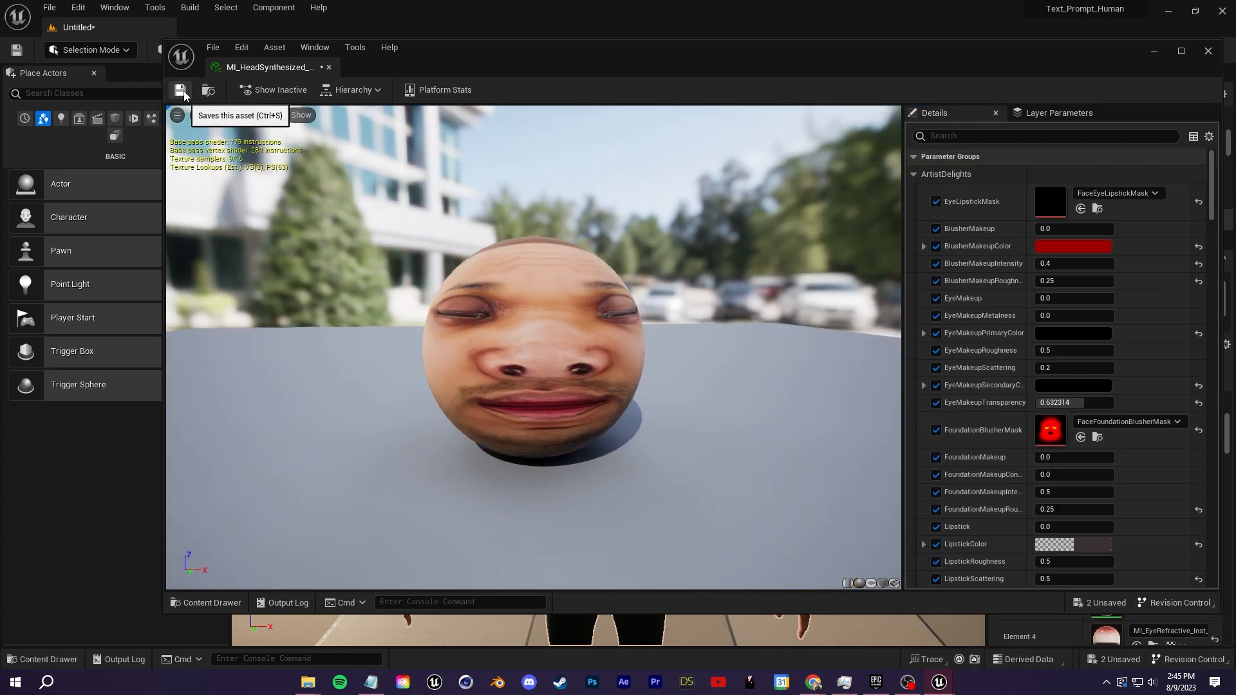
Save and close the head material instance and inspect the character's face up close in the level
left_click(181, 91)
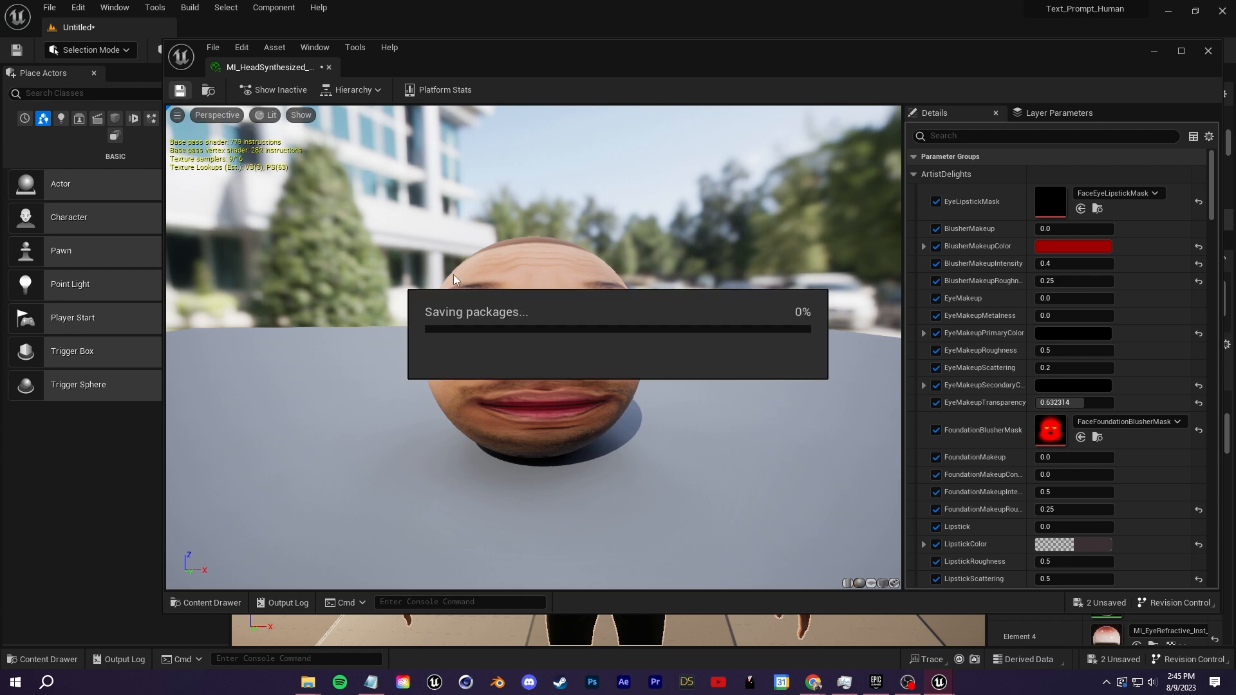
left_click(1207, 52)
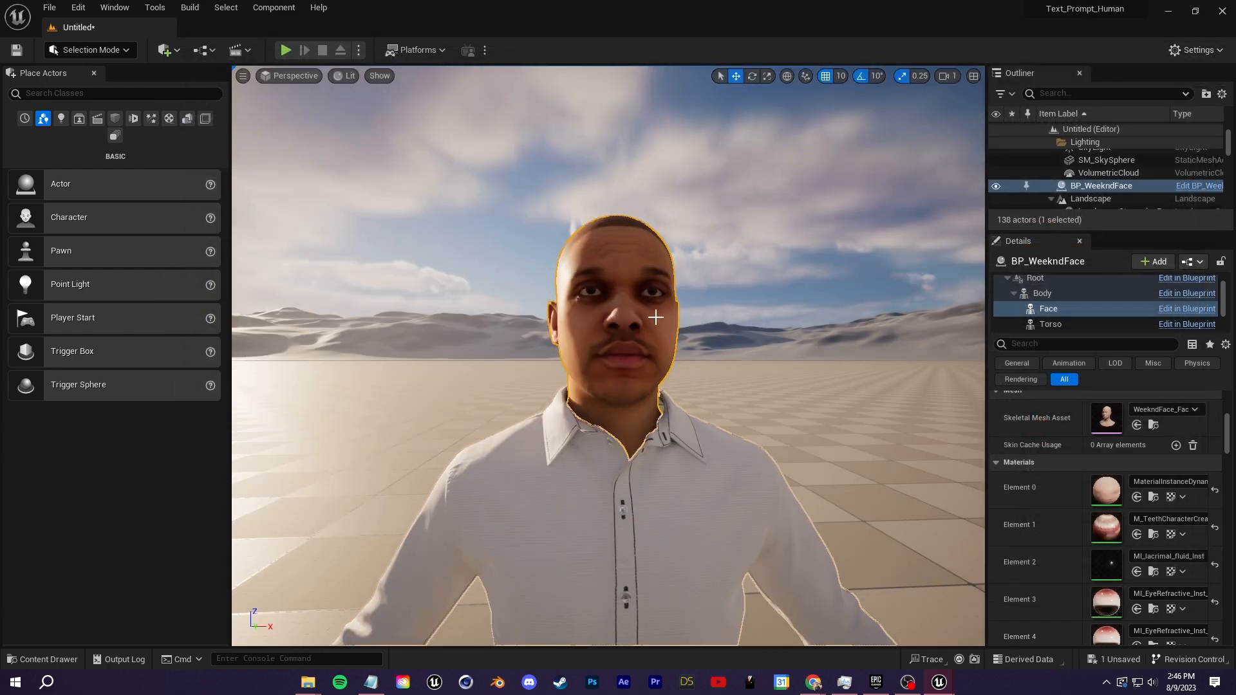
key("s")
mouse_move(650, 319)
right_mouse_down()
mouse_move(647, 377)
mouse_move(650, 343)
right_mouse_up()
key("e")
key("q")
key("w")
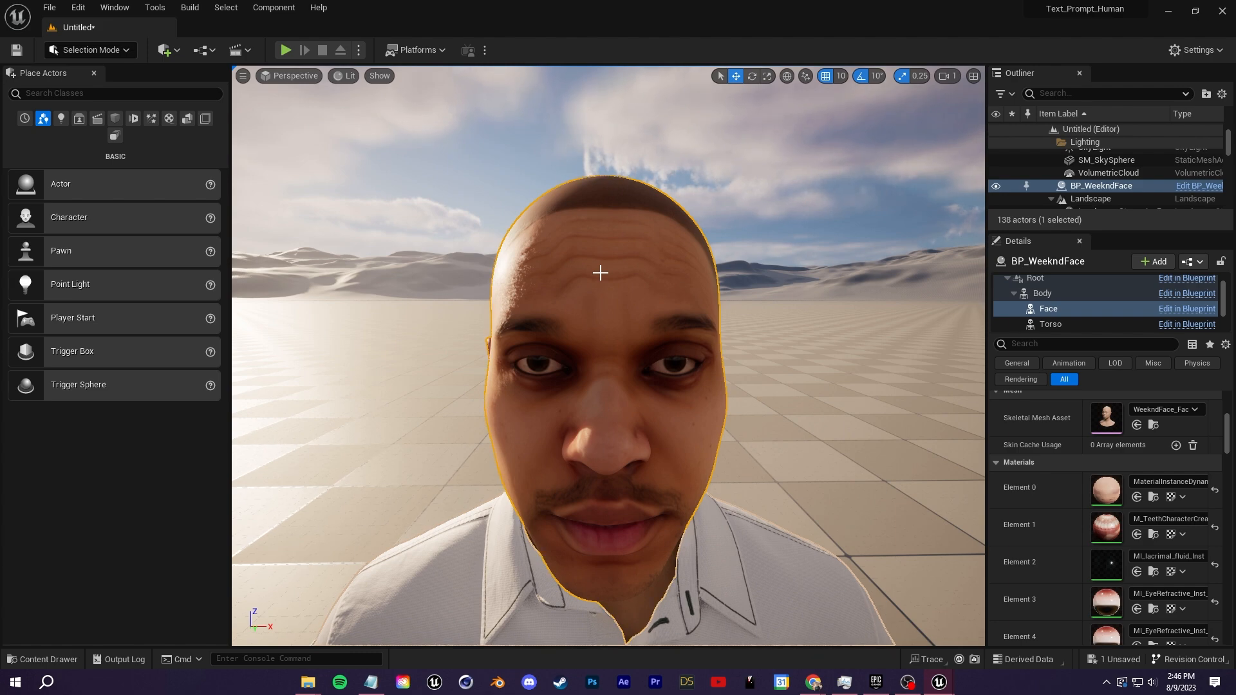
Open texture_diffuse from the MHBasicPack folder in Adobe Photoshop 2023
left_click(308, 682)
left_click_drag(632, 90, 588, 164)
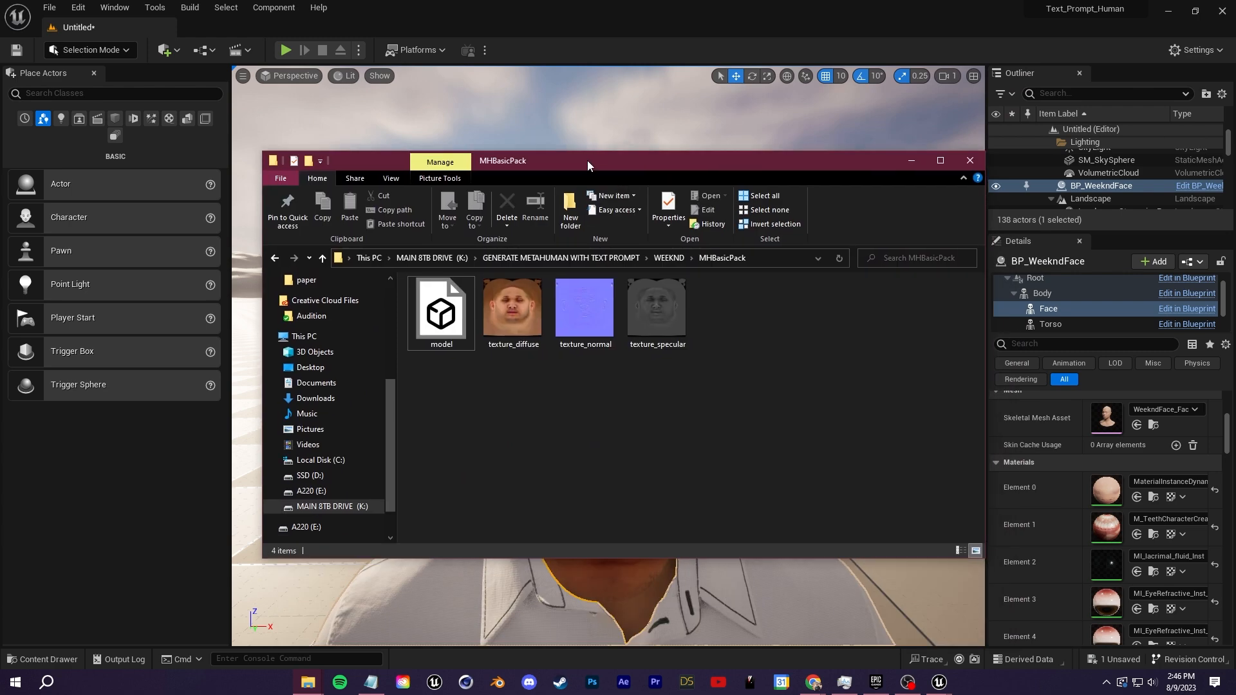
left_click(537, 338)
right_click(533, 329)
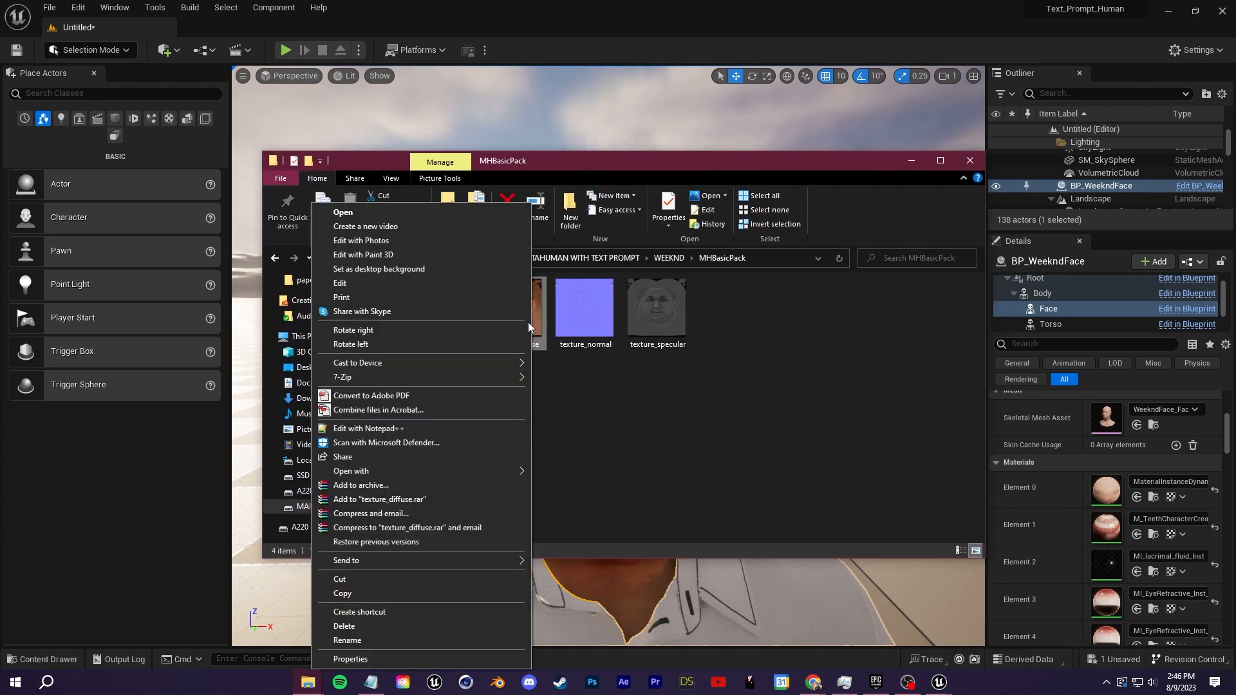
mouse_move(465, 473)
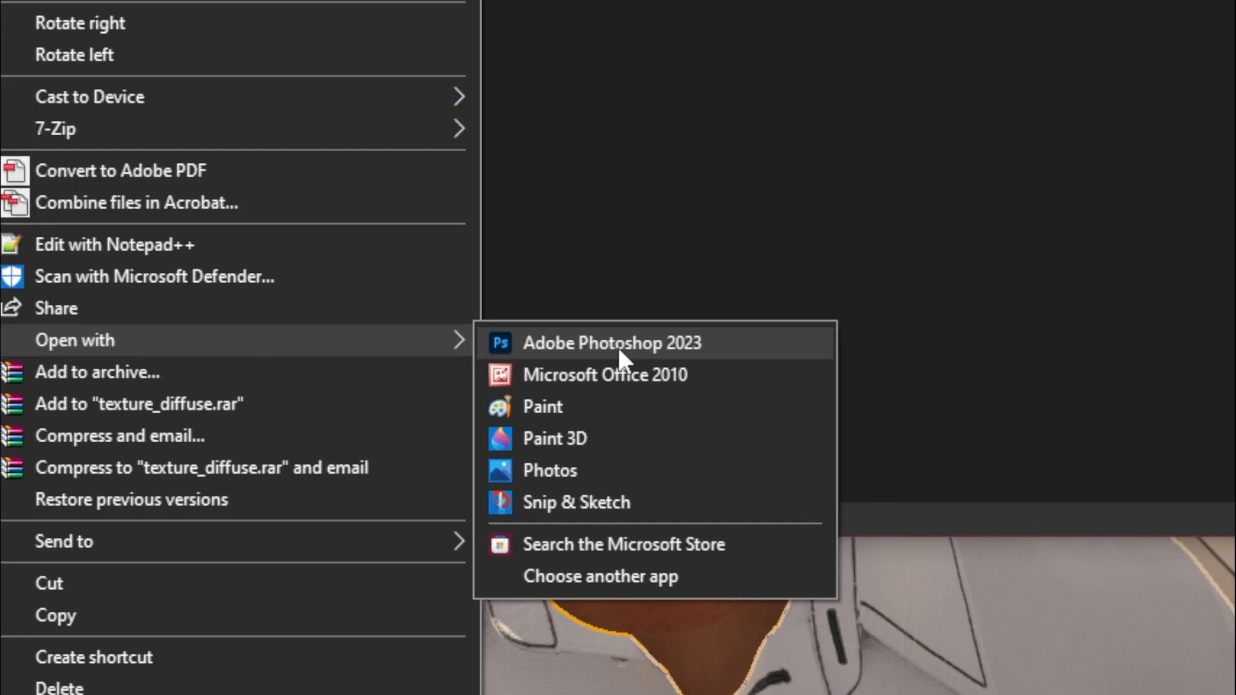
left_click(618, 343)
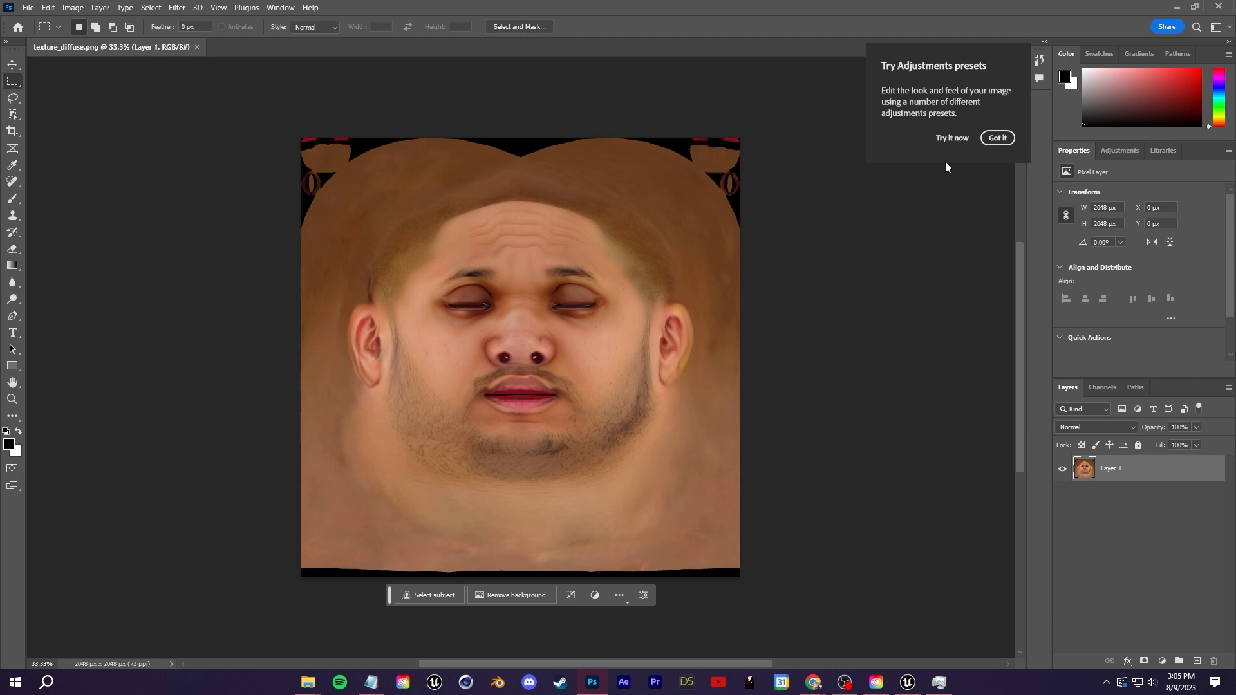
left_click(943, 138)
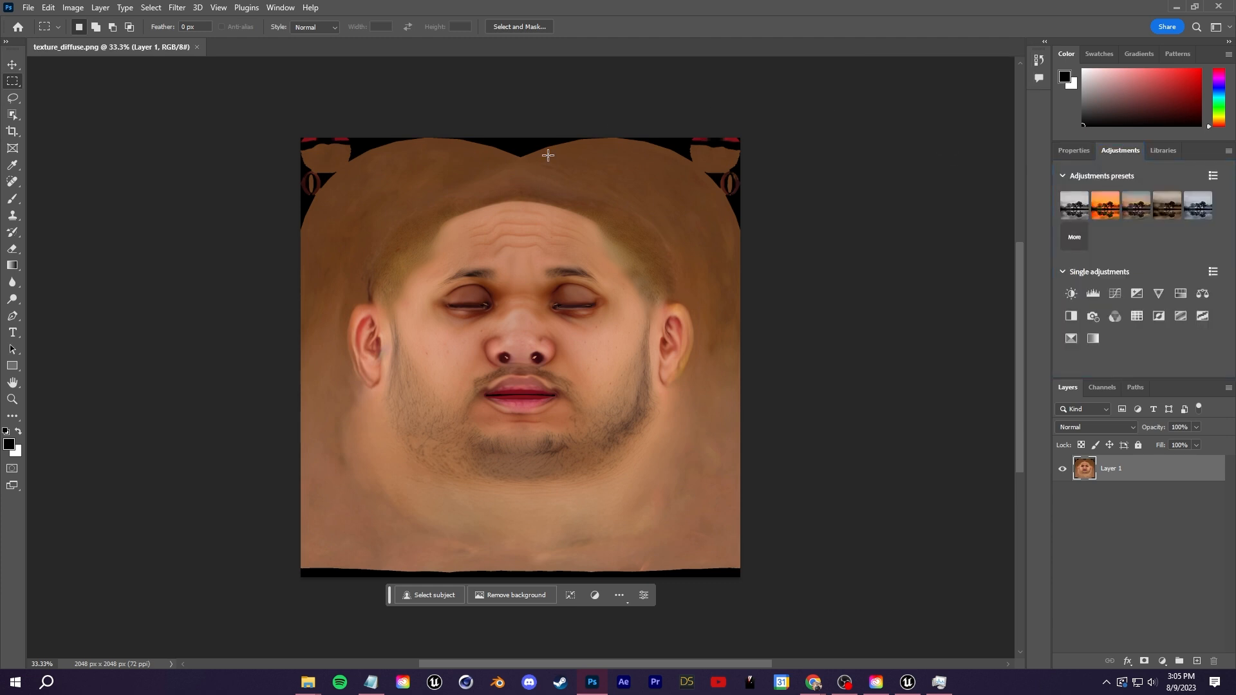
Smudge away the forehead wrinkles at 50% strength and lighten the skin around both eyes with the Dodge tool
scroll(497, 204, "up", 5, "alt")
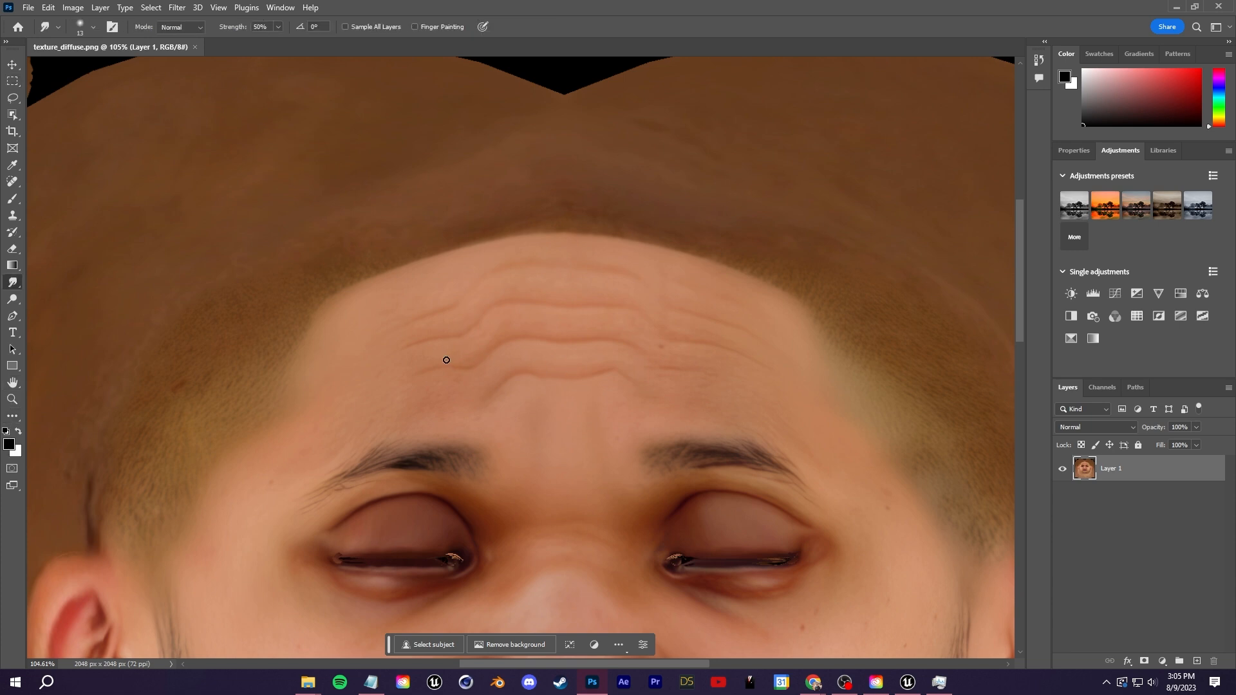
left_click_drag(420, 369, 400, 351)
left_click_drag(470, 306, 573, 321)
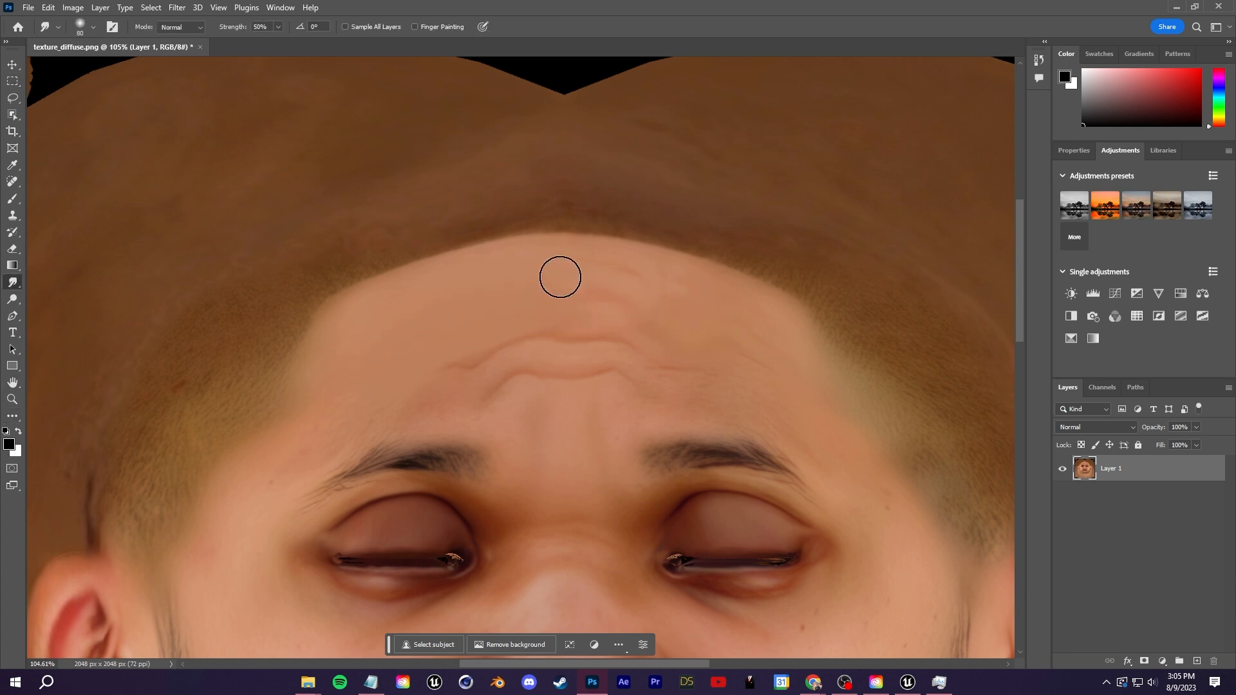
key("s")
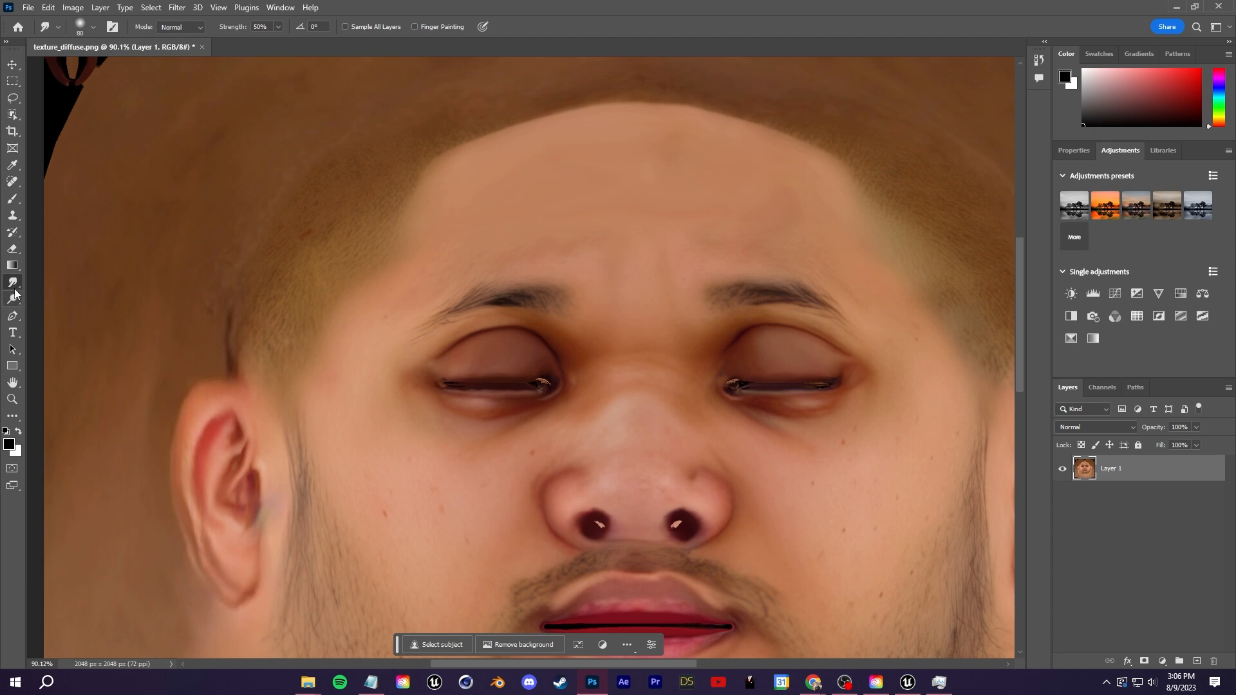
left_click(13, 298)
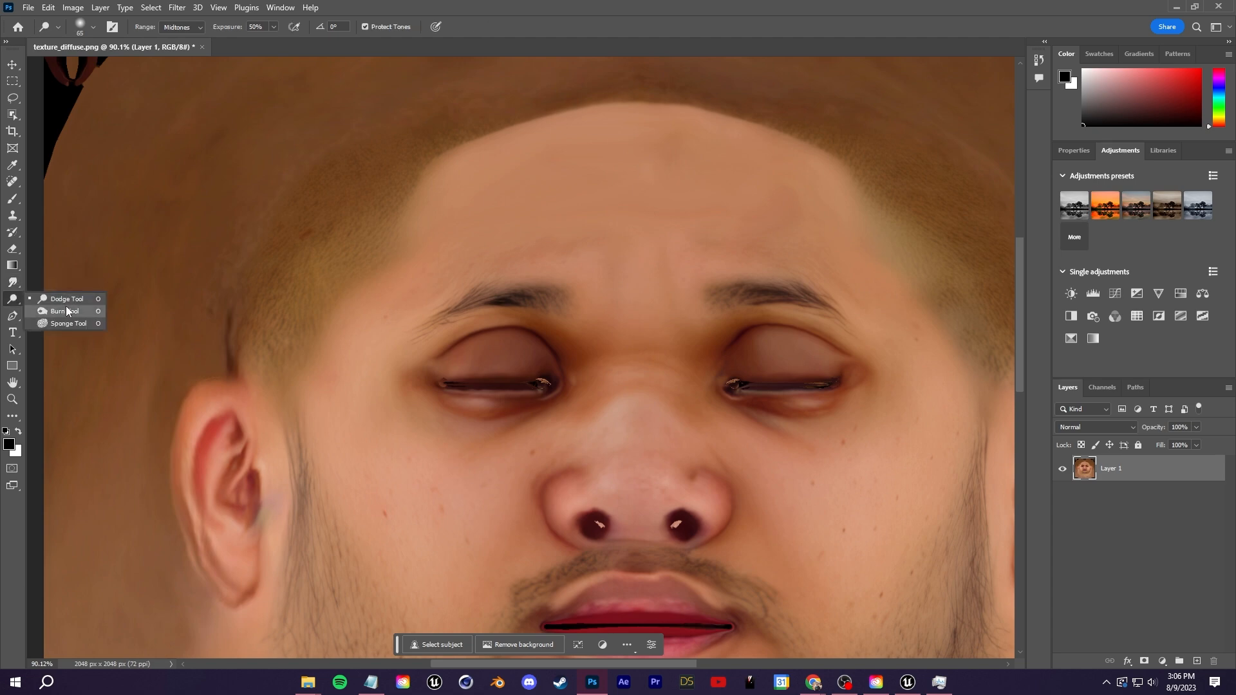
mouse_move(507, 375)
left_mouse_down()
mouse_move(485, 347)
mouse_move(535, 361)
mouse_move(569, 404)
left_mouse_up()
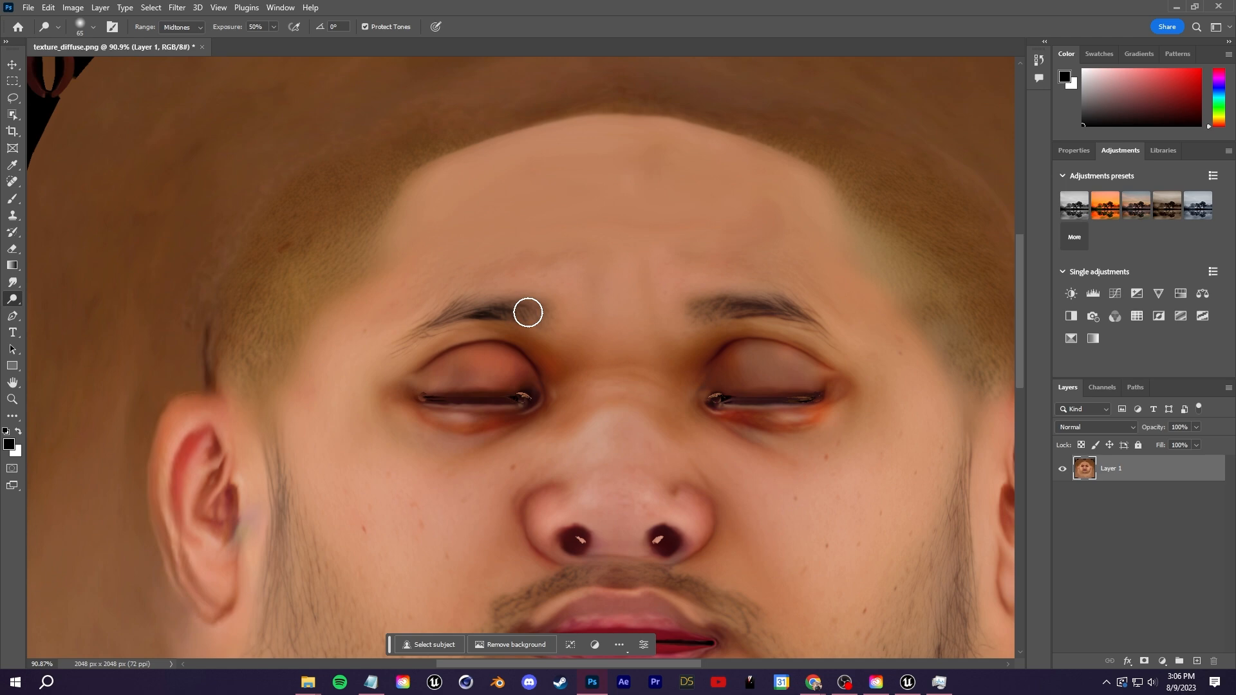
Try covering one eyebrow with Clone Stamp skin sampled from between the brows, and undo it
left_click(14, 218)
left_click(581, 317, "alt")
left_click_drag(544, 310, 419, 304)
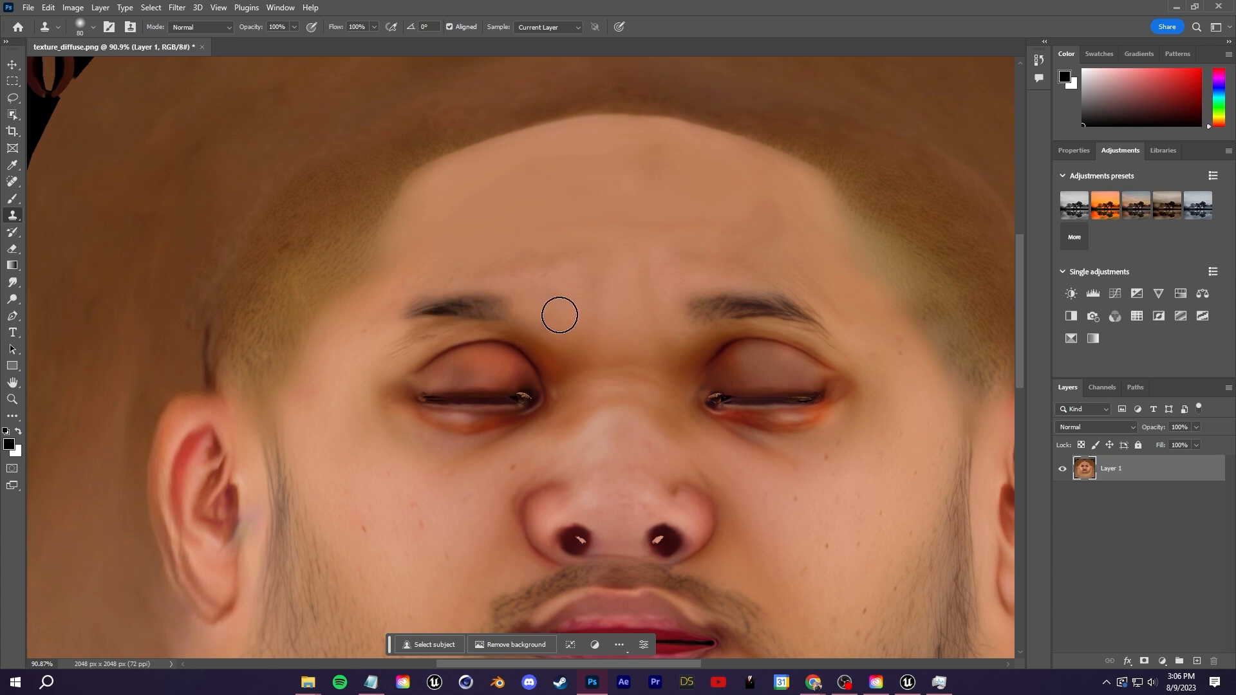
key("ctrl+z")
Check the retouched eyebrows, eyes and whole face up close and export the edited face texture
left_click(12, 64)
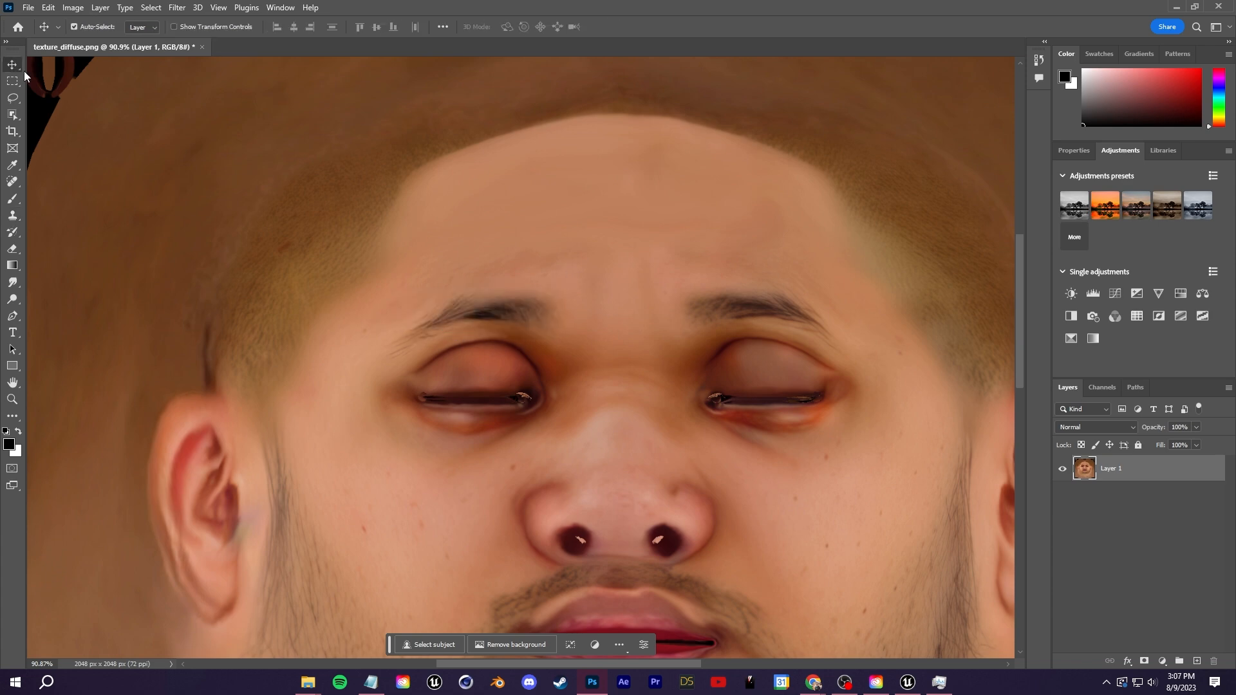
scroll(427, 272, "up", 10, "alt")
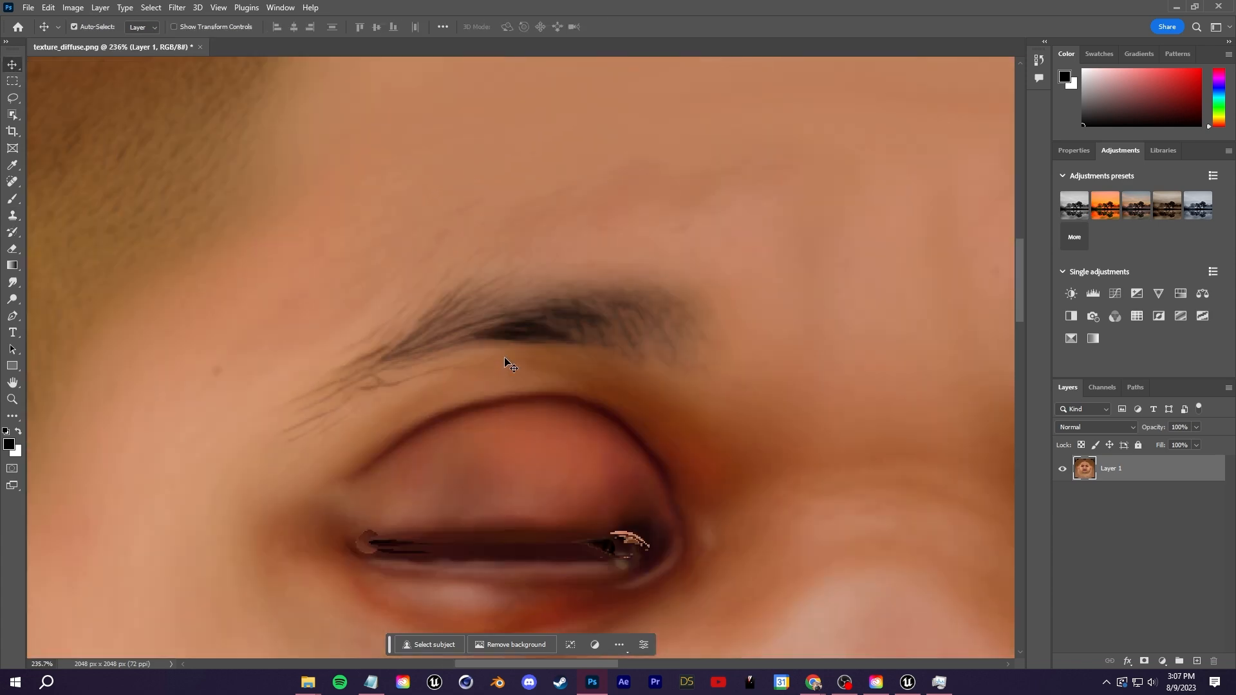
scroll(523, 351, "down", 8, "alt")
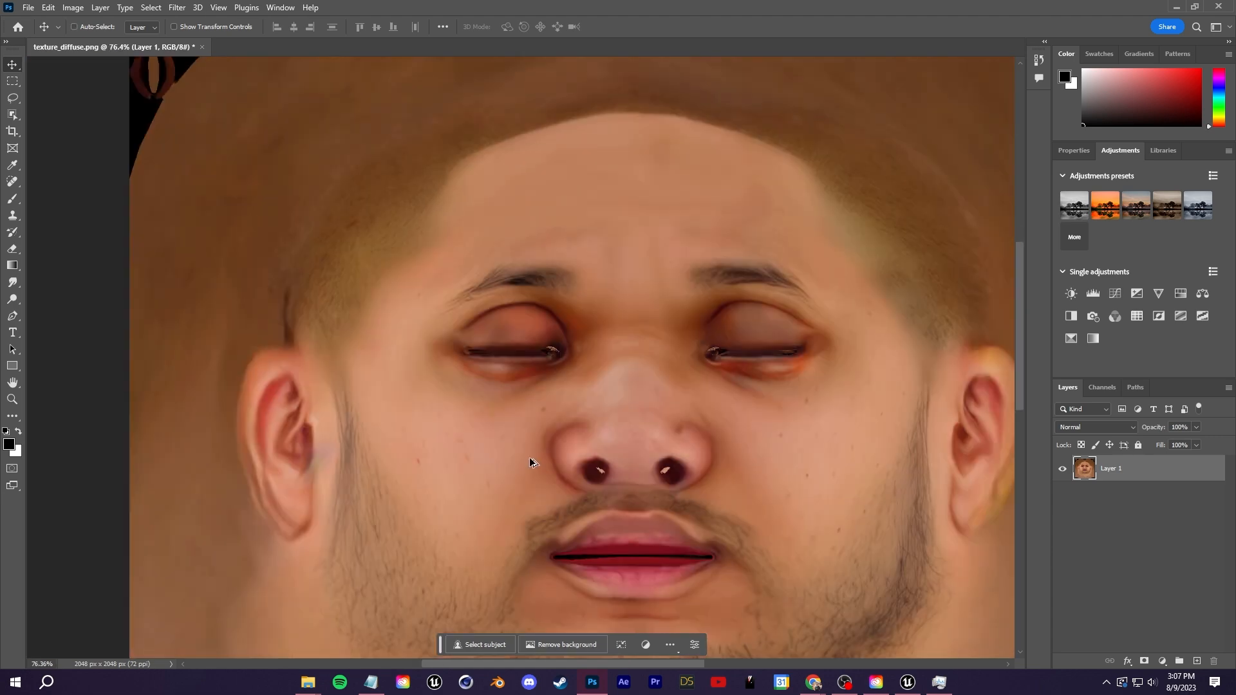
scroll(538, 349, "down", 1, "alt")
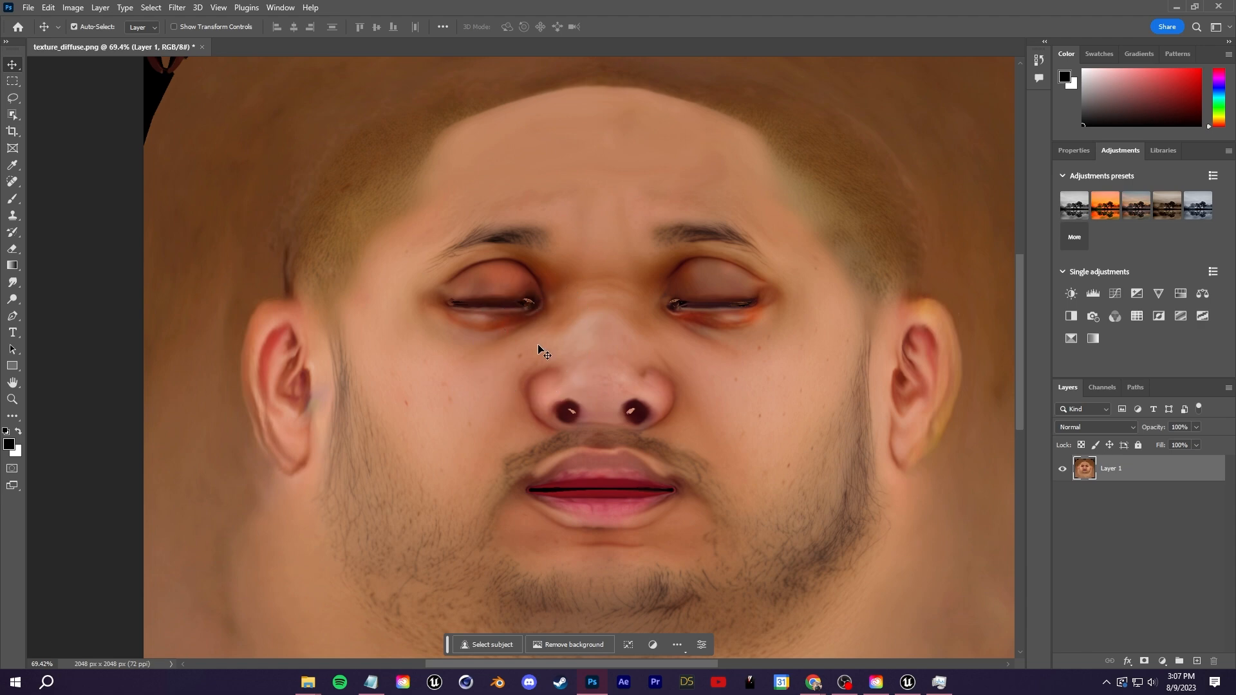
scroll(538, 349, "down", 2, "alt")
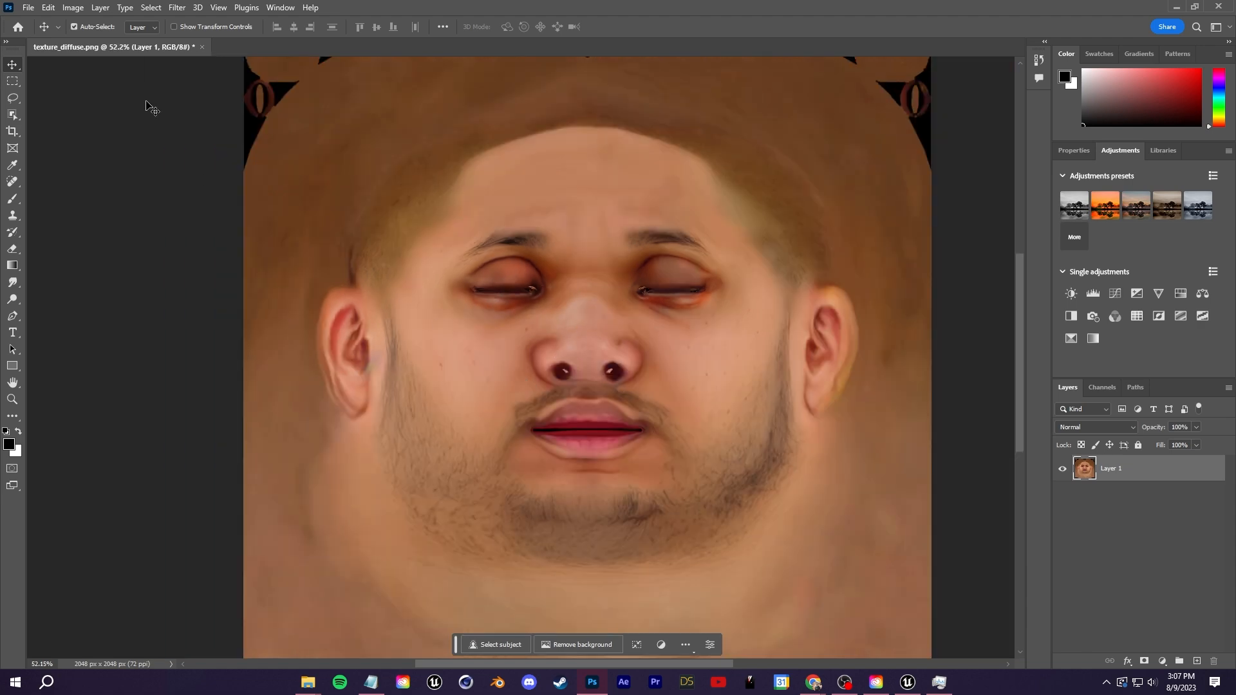
left_click(28, 8)
mouse_move(97, 236)
left_click(294, 233)
Switch to Unreal Engine and select the BP_WeekndFace actor
left_click(907, 682)
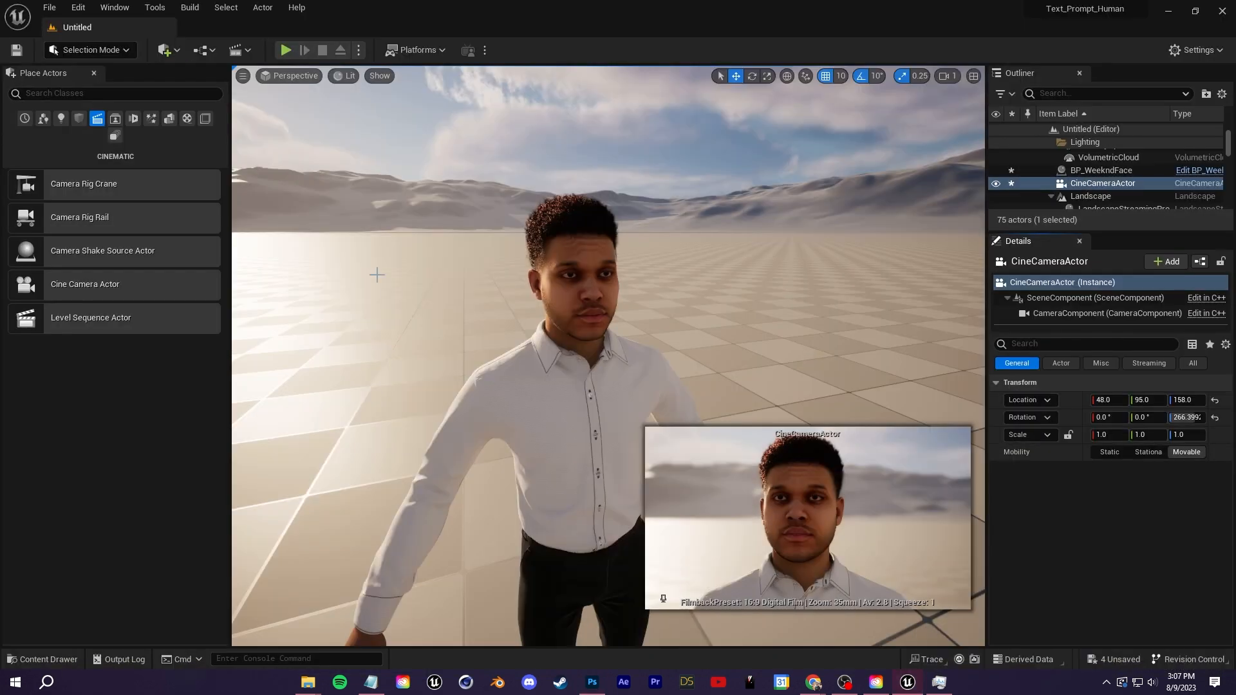
left_click(1101, 191)
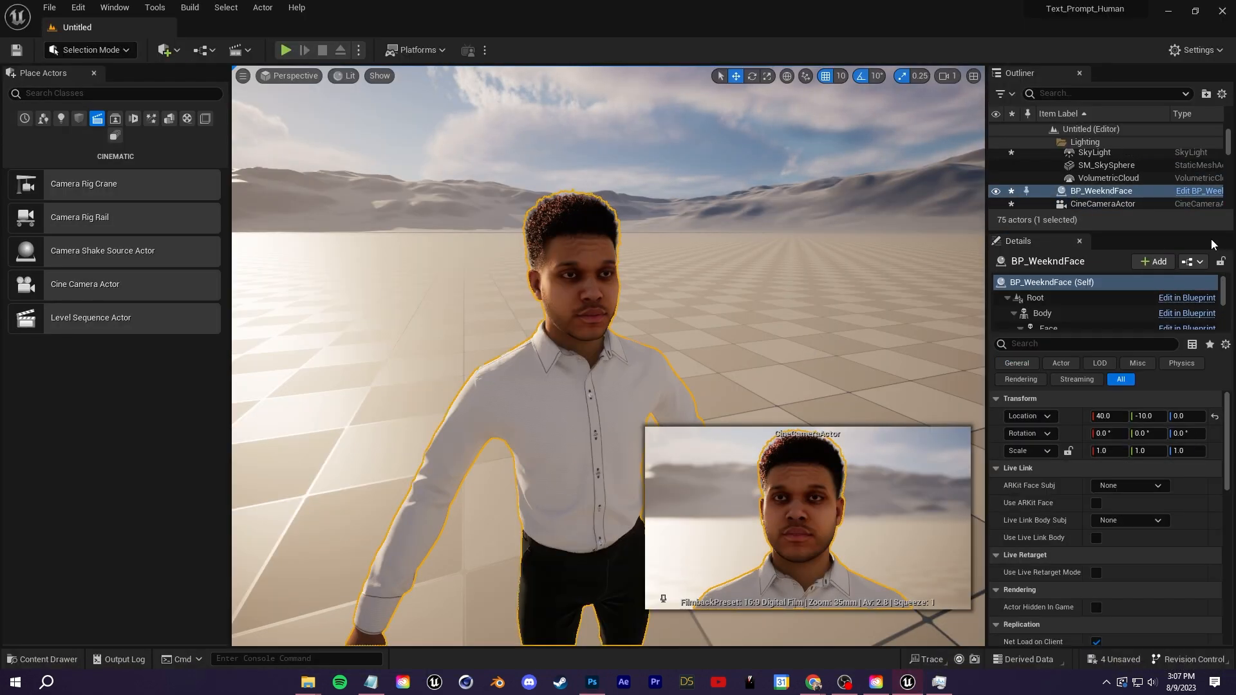
Select the Face component of BP_WeekndFace and locate its skeletal mesh asset in the project content
scroll(1095, 165, "down", 1)
scroll(1049, 296, "down", 1)
left_click(1048, 309)
left_click(1154, 569)
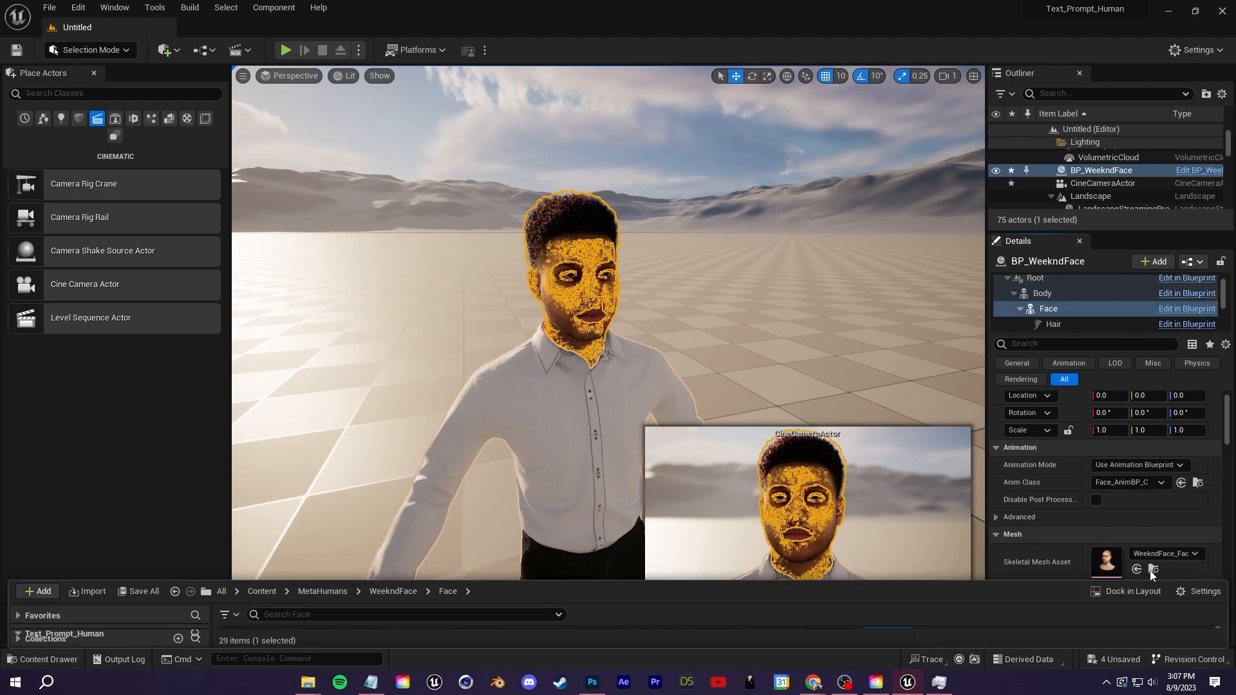
left_click_drag(809, 582, 809, 301)
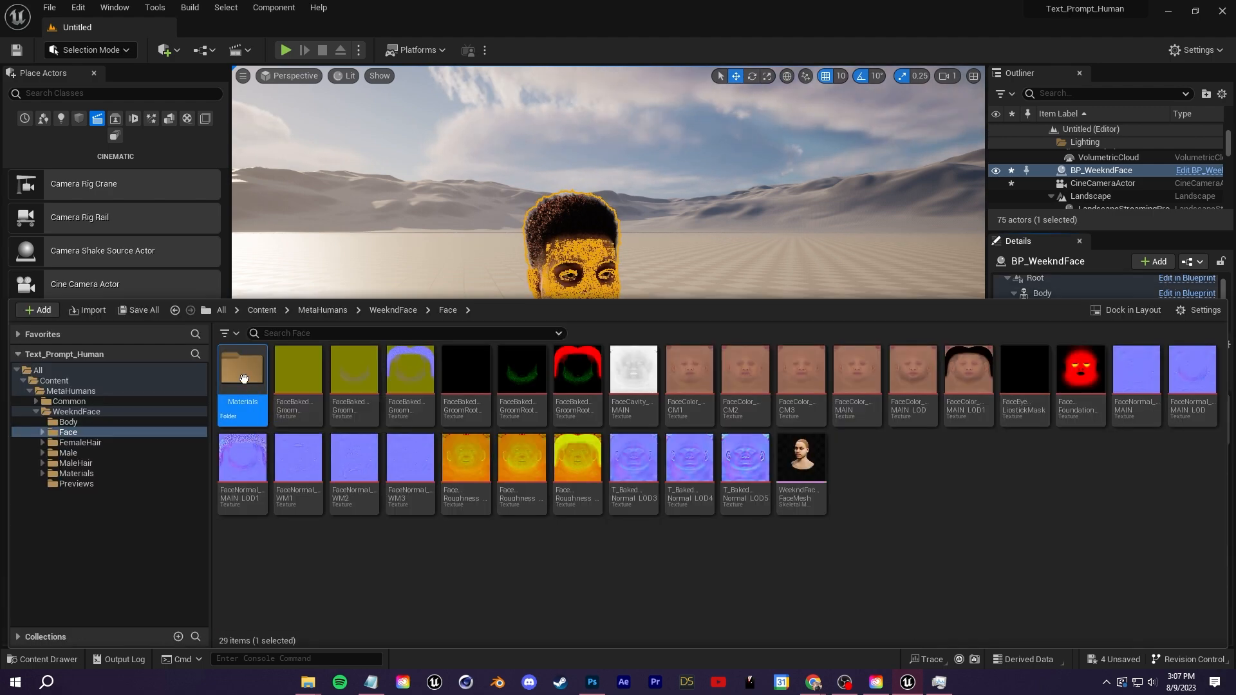
Open the MI_HeadSynthesized_Baked material instance from the face's Materials/Baked folder
double_click(243, 380)
double_click(243, 380)
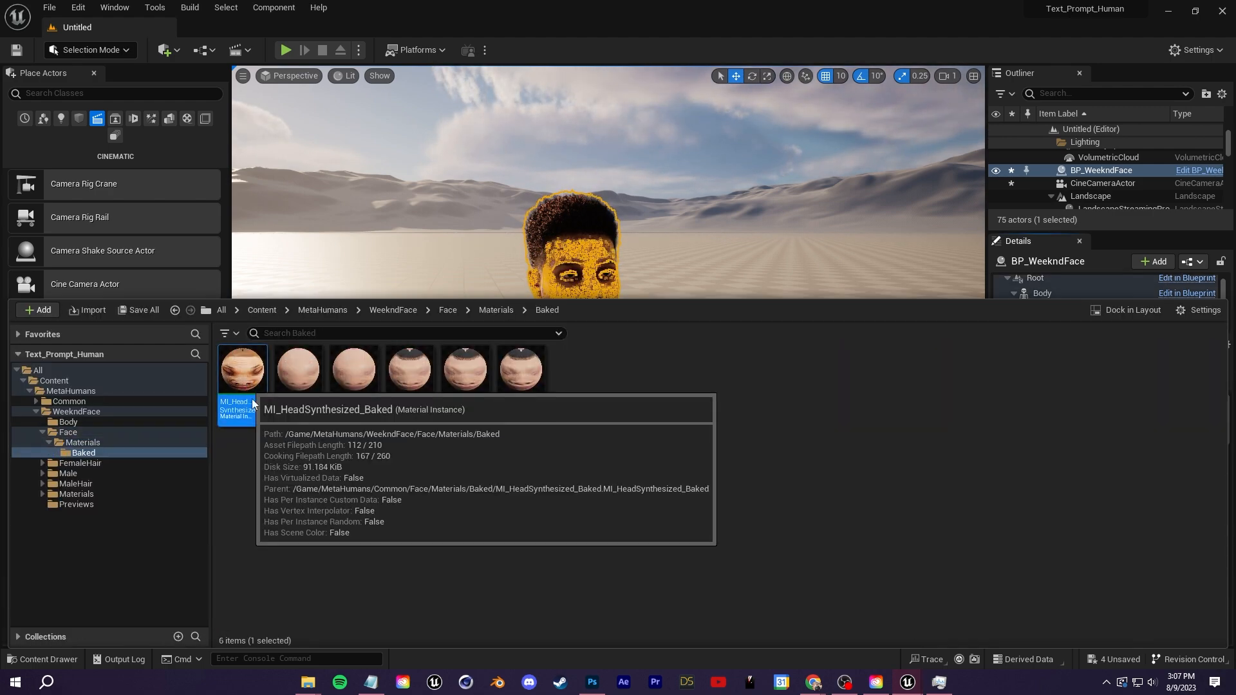
double_click(249, 388)
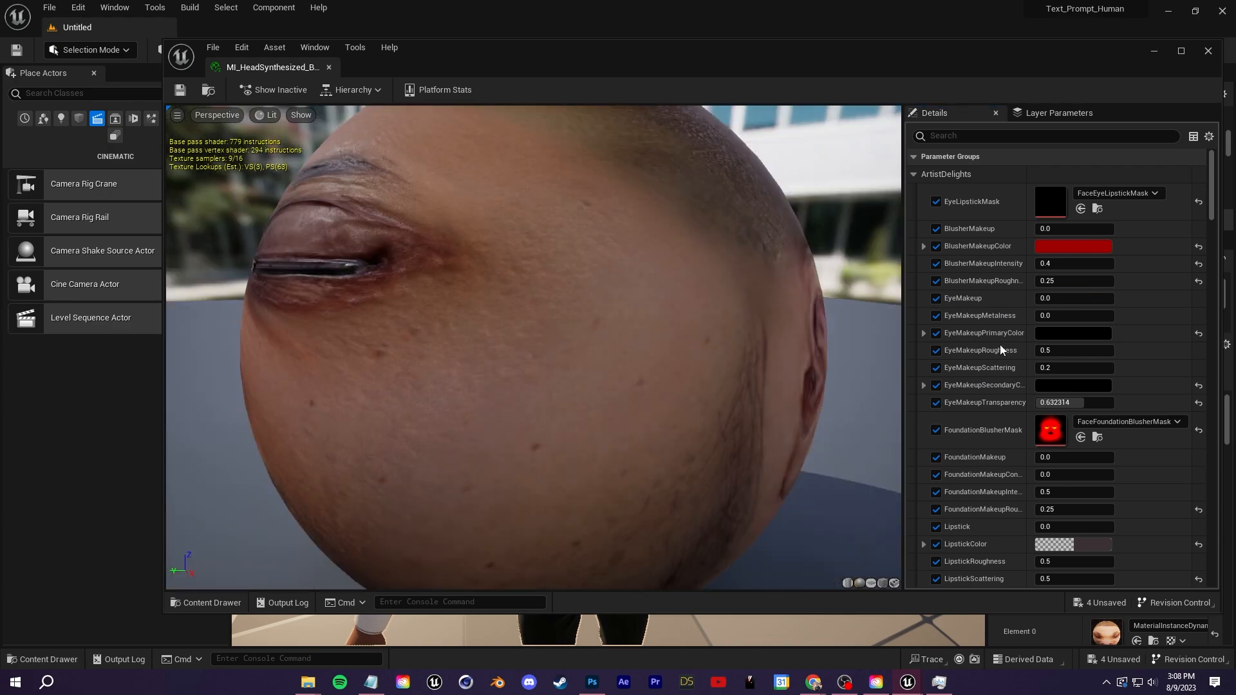
Locate the Color_MAIN texture in the Content folder and import WEEKEND FACE TEXT FIXED beside it from the GENERATE METAHUMAN WITH TEXT PROMPT folder
scroll(1204, 244, "down", 3)
left_click_drag(1213, 234, 1217, 290)
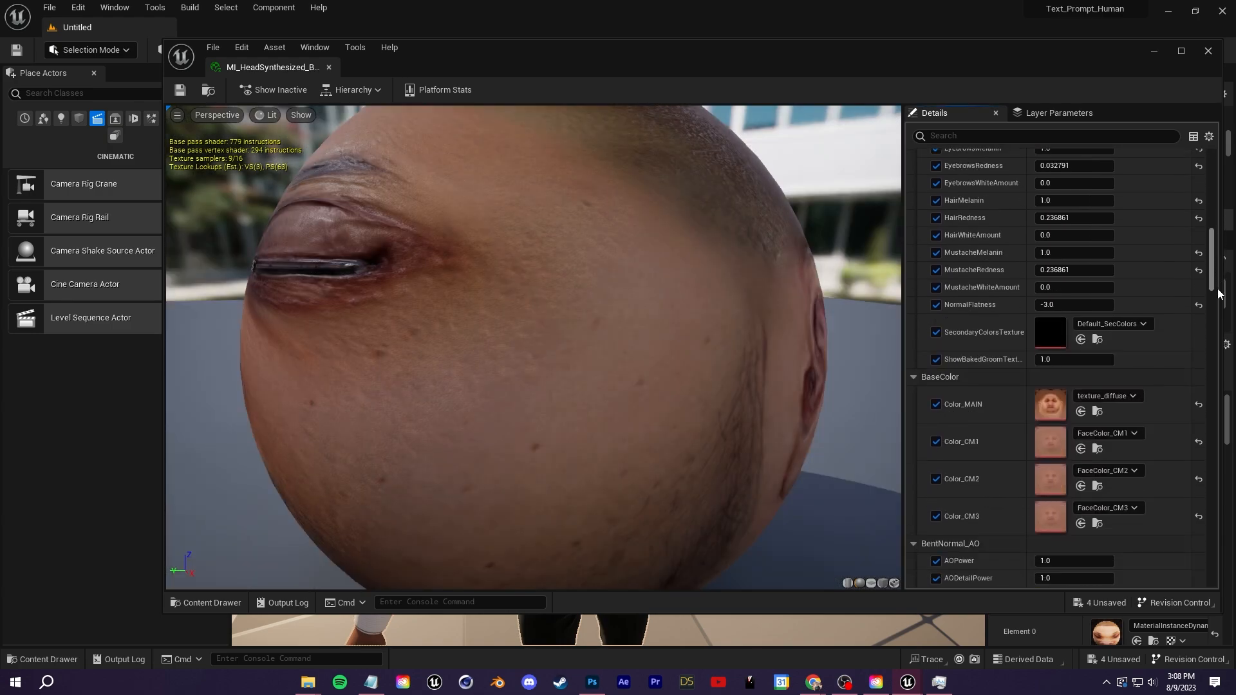
left_click(1099, 413)
left_click(311, 686)
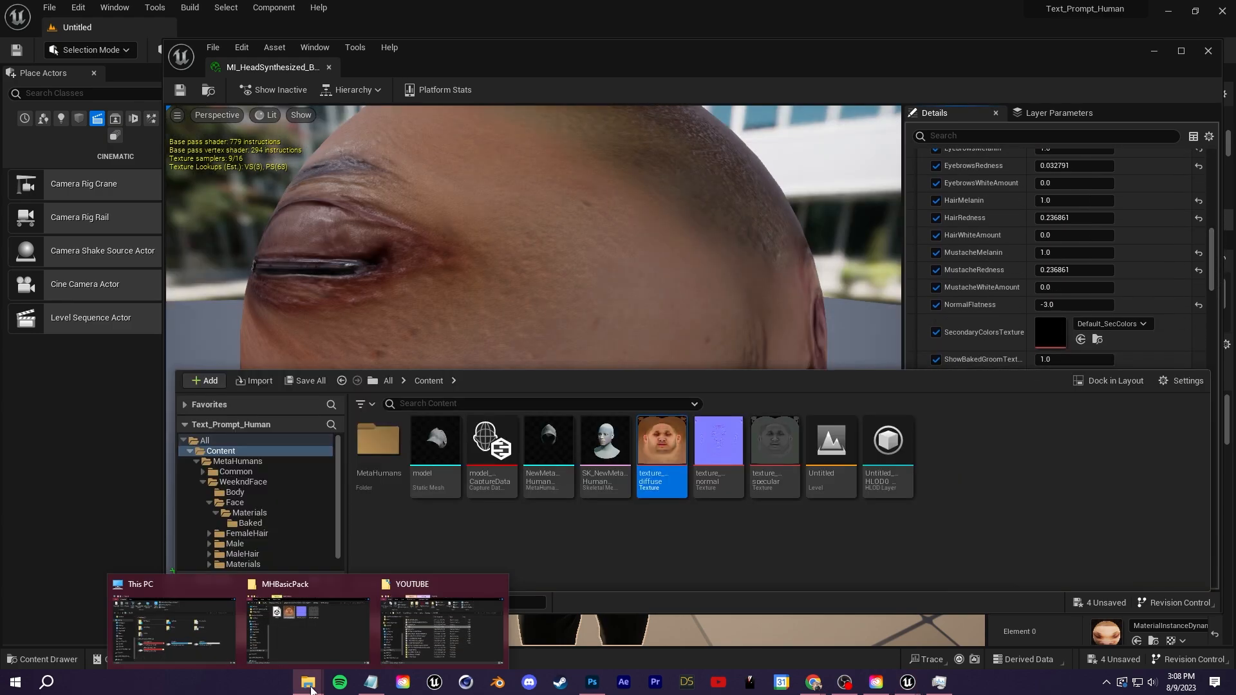
left_click(308, 618)
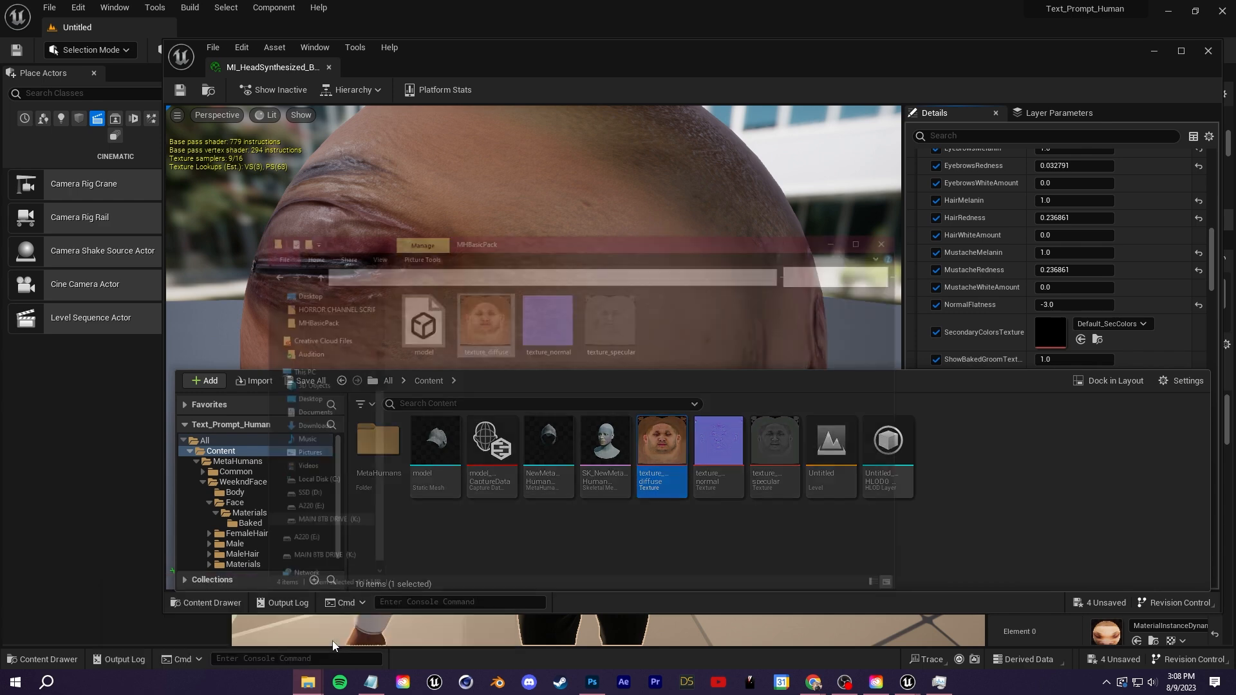
left_click(666, 201)
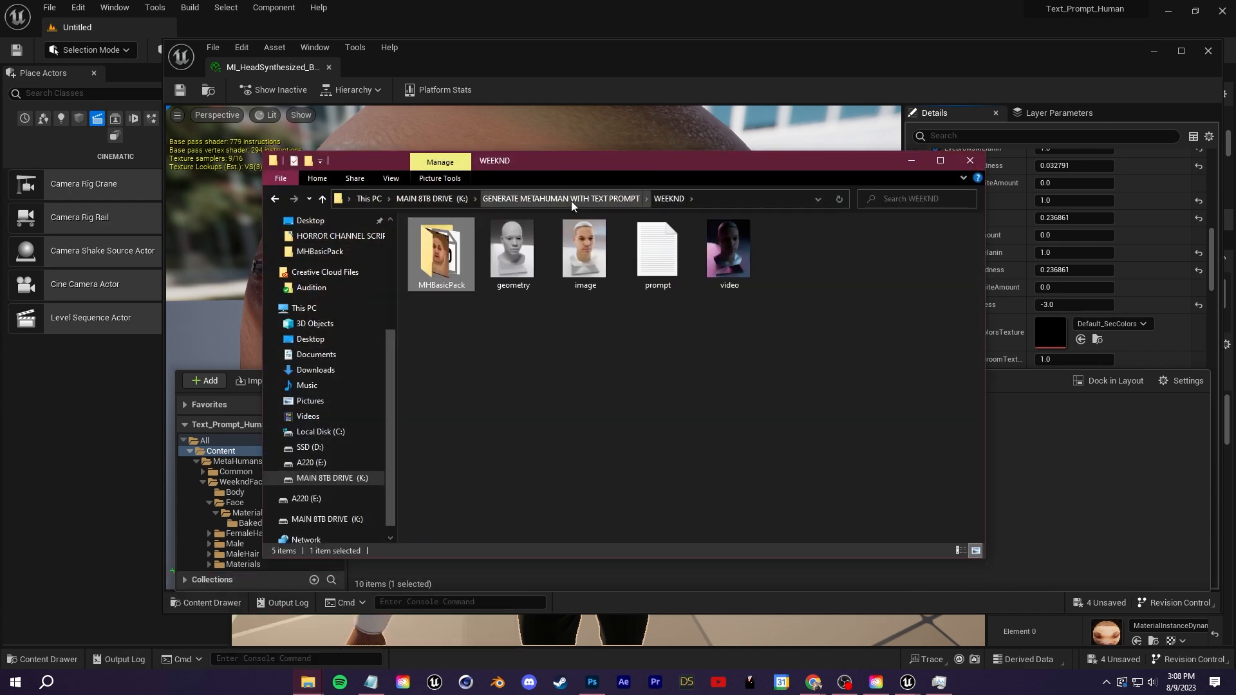
left_click(570, 201)
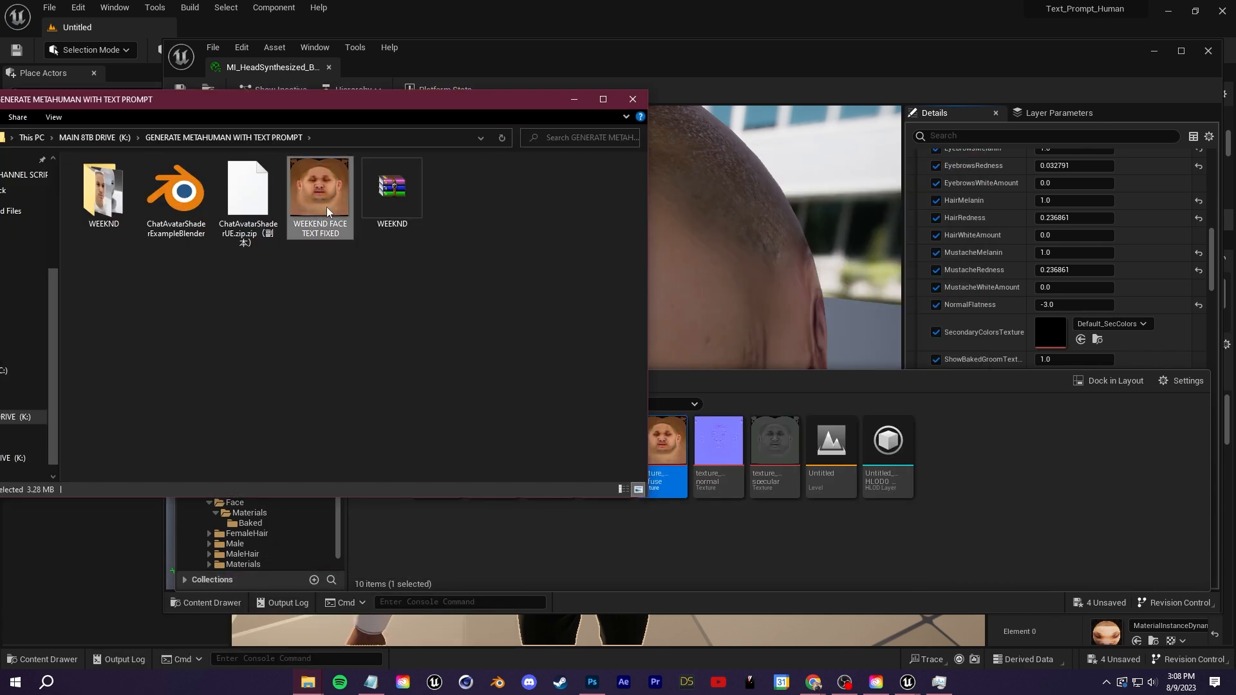
left_click_drag(326, 206, 847, 560)
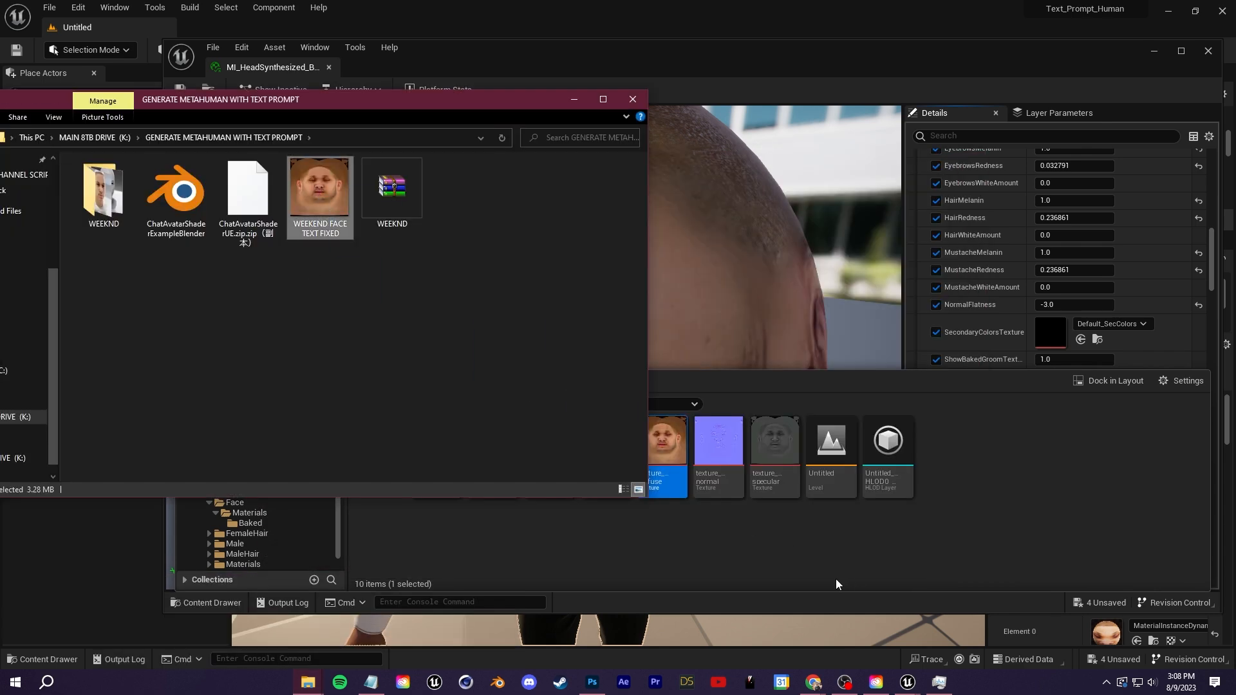
left_click(574, 99)
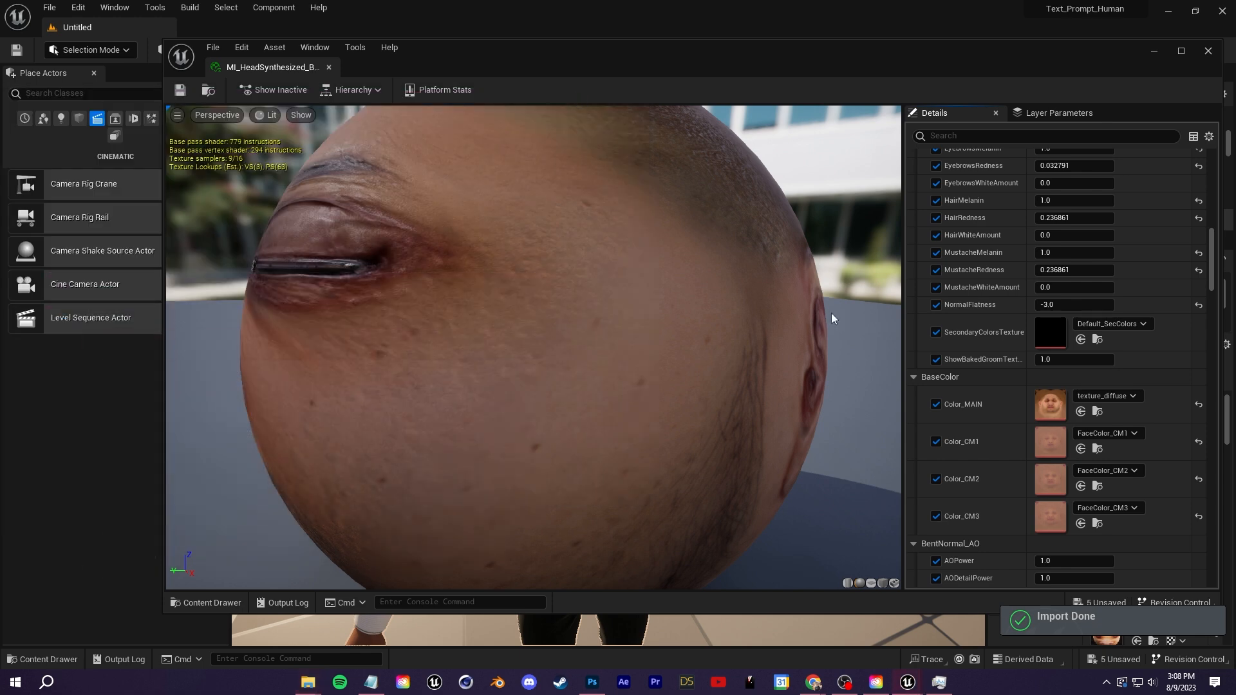
Set the head material's Color_MAIN texture to WEEKEND_FACE_TEXT_FIXED, then save and close the material instance
left_click(1130, 396)
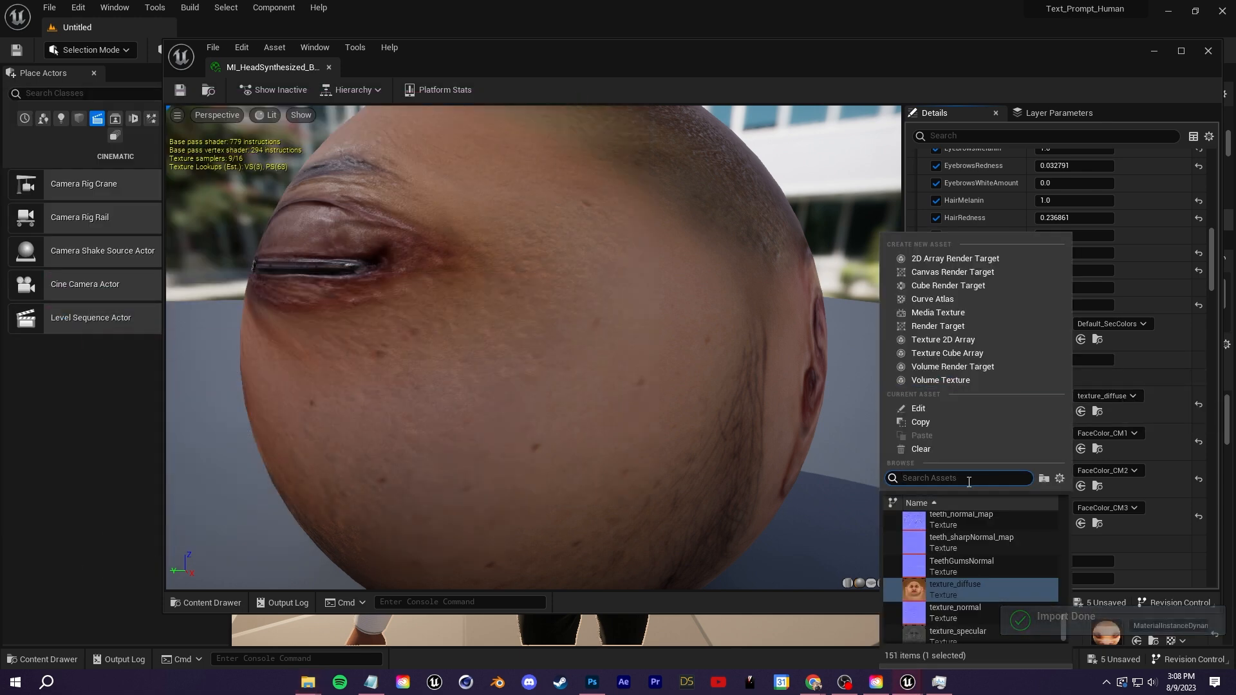
type("weekend")
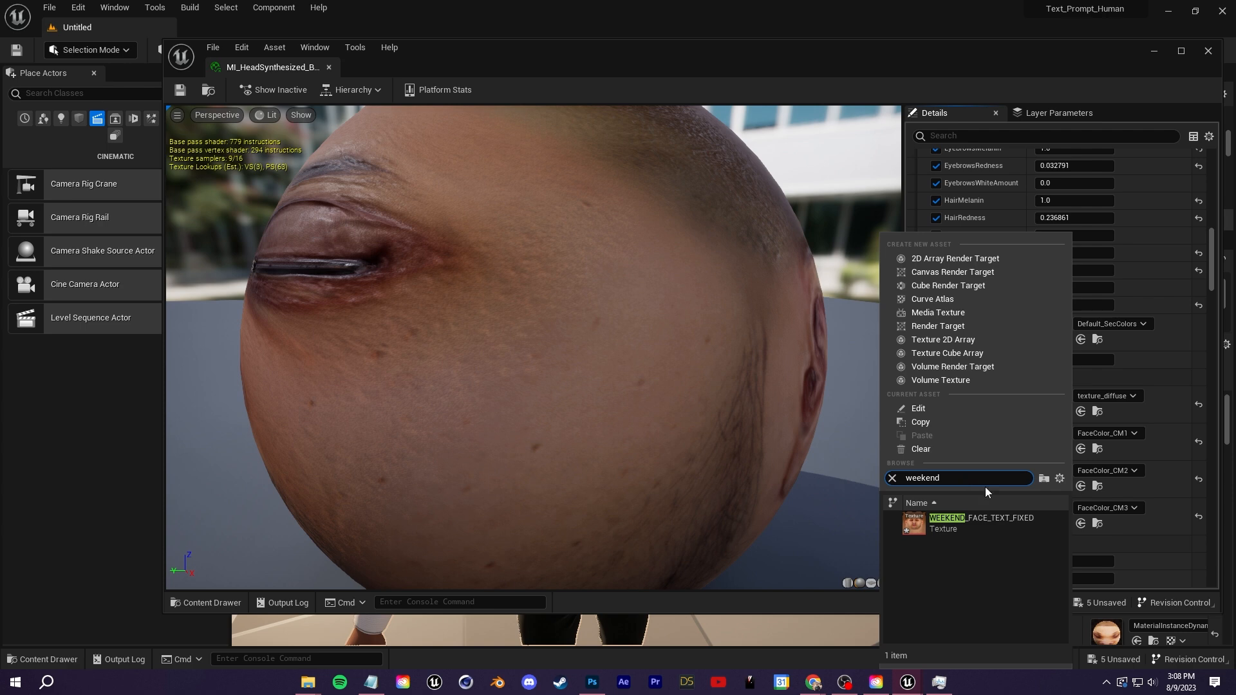
left_click(1018, 530)
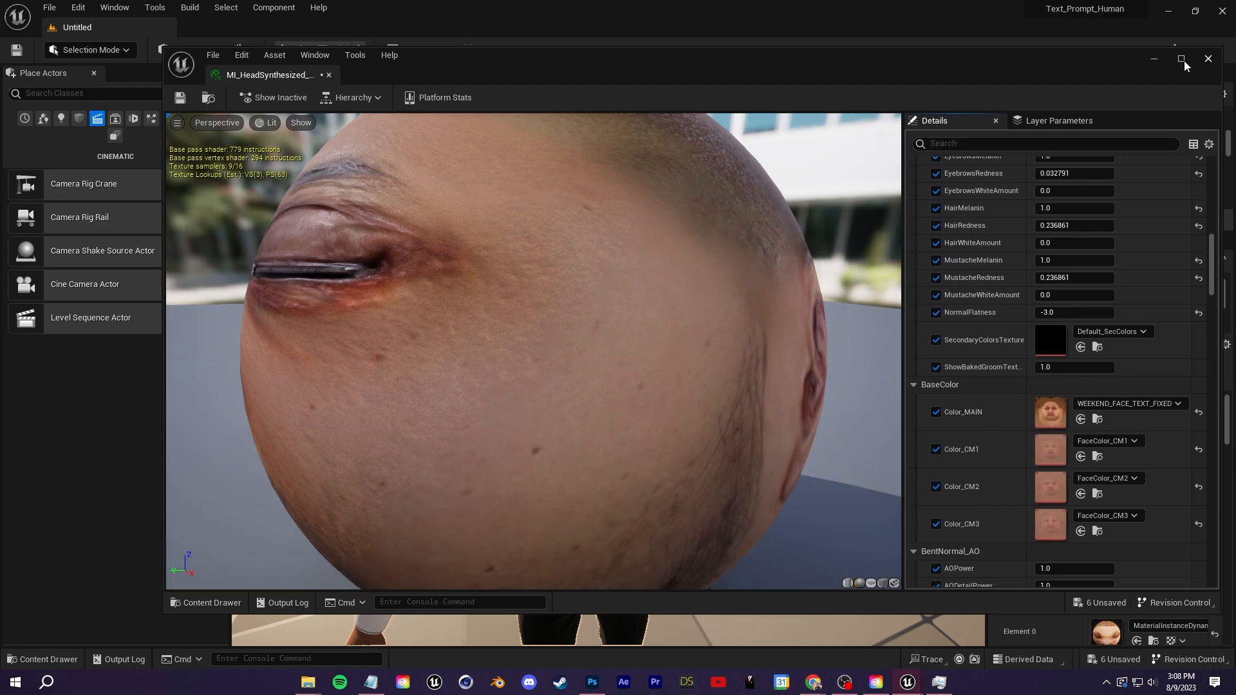
left_click(1182, 51)
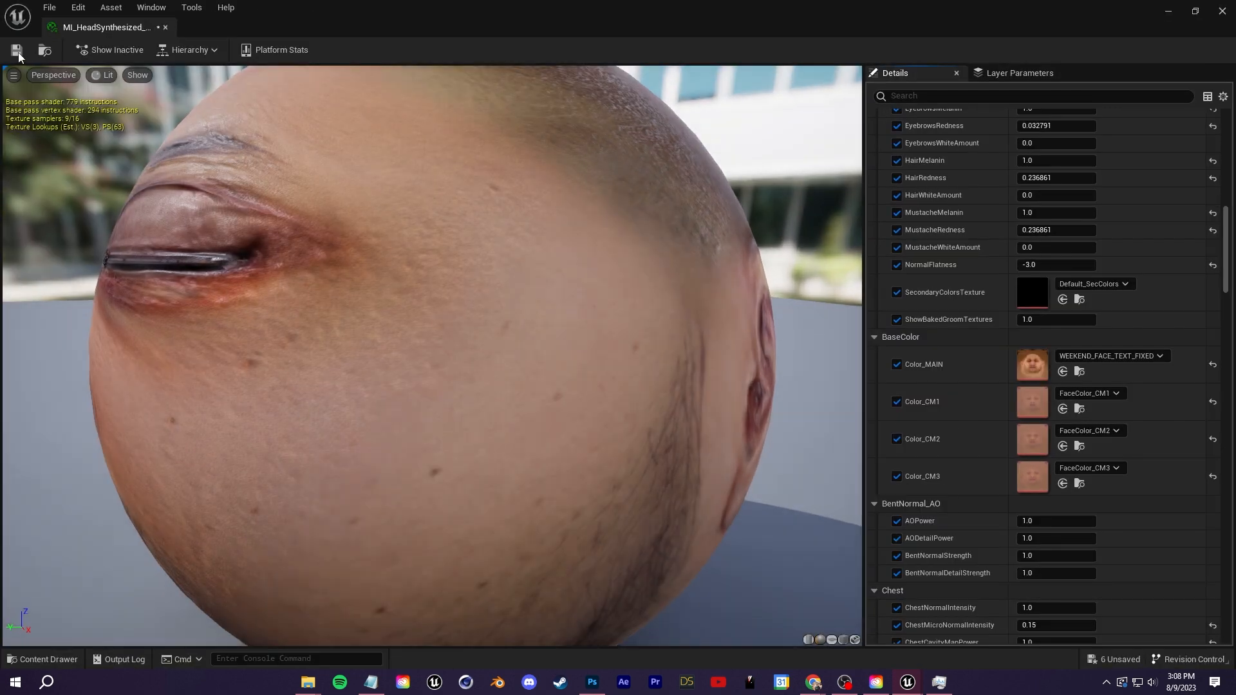
left_click(17, 51)
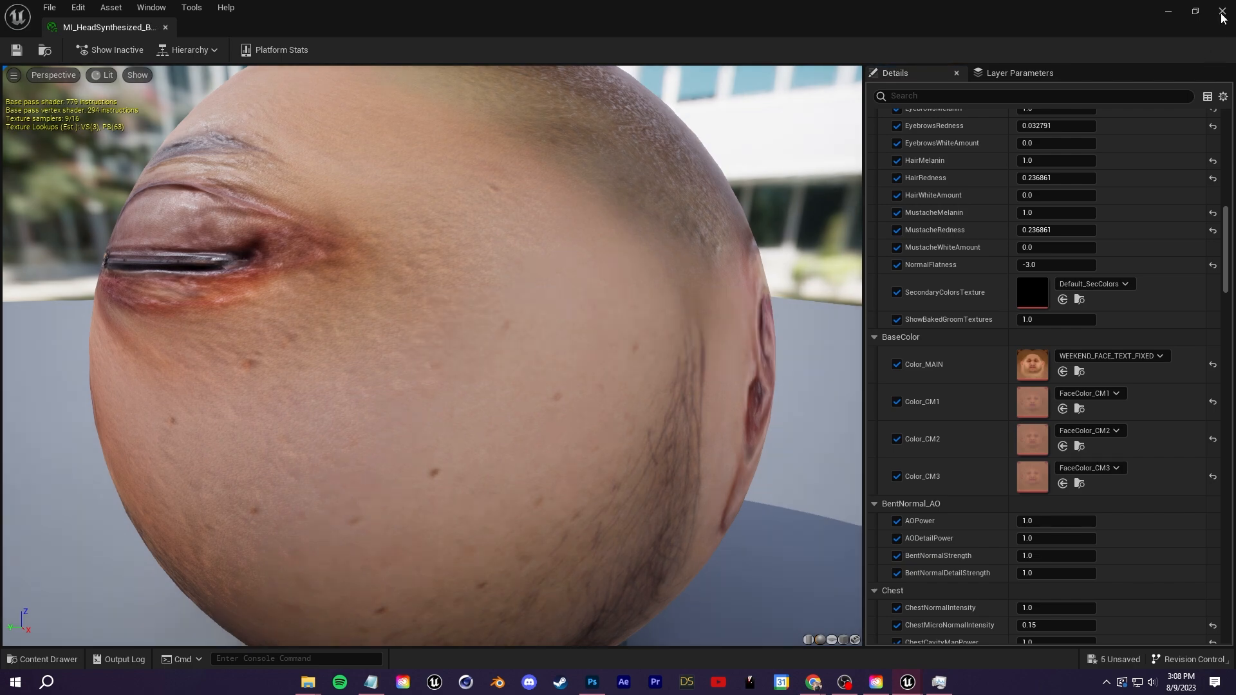
left_click(1222, 11)
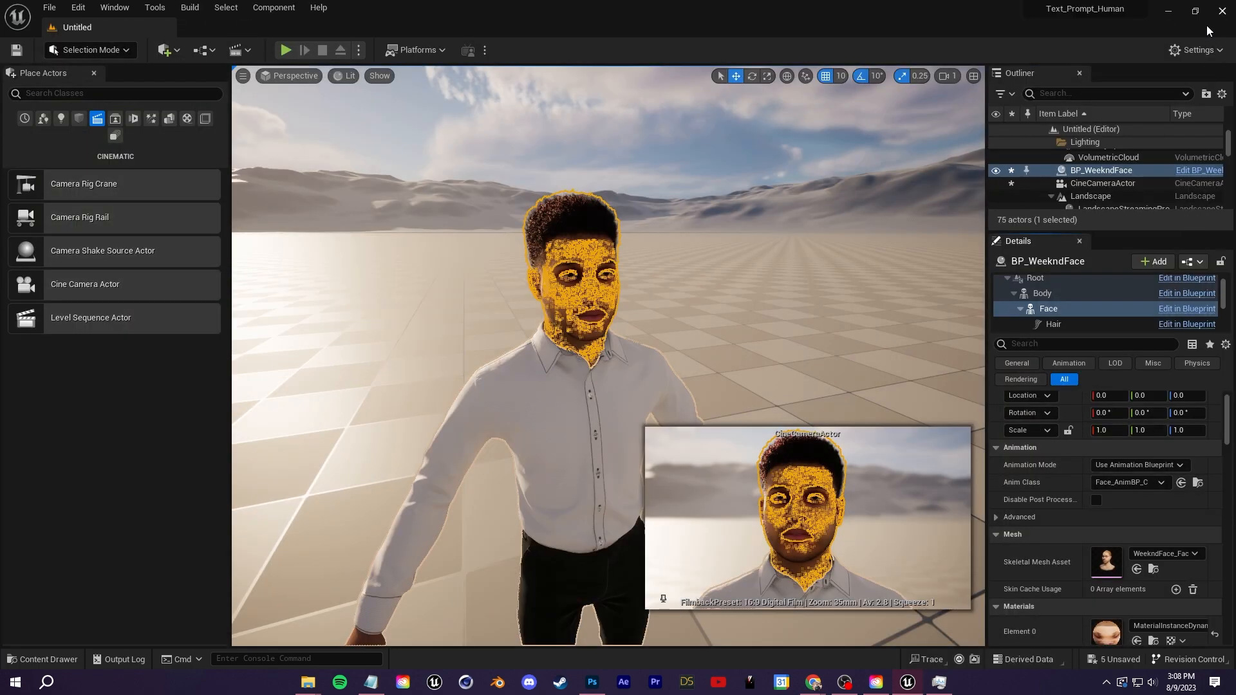
Rotate the DirectionalLight about its Z axis to change the lighting on the MetaHuman's face
left_click(704, 264)
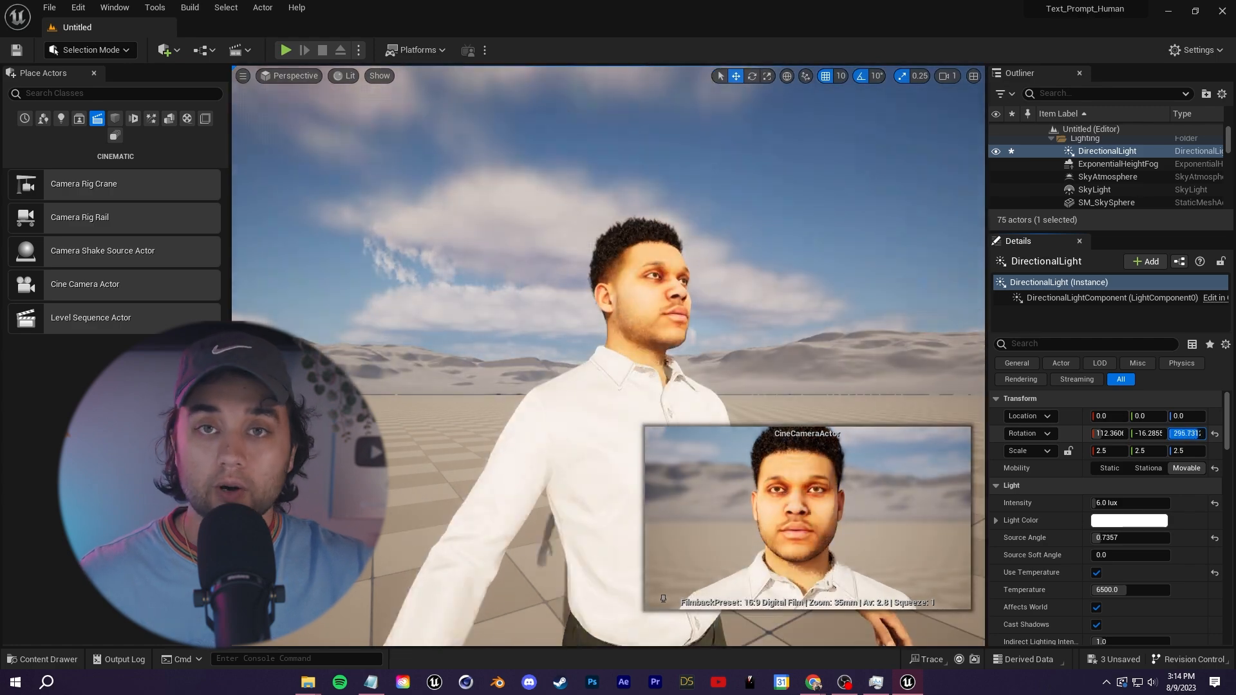
left_click_drag(1188, 433, 1159, 433)
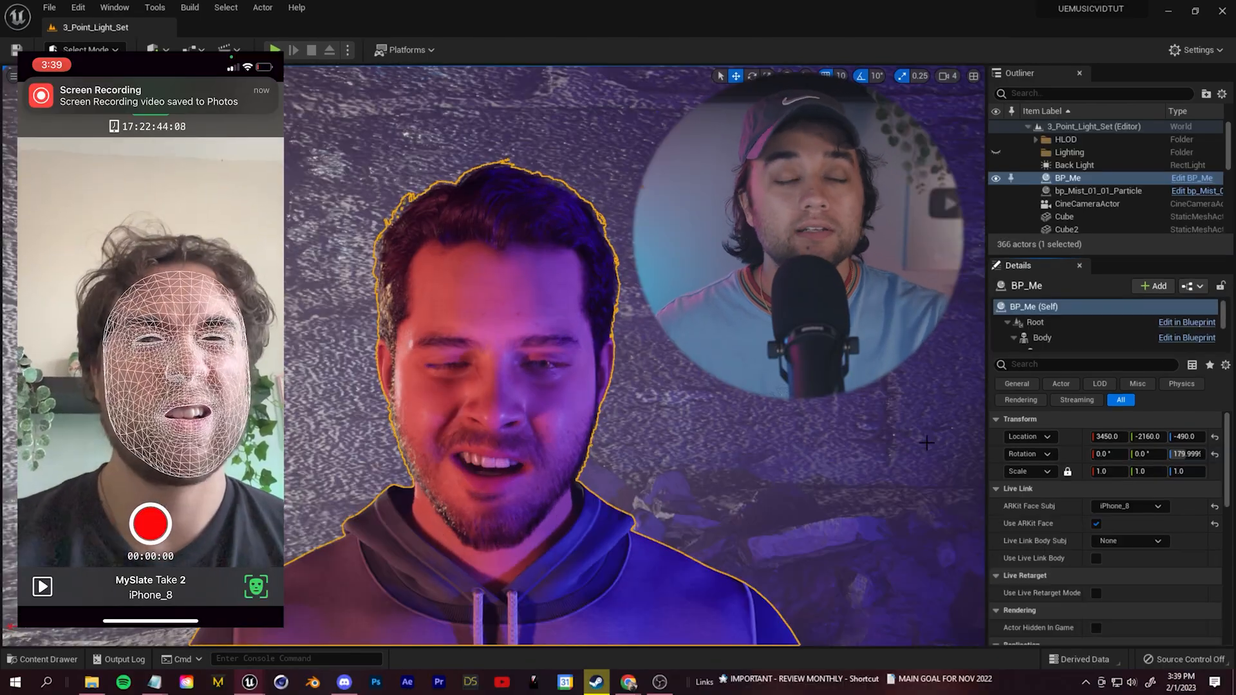